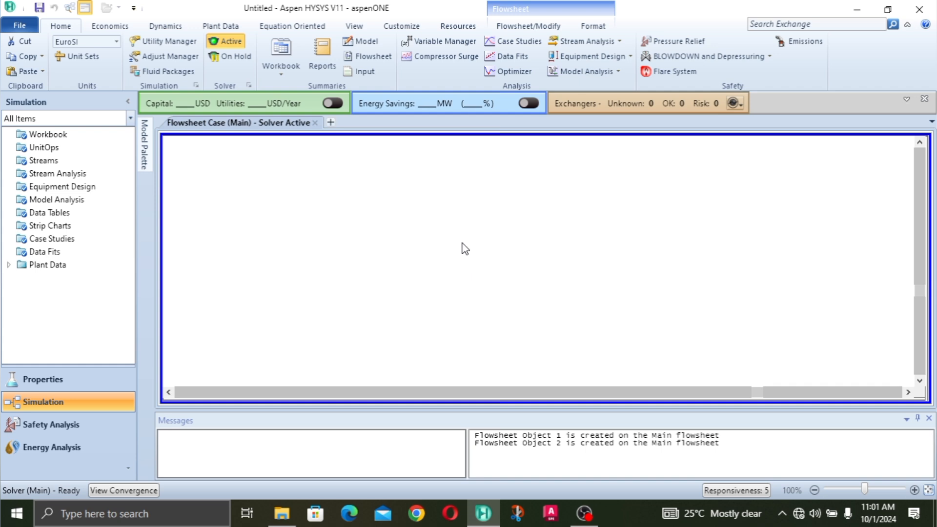
- Add two material streams to the empty flowsheet
left_click(146, 135)
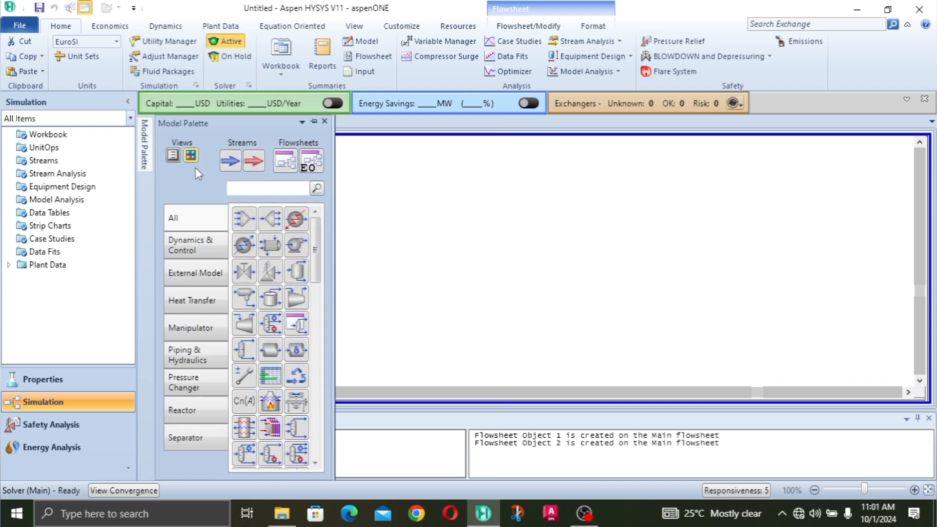
left_click(376, 224)
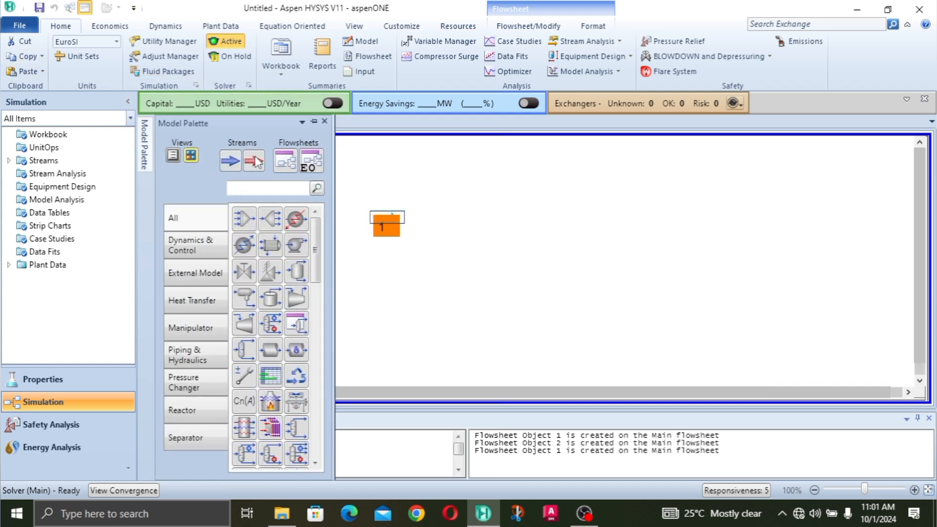
left_click(222, 165)
left_click(457, 278)
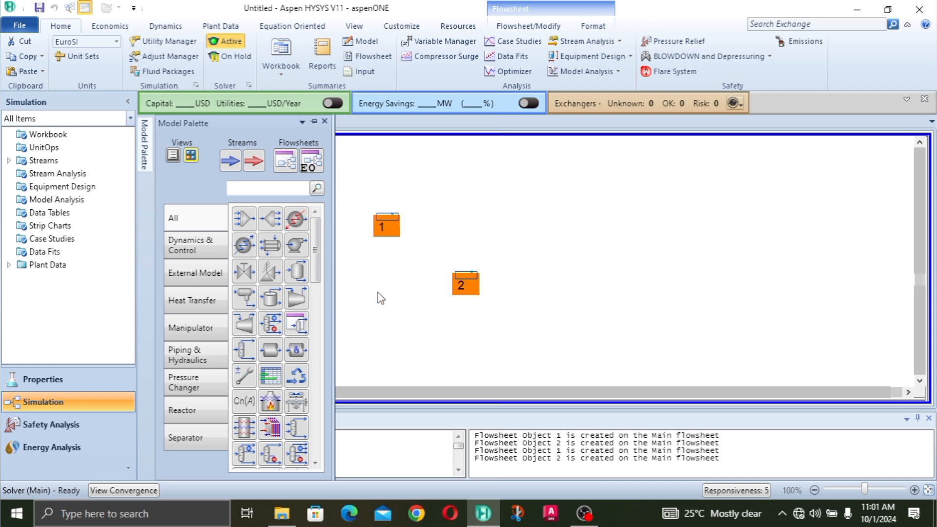
- Rearrange the flowsheet so that stream 2 sits above and to the right of stream 1
left_click_drag(383, 224, 258, 274)
left_click_drag(465, 285, 349, 211)
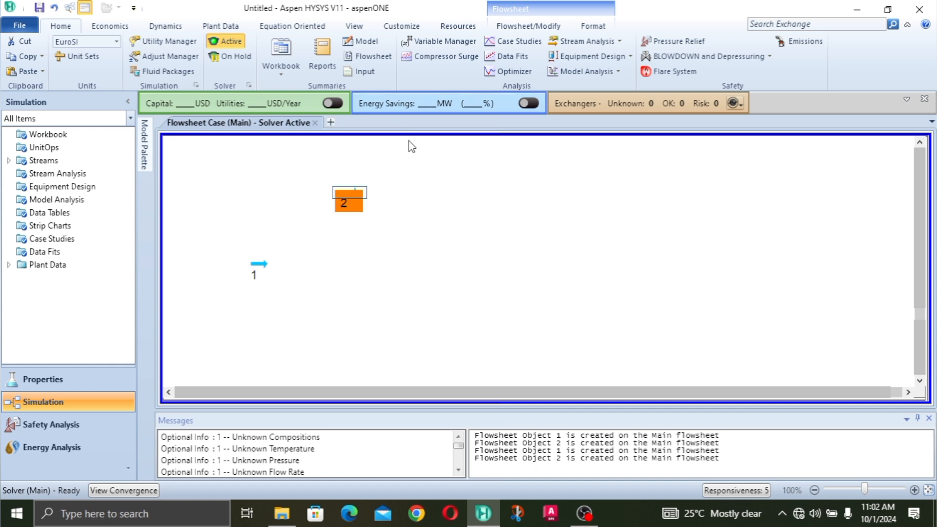
left_click(397, 188)
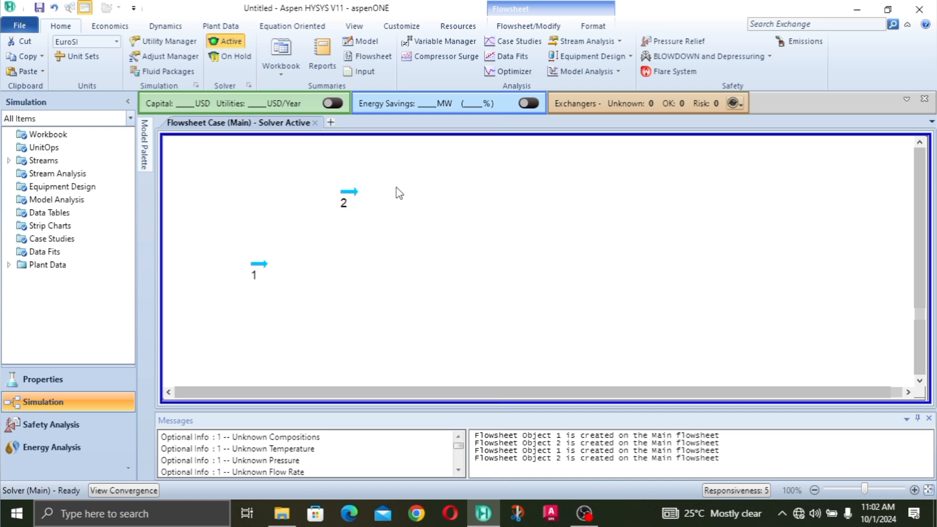
mouse_move(145, 154)
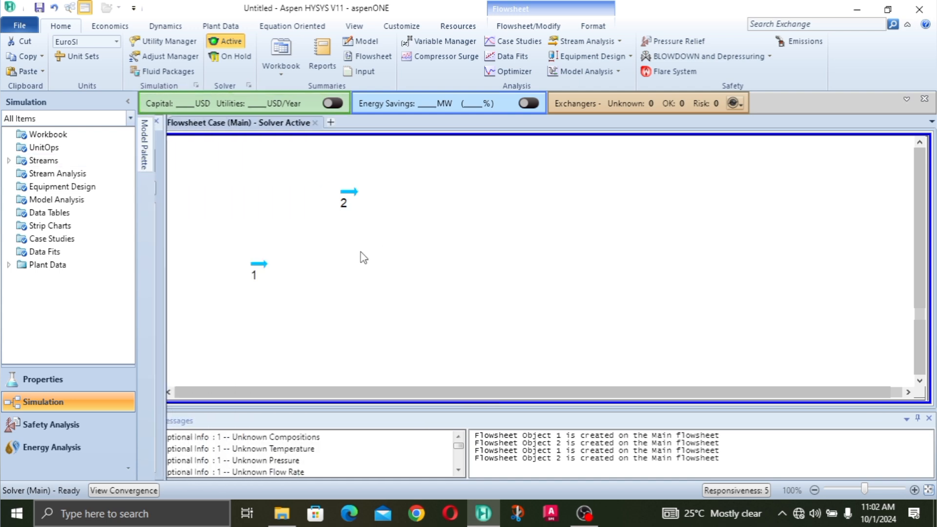
- Rename material stream 1 as OCTANE
double_click(258, 267)
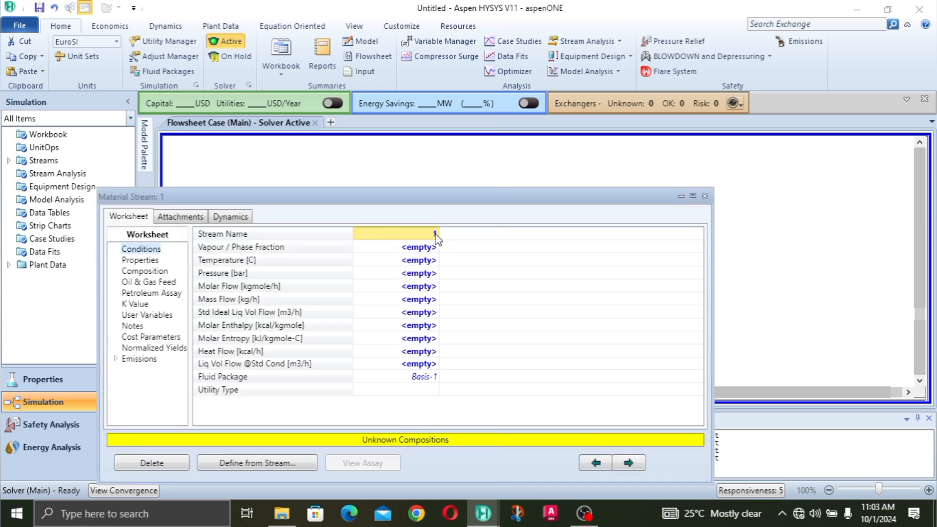
type("O")
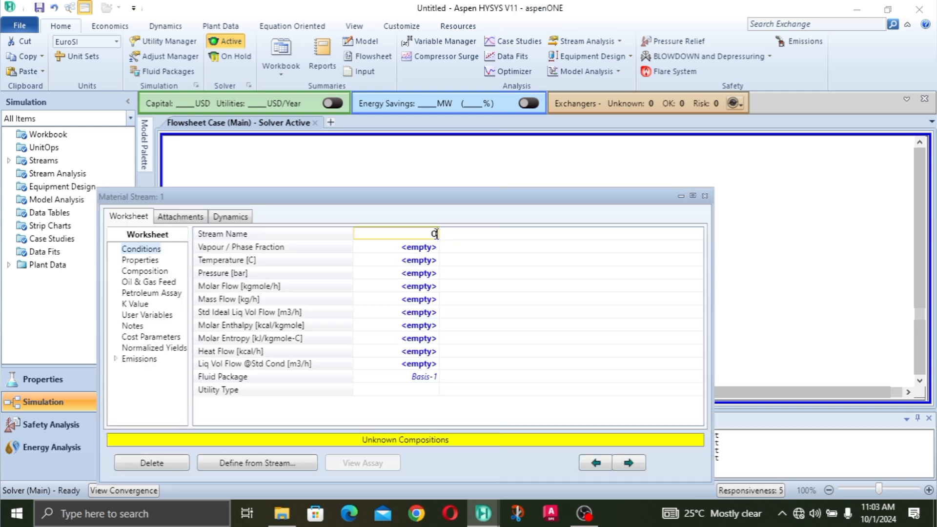
type("CTANE")
key("Return")
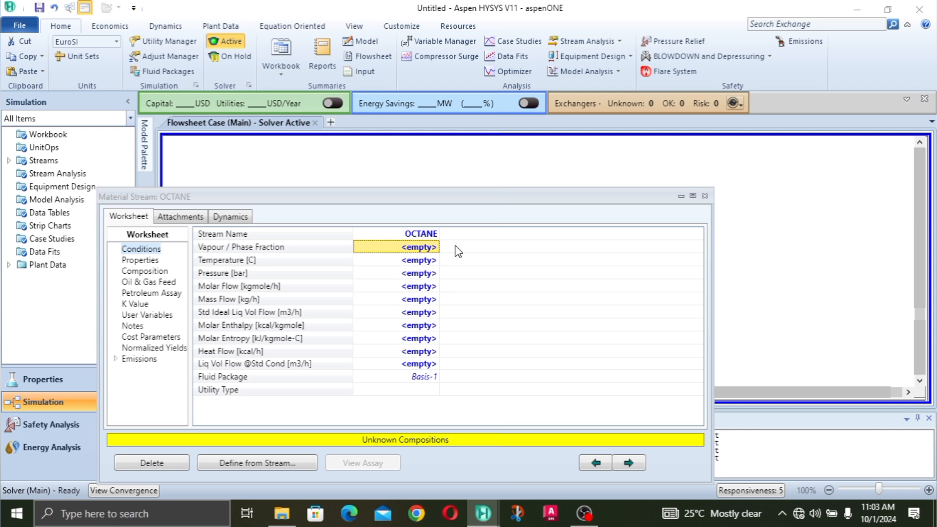
- Specify the OCTANE stream with a vapour fraction of 0, a temperature of 90 °C and a mass flow of 1000 kg/h
type("0")
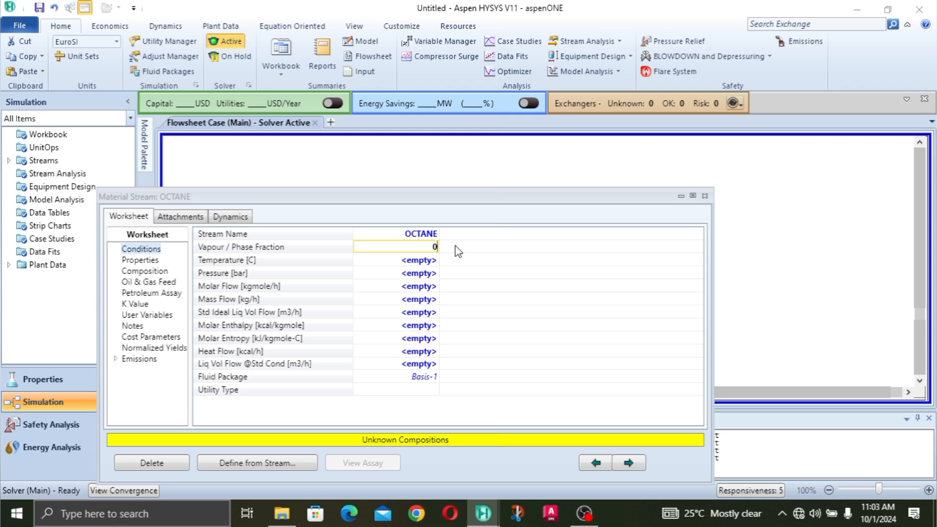
key("Return")
type("90")
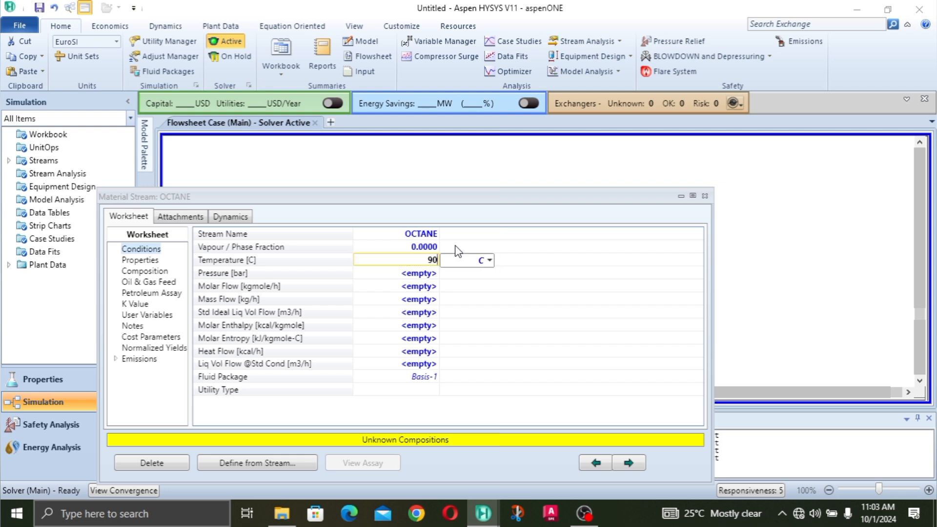
key("Return")
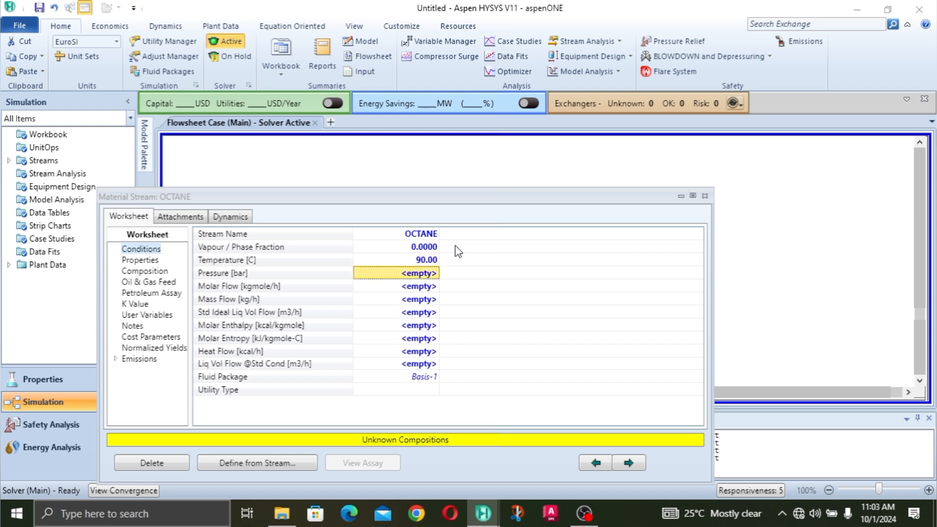
left_click(418, 301)
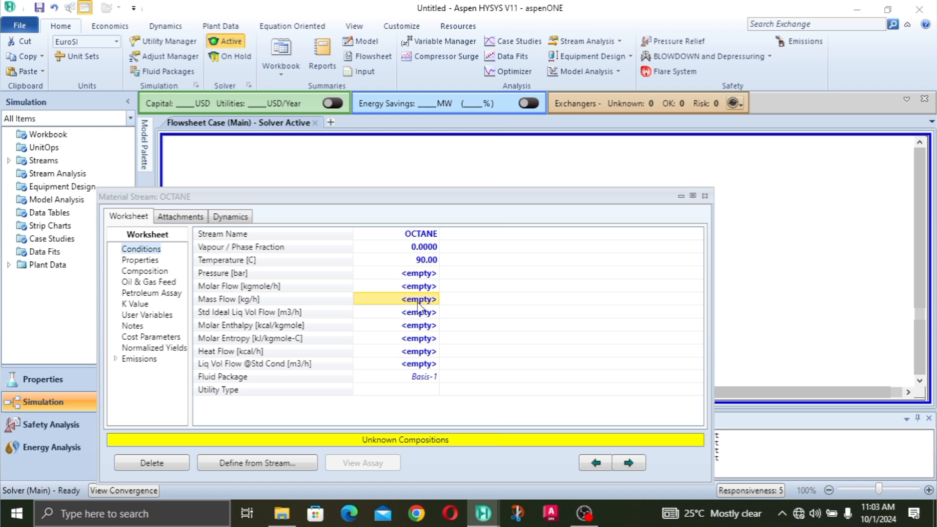
type("1000")
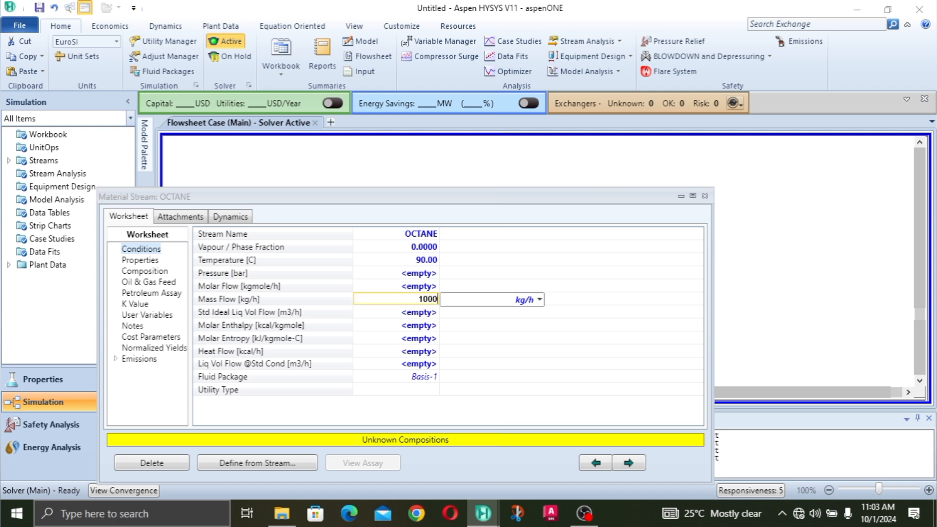
key("Return")
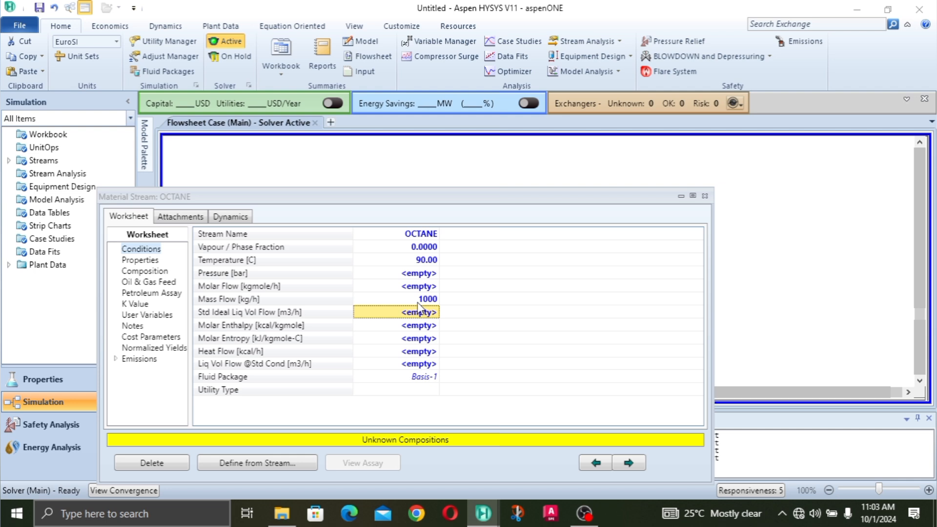
- Change the composition basis of the OCTANE stream to Mass Fractions
left_click(145, 271)
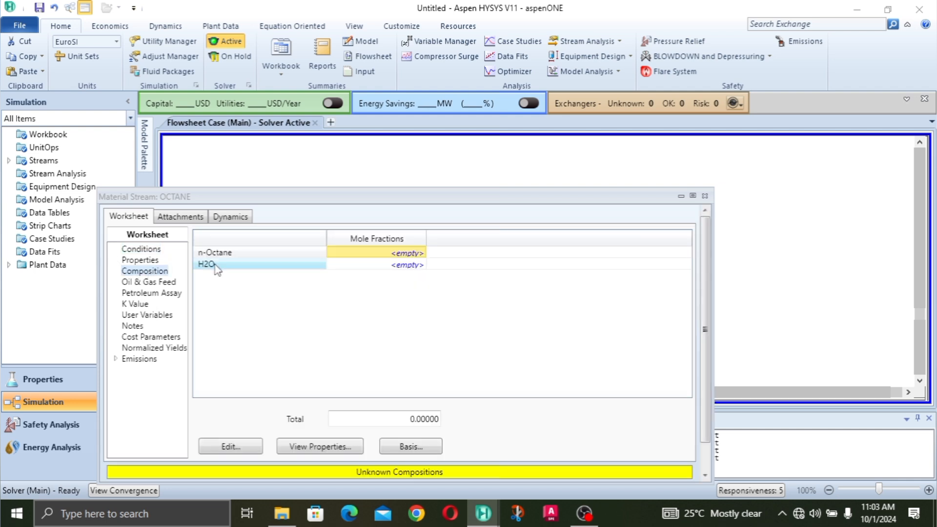
left_click(423, 447)
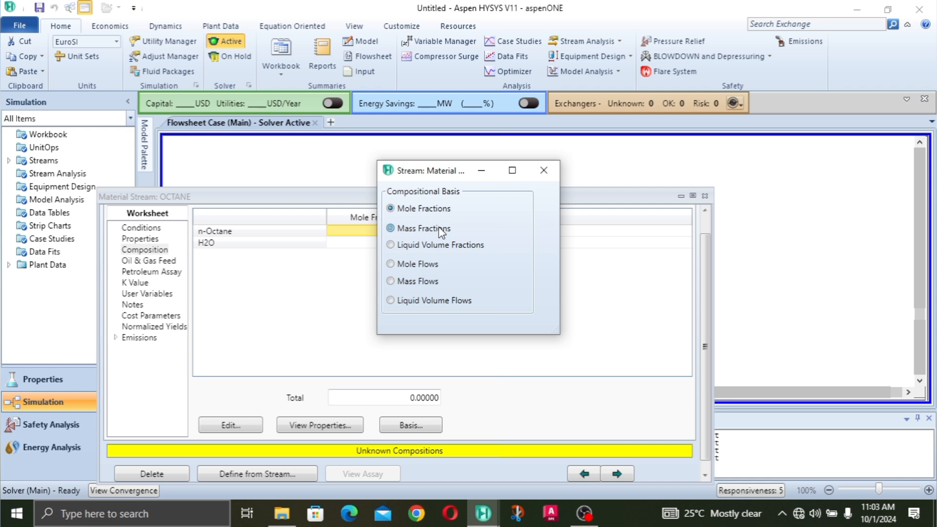
left_click(440, 229)
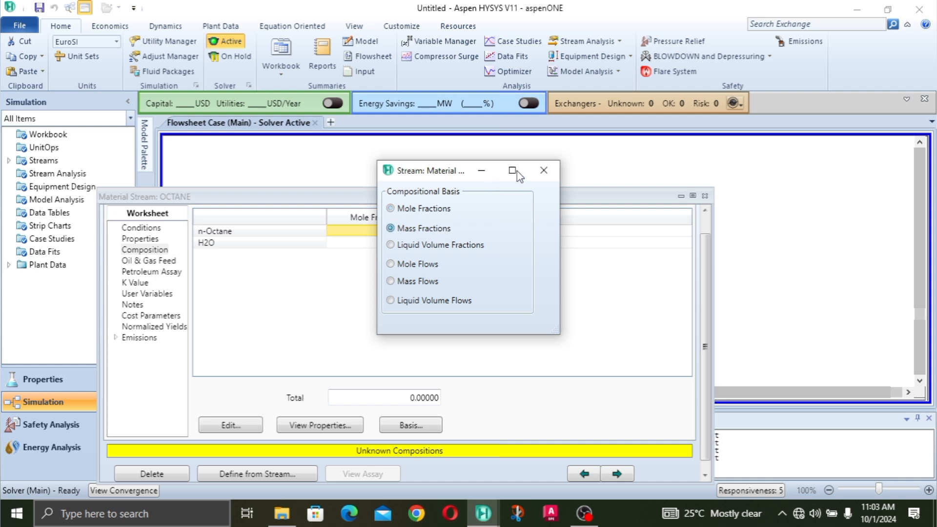
left_click(544, 171)
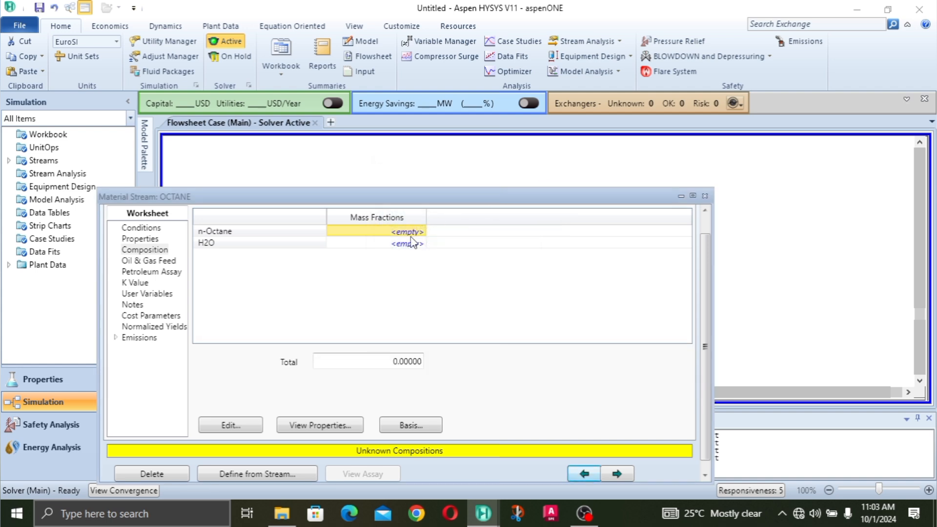
- Set the n-Octane mass fraction of the OCTANE stream to 1 and accept the composition
left_click(410, 242)
key("Up")
type("1")
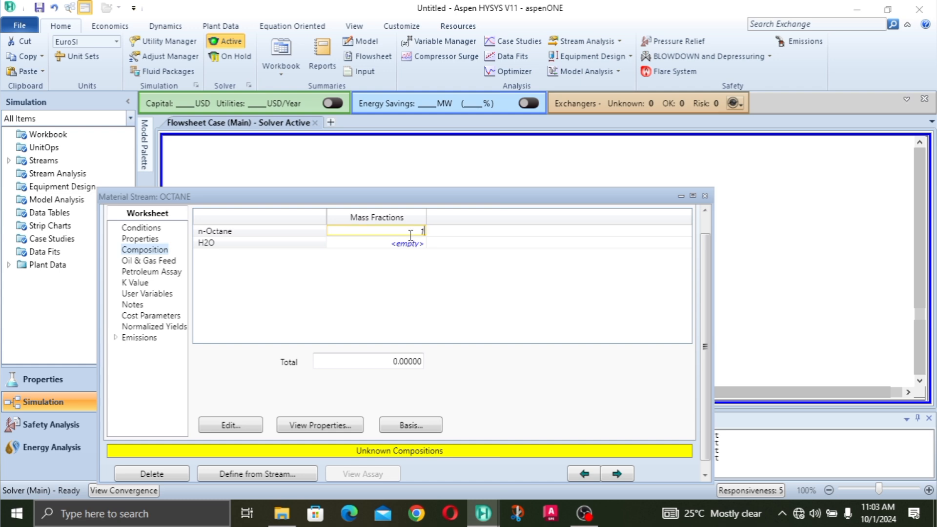
left_click(408, 240)
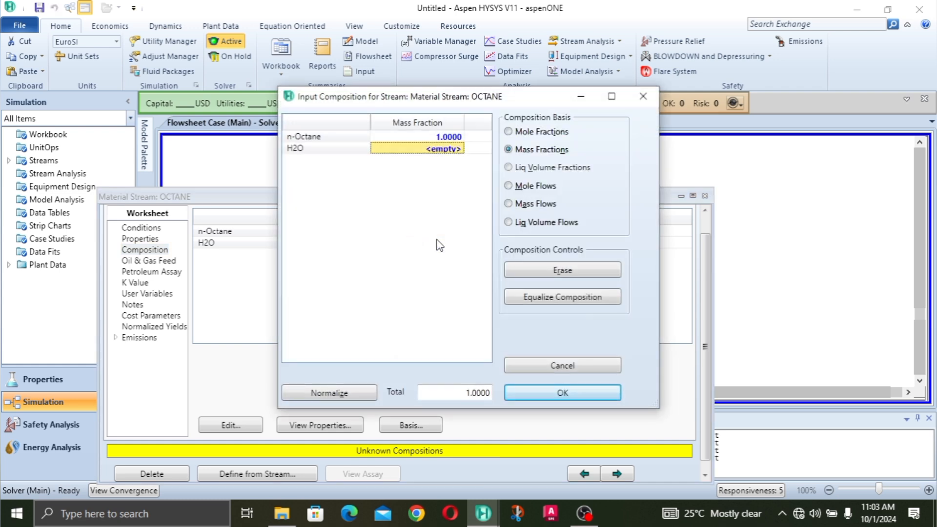
left_click(530, 395)
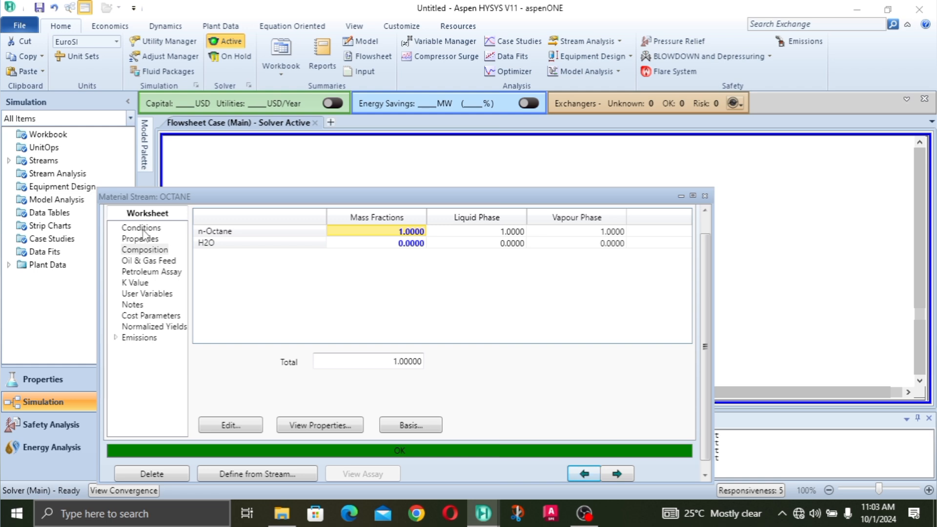
- Clear the vapour fraction specification in the OCTANE stream's conditions
left_click(142, 228)
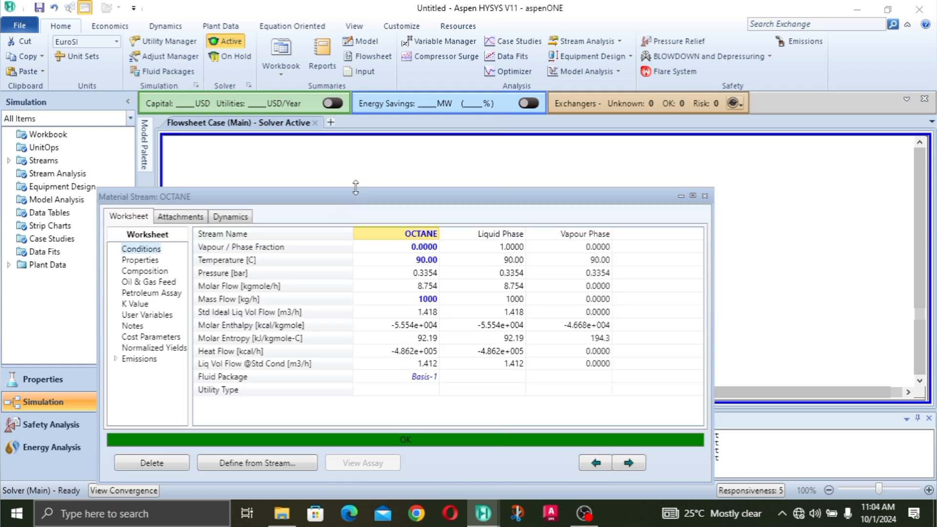
left_click_drag(355, 188, 362, 87)
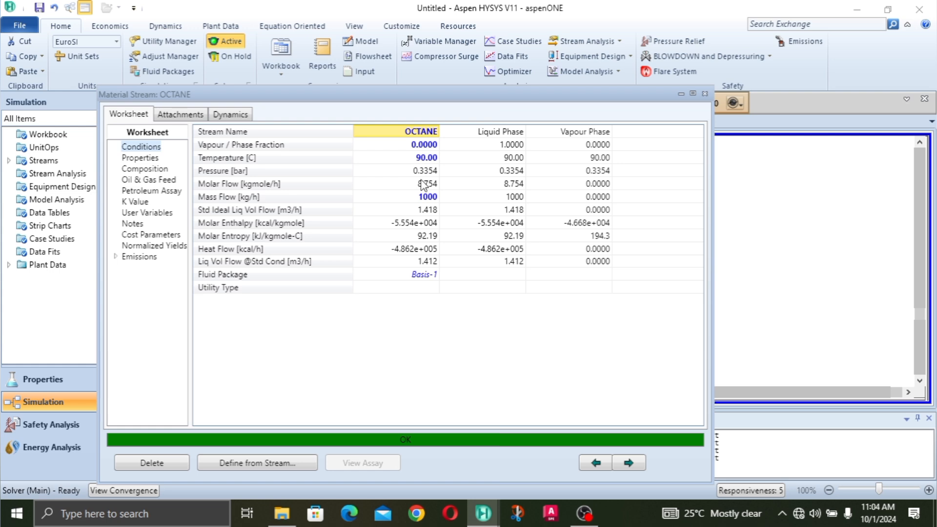
mouse_move(423, 186)
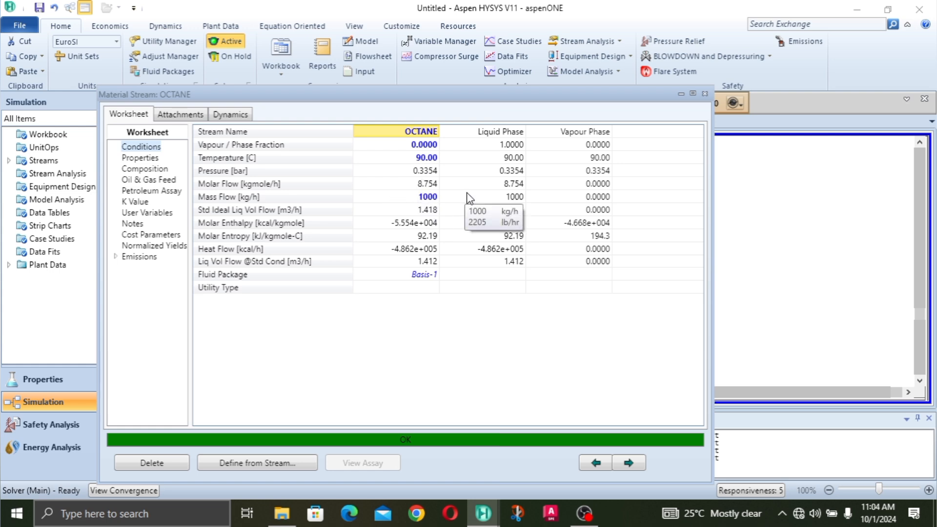
left_click(432, 160)
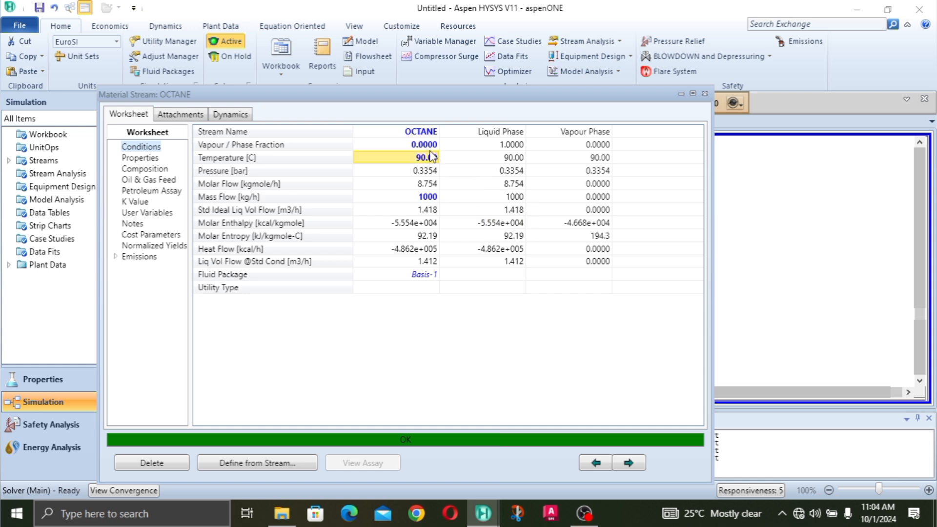
left_click(430, 148)
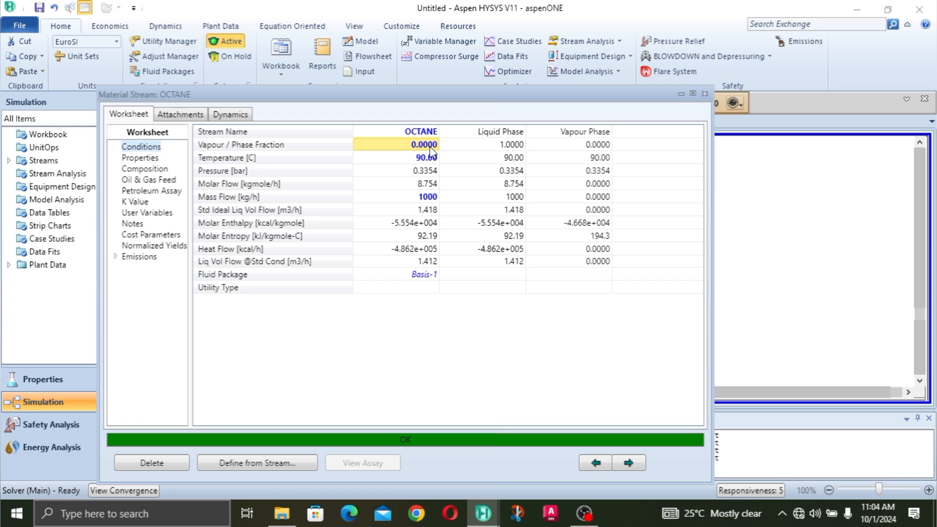
key("BackSpace")
key("Return")
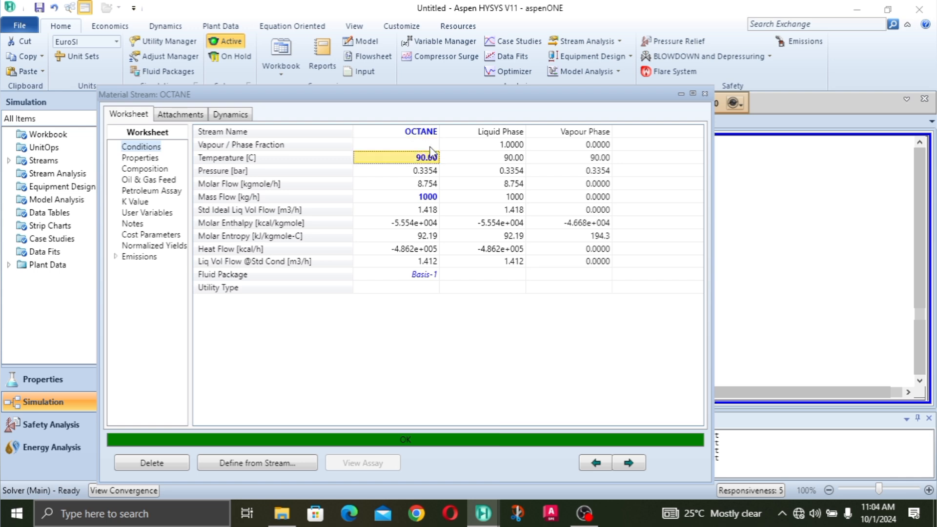
- Set the OCTANE stream's pressure to 3 bar and close its property window
left_click(423, 171)
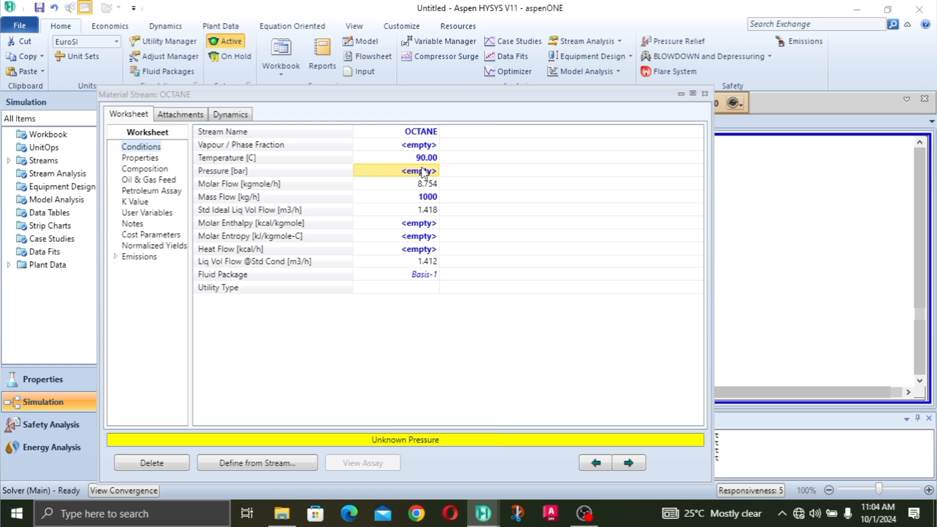
type("3")
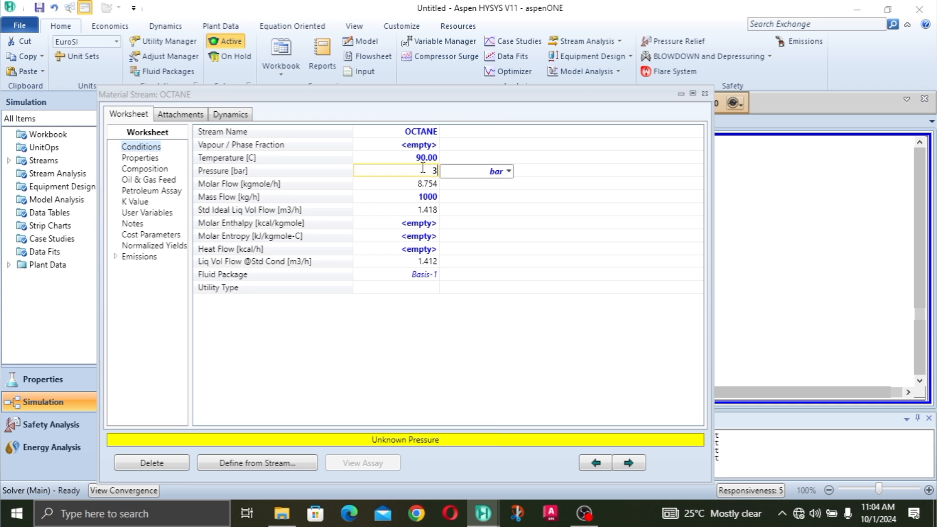
key("Return")
key("Return")
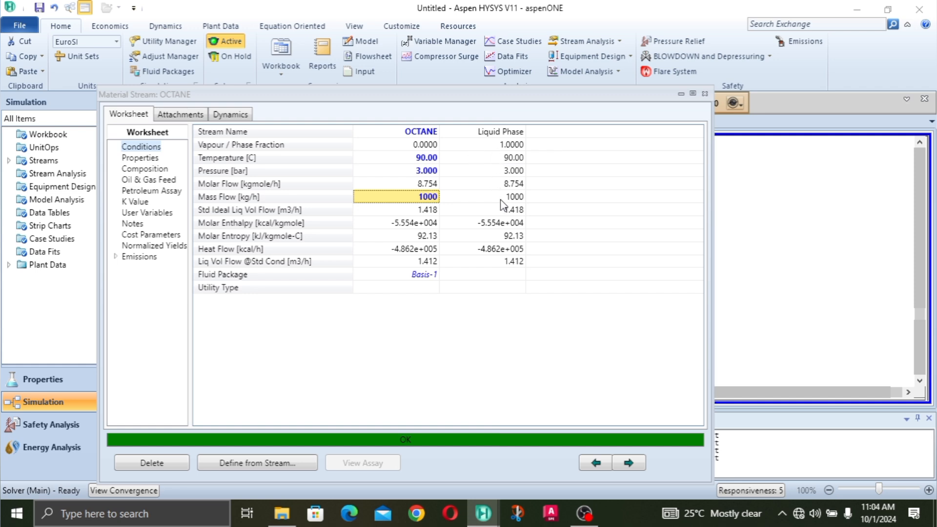
left_click(417, 145)
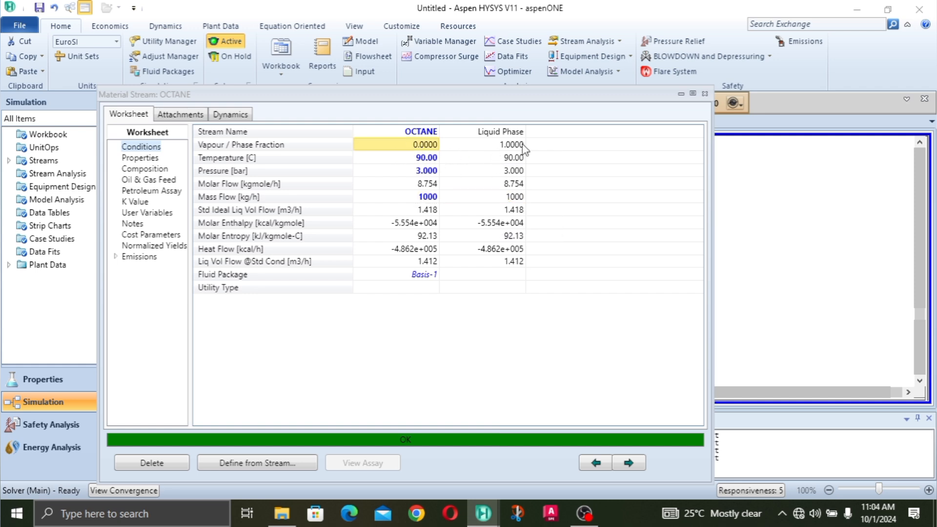
left_click(704, 94)
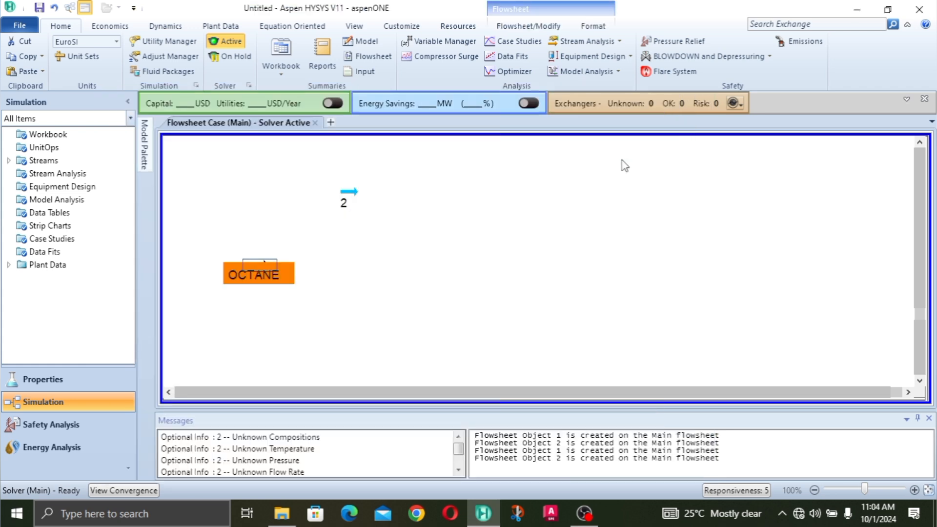
- Rotate material stream 2 so its arrow points downward and move it slightly lower on the flowsheet
left_click(459, 185)
left_click(342, 203)
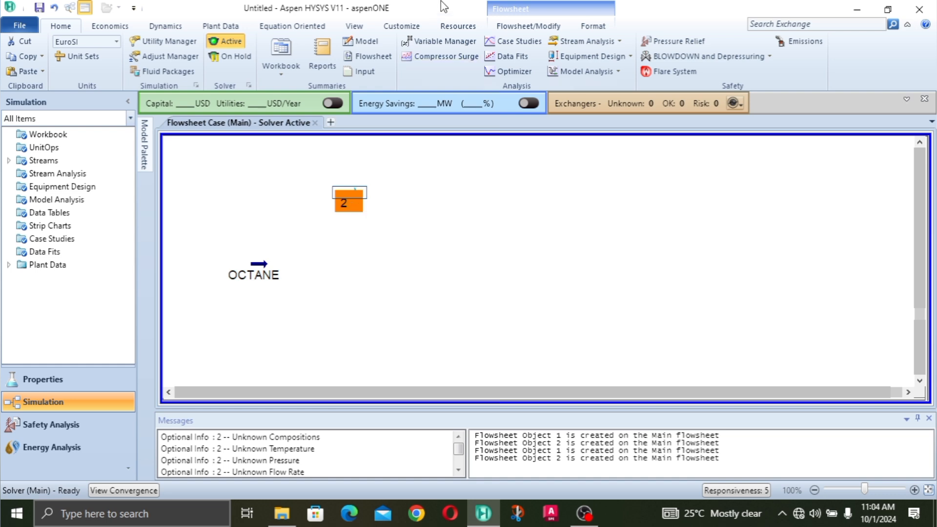
left_click(528, 26)
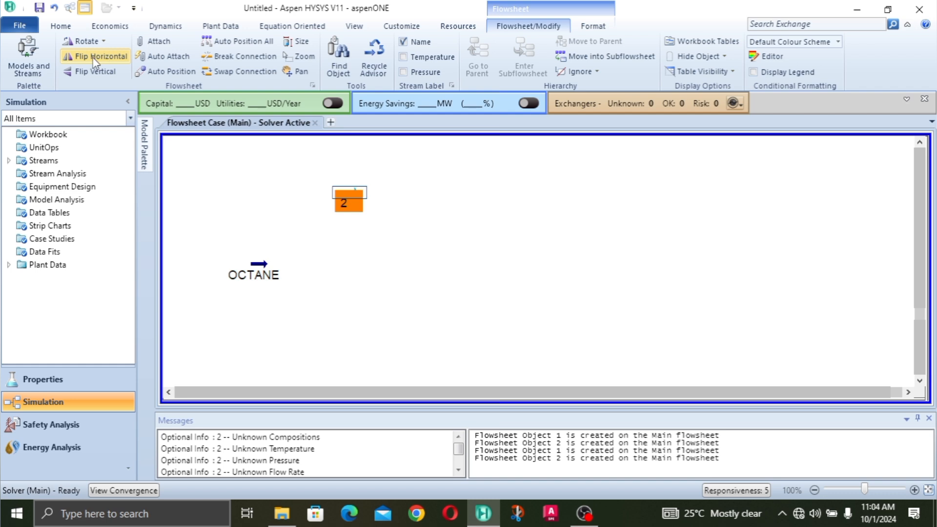
left_click(78, 41)
left_click(78, 41)
left_click(77, 42)
left_click(77, 42)
left_click(77, 42)
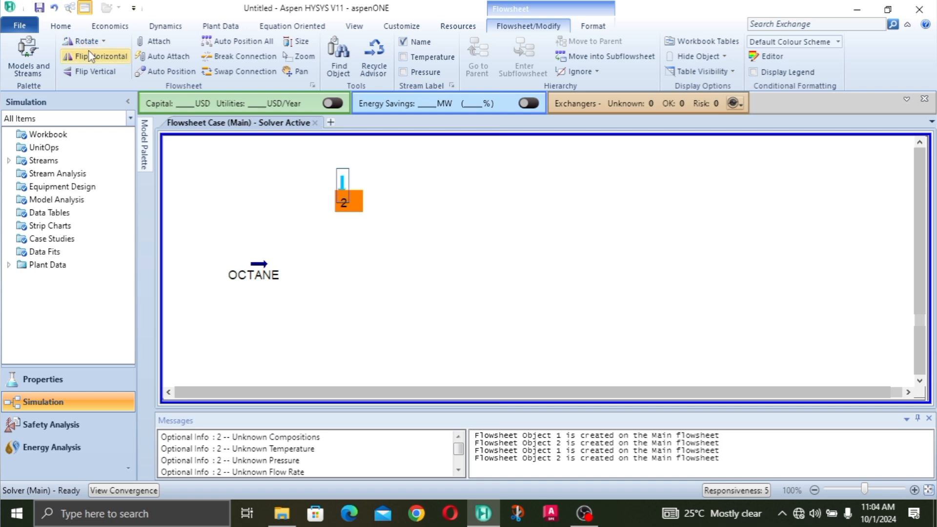
left_click(391, 197)
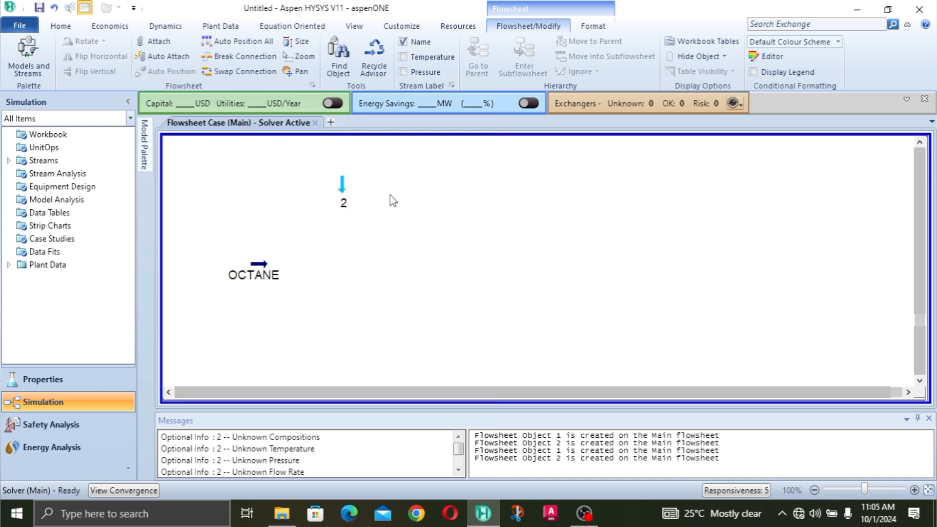
left_click_drag(341, 192, 343, 224)
left_click(71, 30)
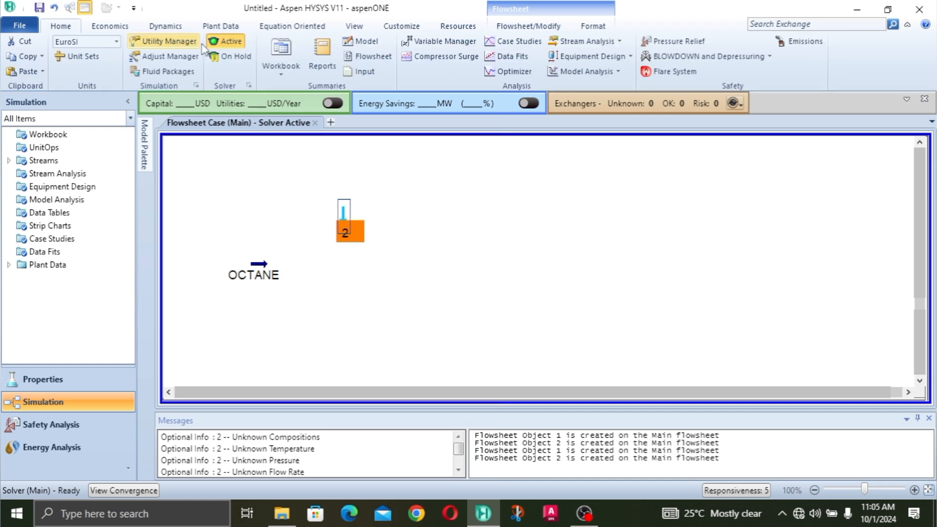
- Open material stream 2 and rename it H2O
double_click(345, 229)
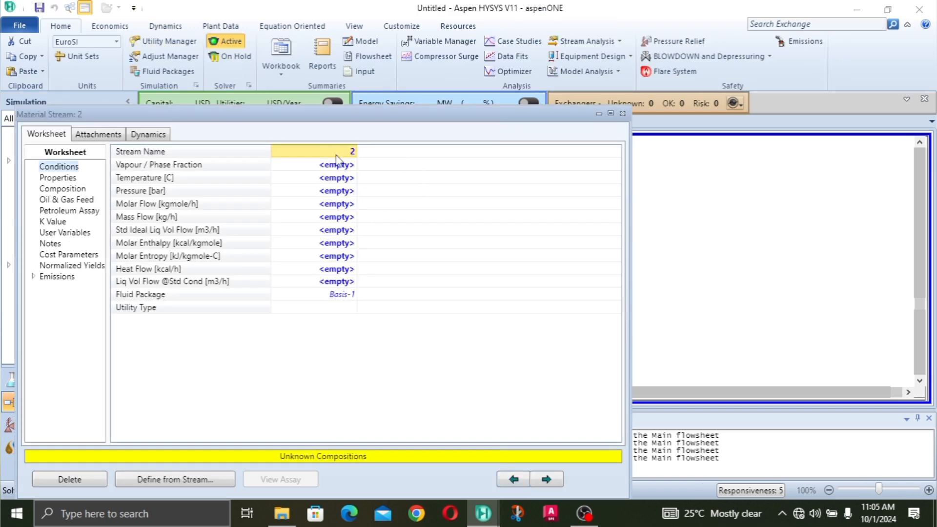
type("H2O")
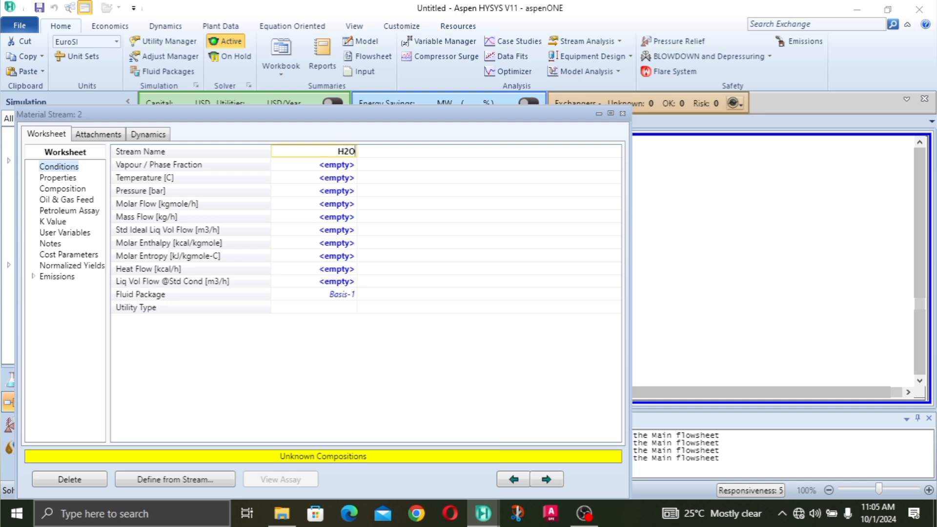
key("Return")
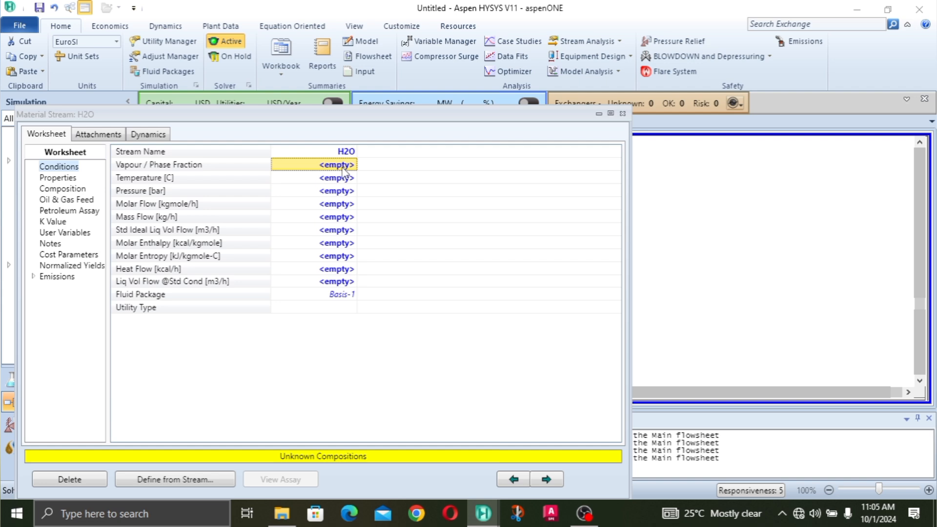
- Set the H2O stream's vapour fraction to 0 and its temperature to 0 °C
type("0")
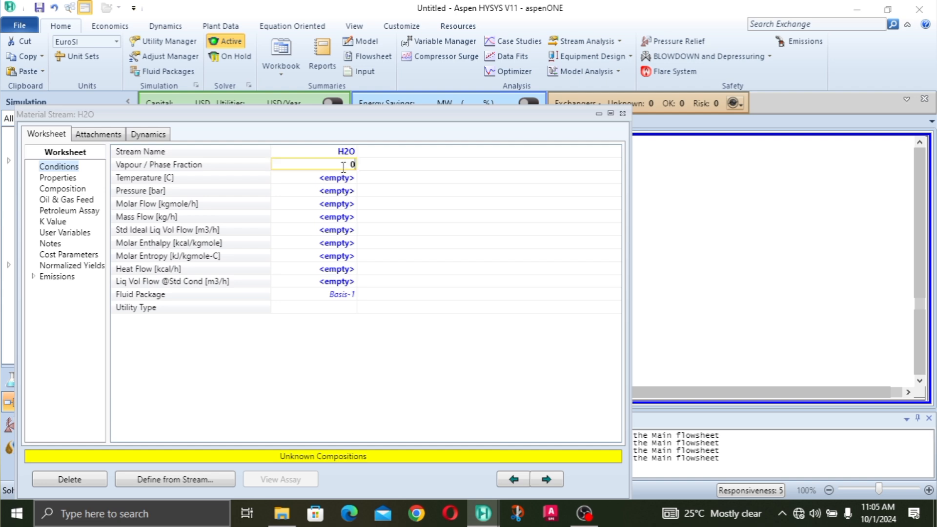
key("Return")
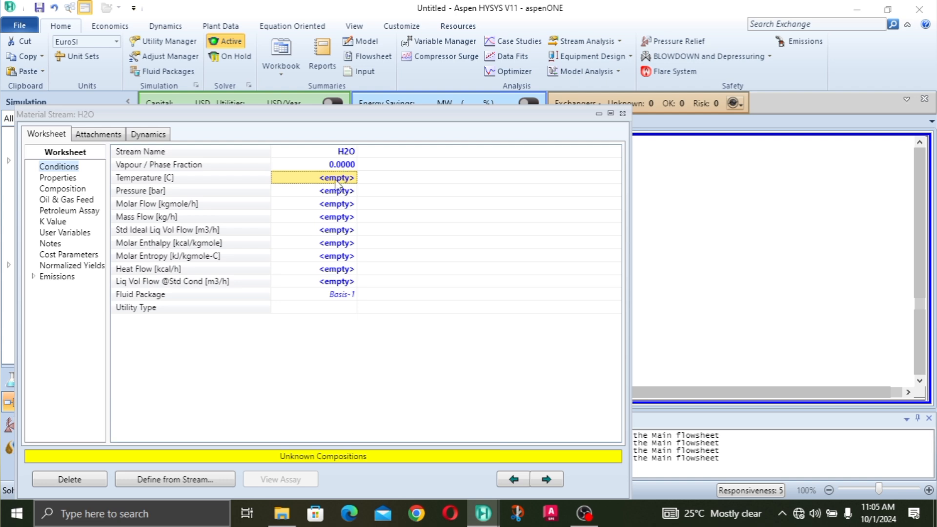
type("0")
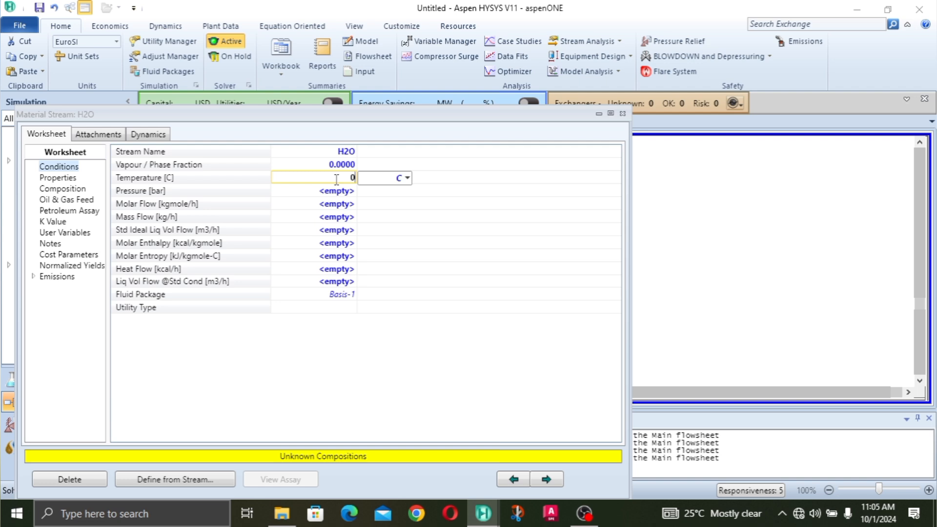
key("Return")
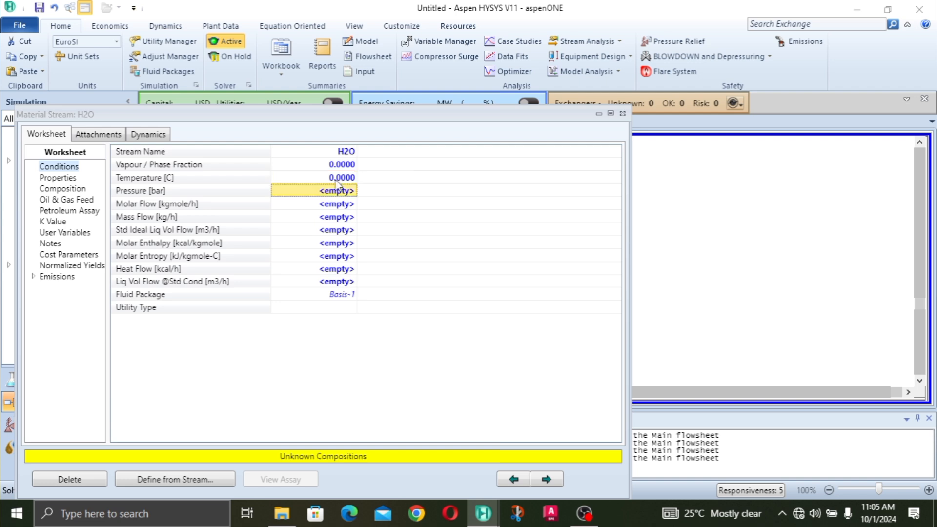
- Set the H2O stream's mass flow to 1000 kg/h
left_click(340, 218)
type("1")
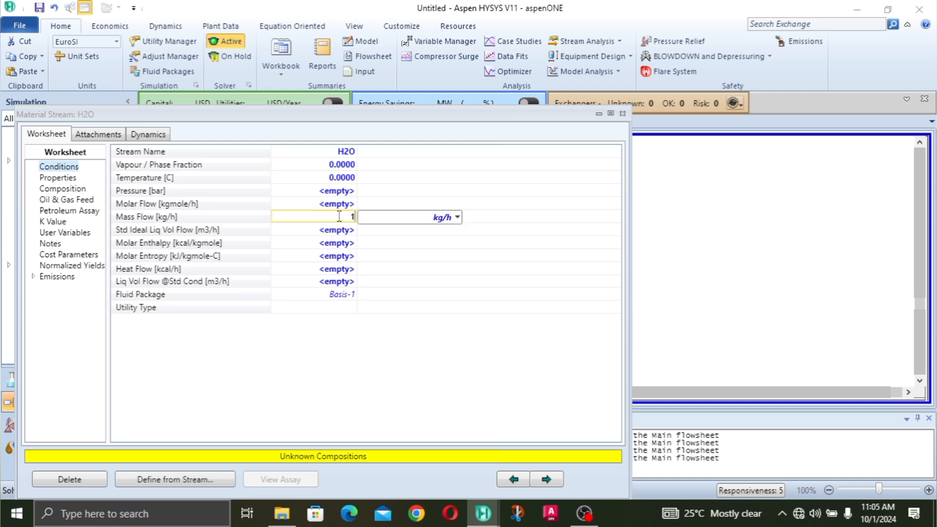
type("000")
key("Return")
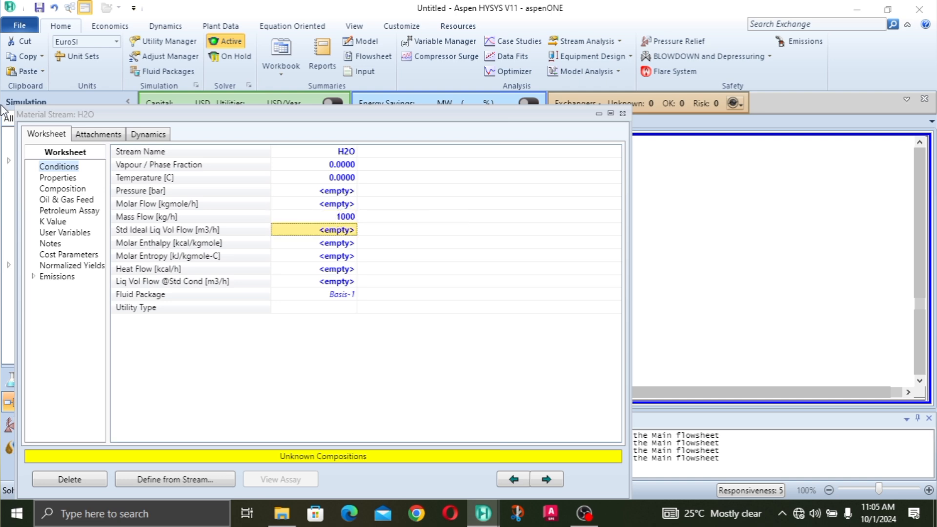
- Change the composition basis of the H2O stream to Mass Fractions
left_click(55, 190)
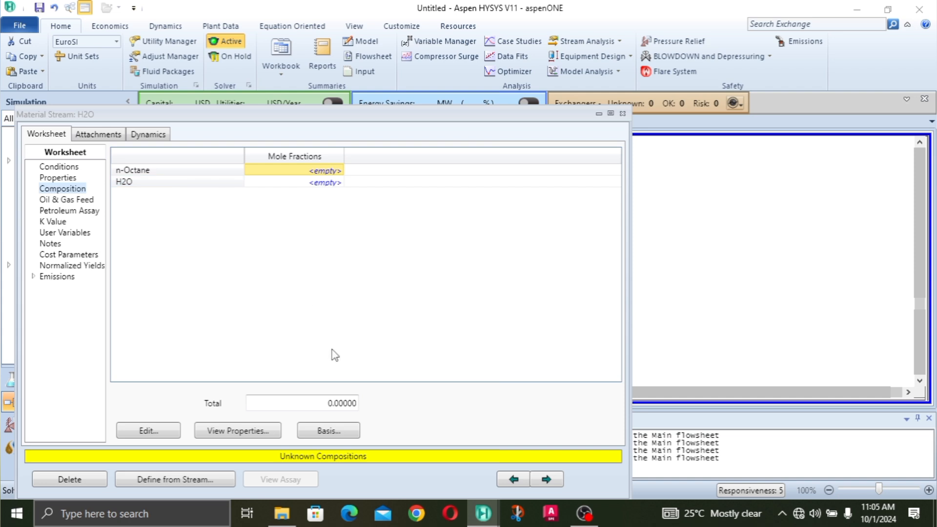
left_click(337, 431)
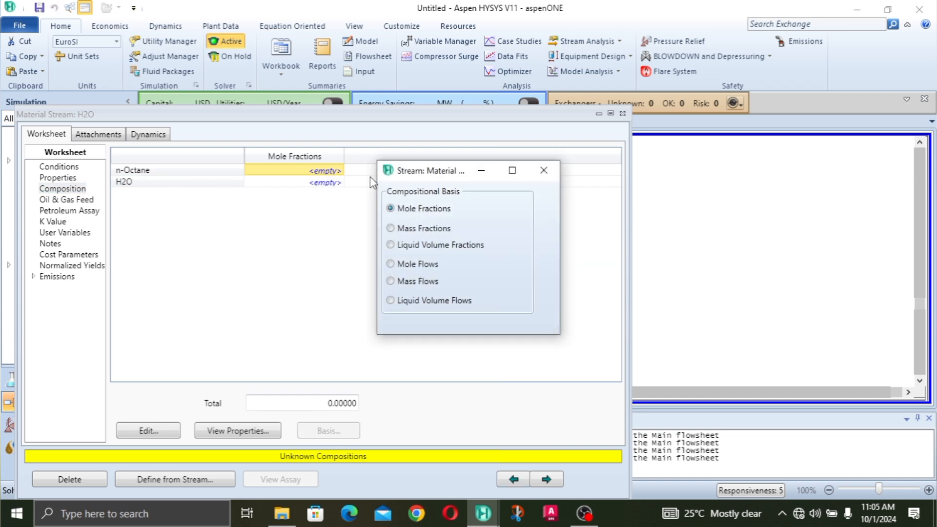
left_click(410, 228)
left_click(544, 170)
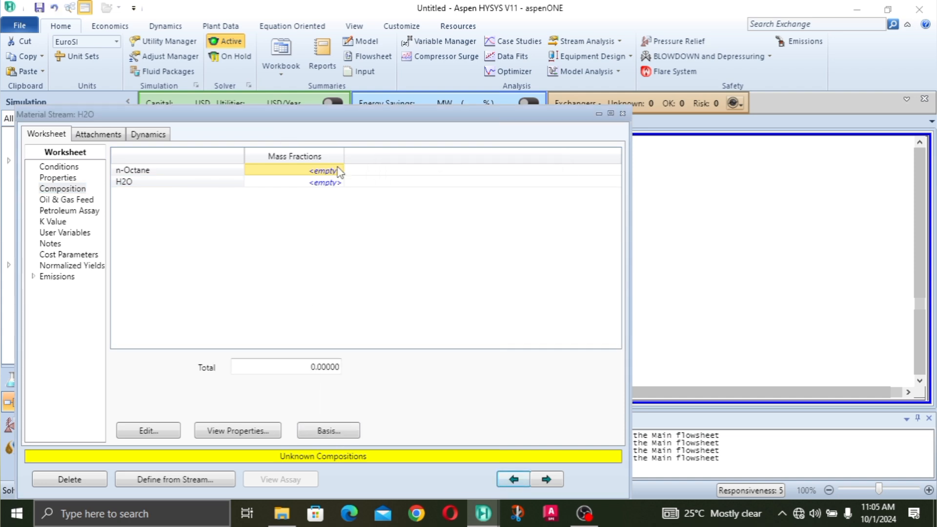
- Set the H2O mass fraction of the H2O stream to 1 and accept the composition
left_click(331, 183)
type("1")
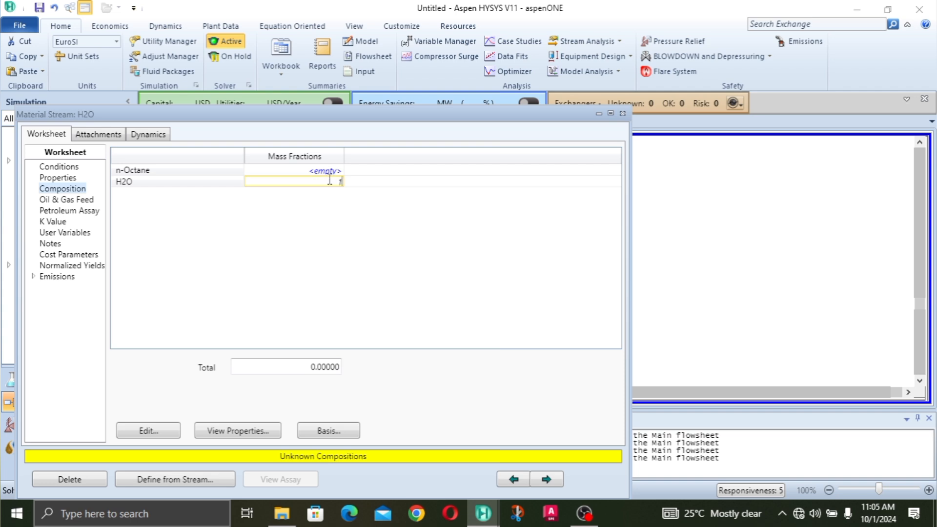
key("Return")
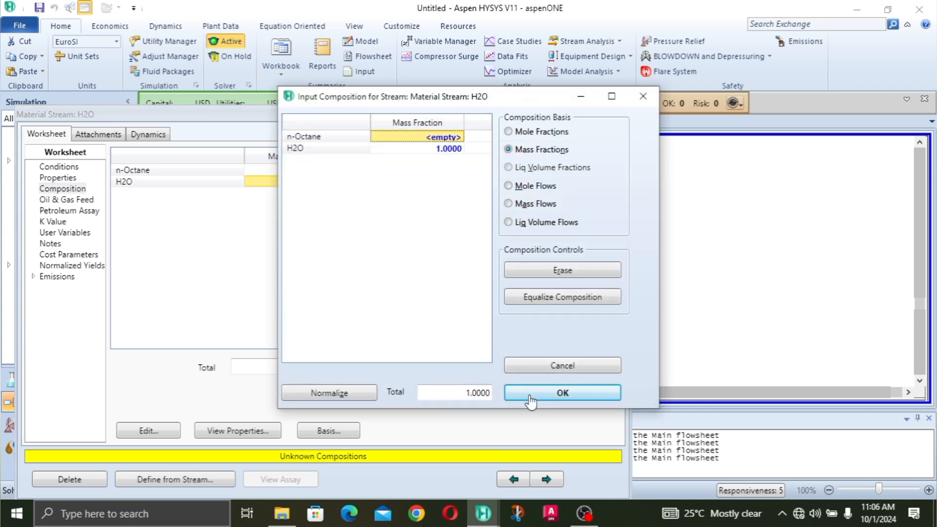
left_click(564, 391)
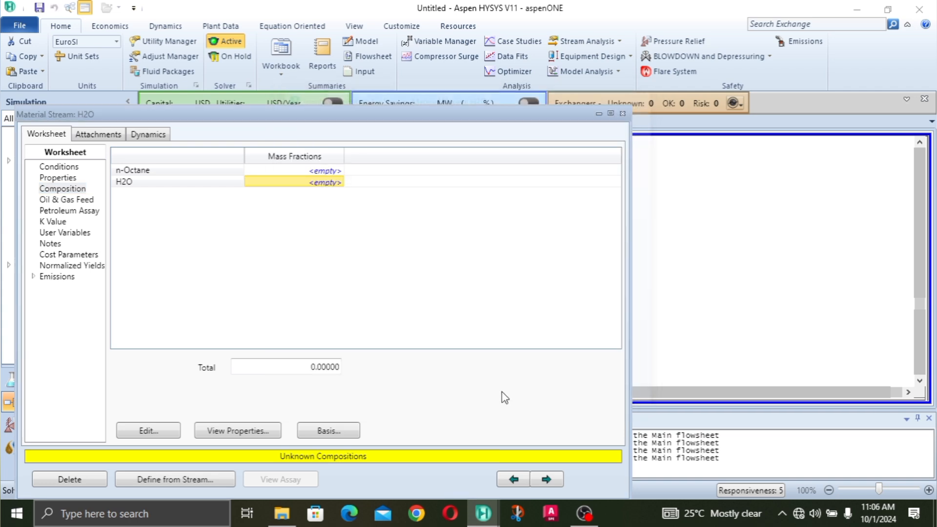
- Clear the vapour fraction specification in the H2O stream's conditions
left_click(71, 167)
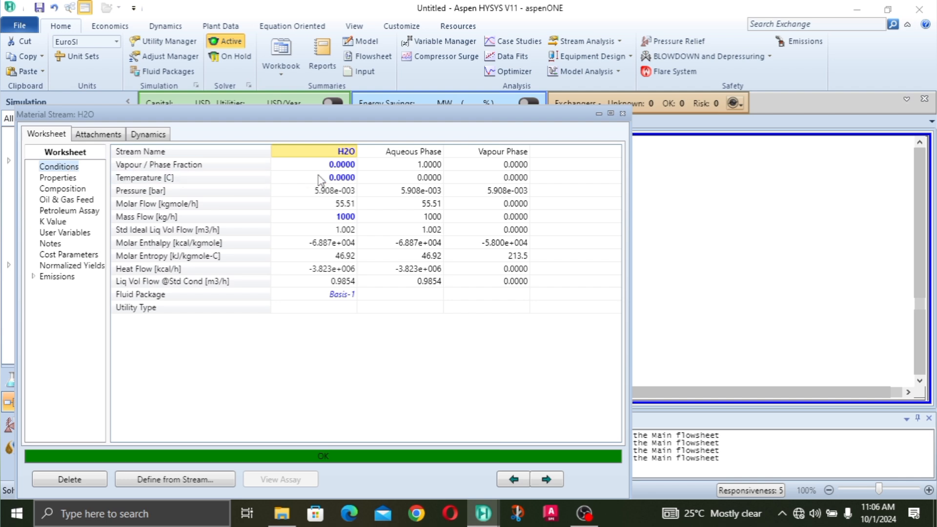
mouse_move(344, 191)
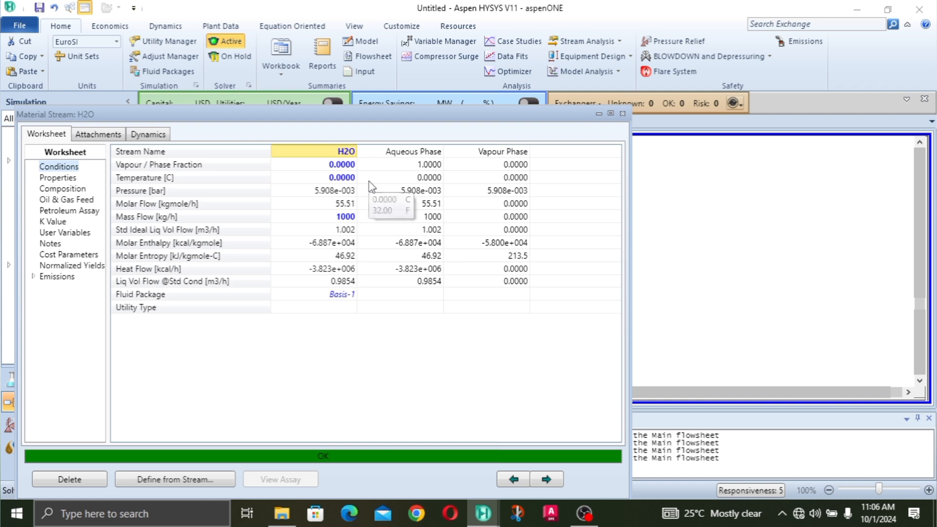
left_click(348, 167)
key("Delete")
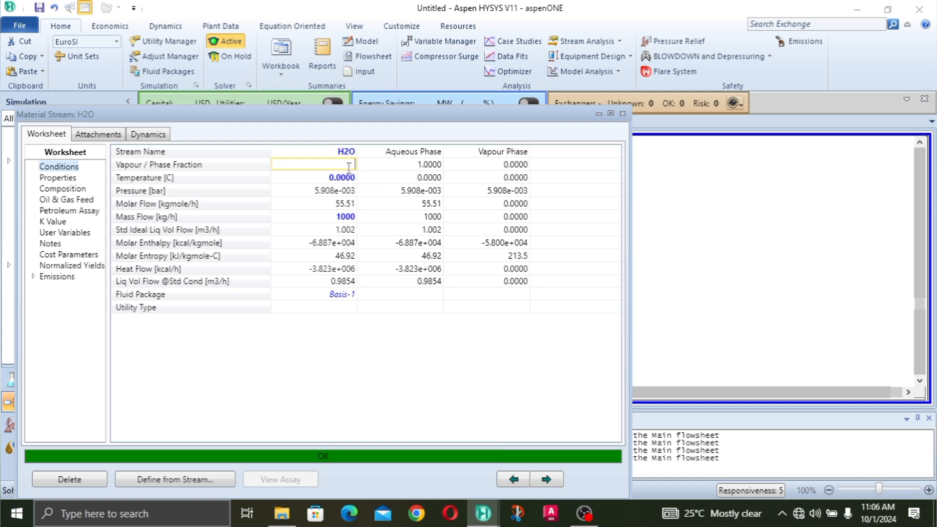
key("Return")
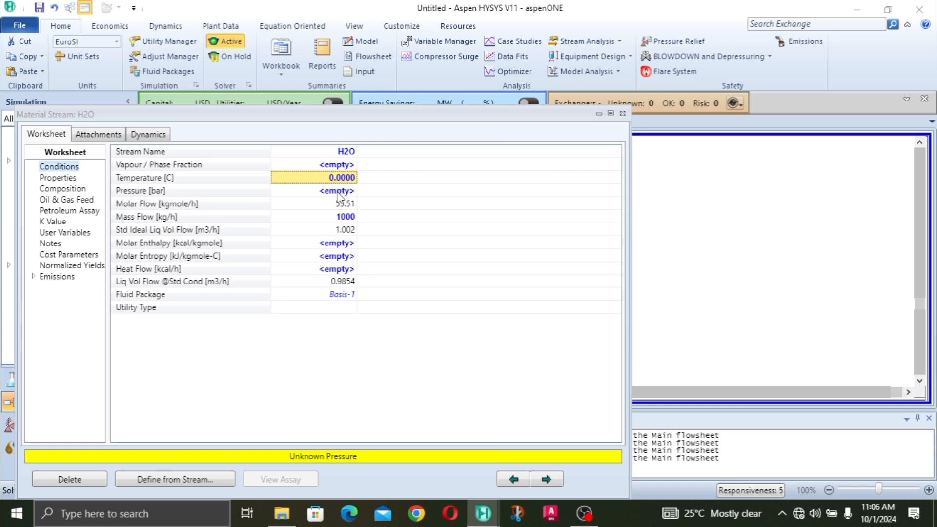
- Set the H2O stream's pressure to 1 bar and close its property window
left_click(338, 195)
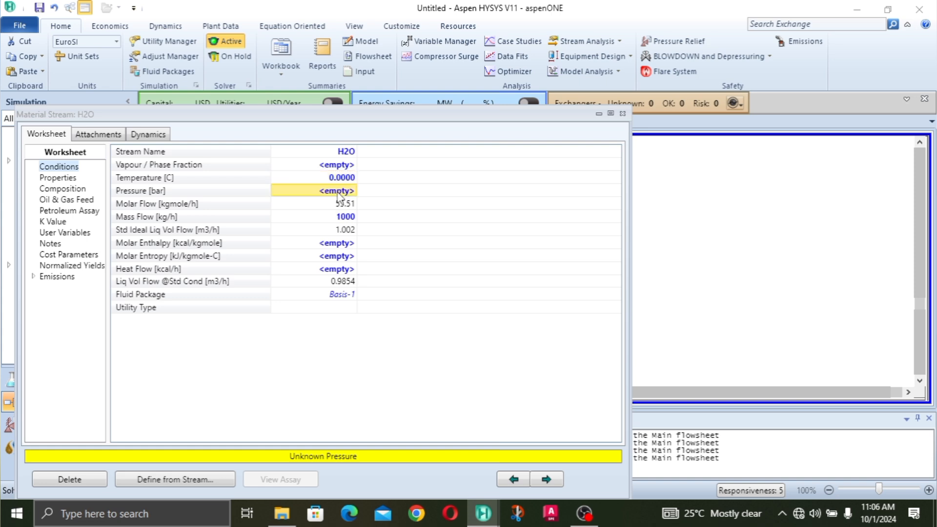
type("1")
key("Return")
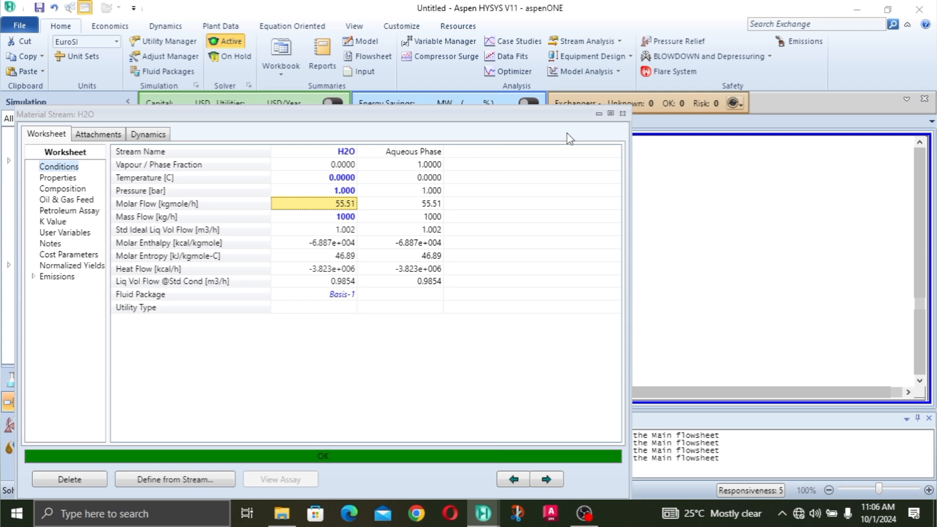
left_click(622, 114)
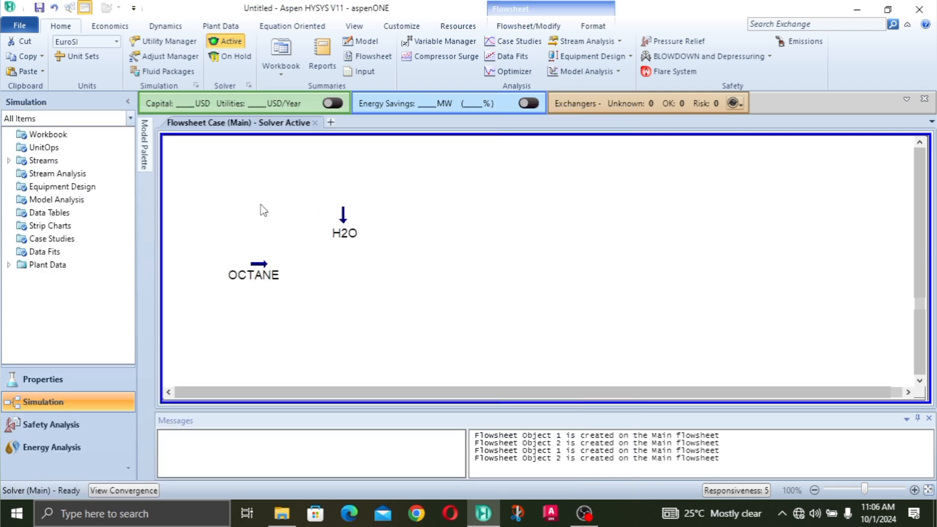
- Review the conditions of the OCTANE stream and the H2O stream, closing each property window
double_click(256, 273)
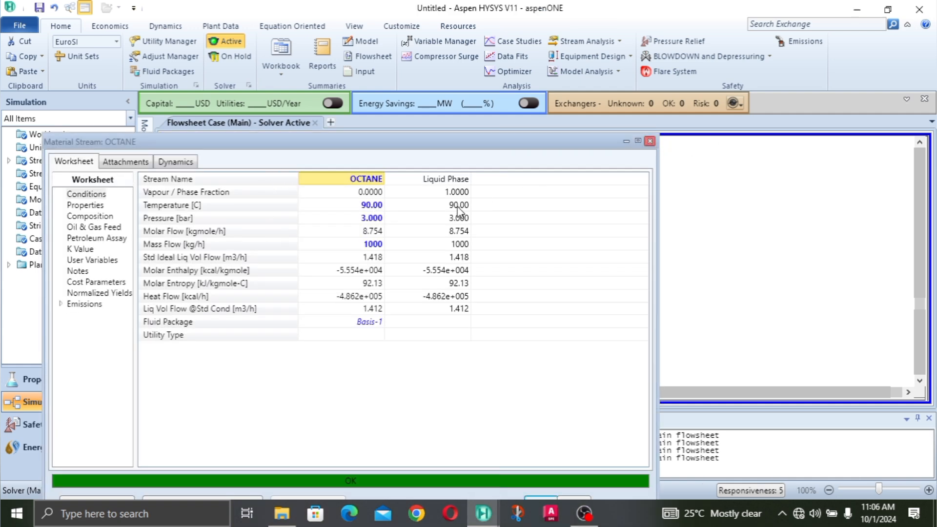
left_click(649, 141)
double_click(342, 219)
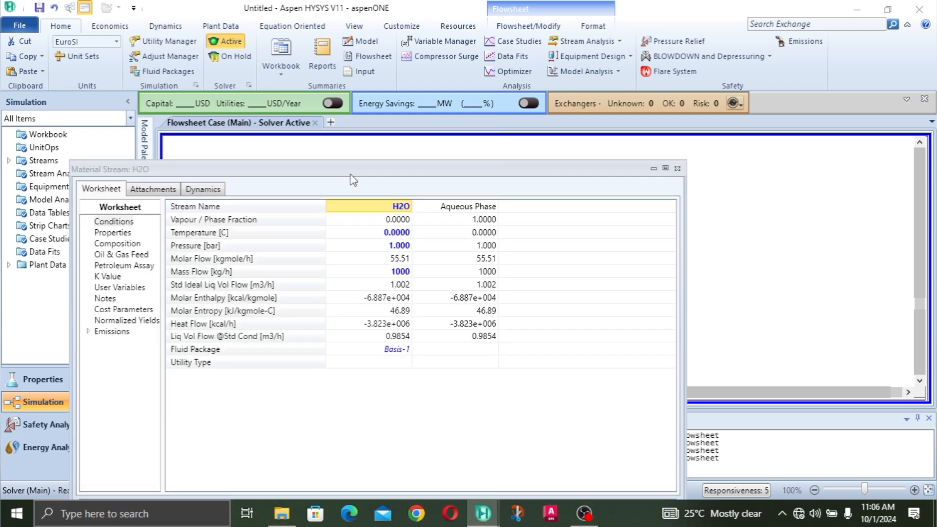
left_click(677, 168)
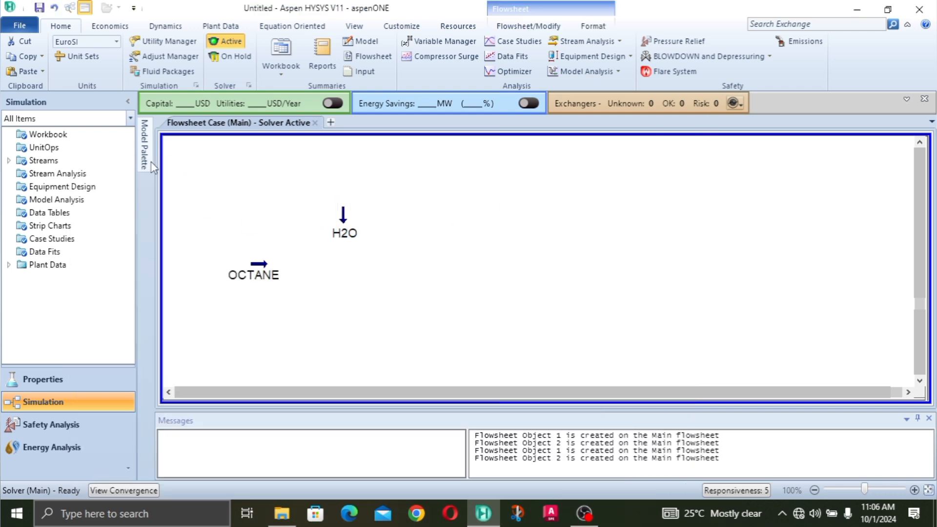
- Add a heat exchanger to the flowsheet and arrange it directly below the H2O stream, level with the OCTANE stream
left_click(144, 146)
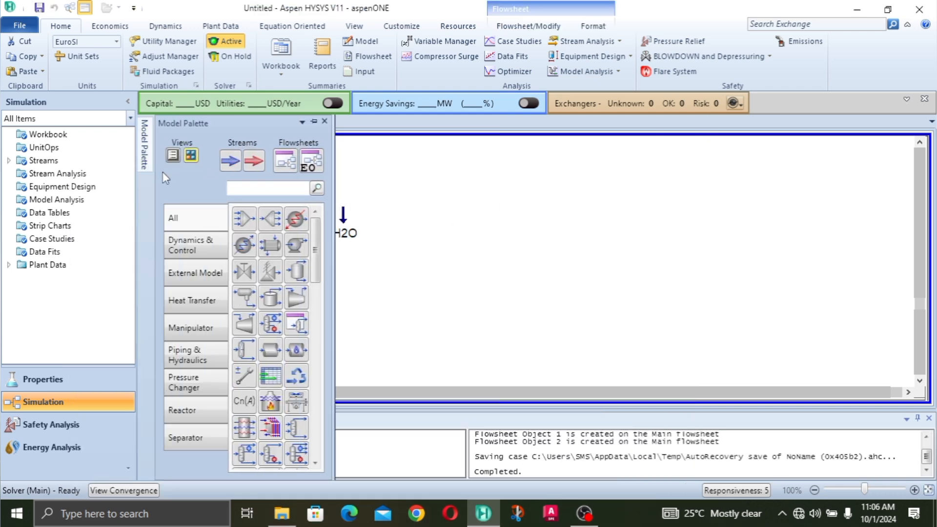
left_click(247, 247)
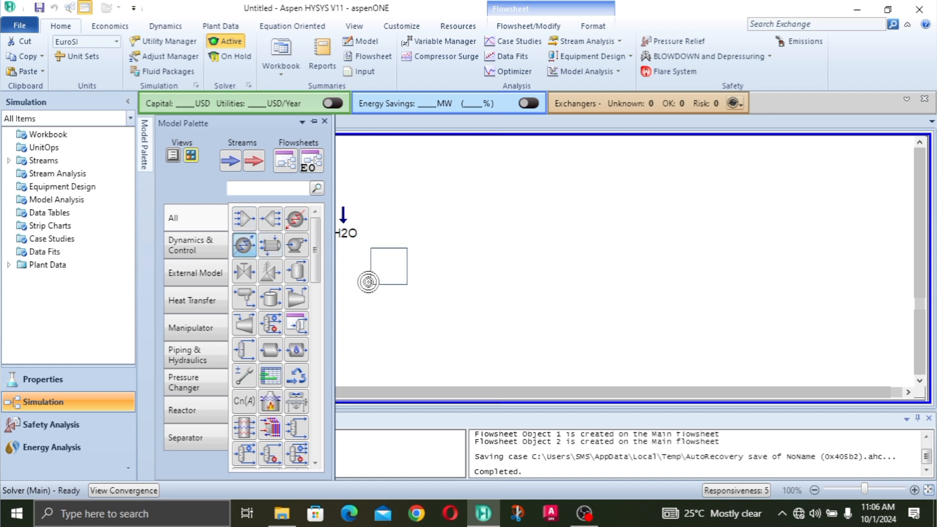
left_click(368, 283)
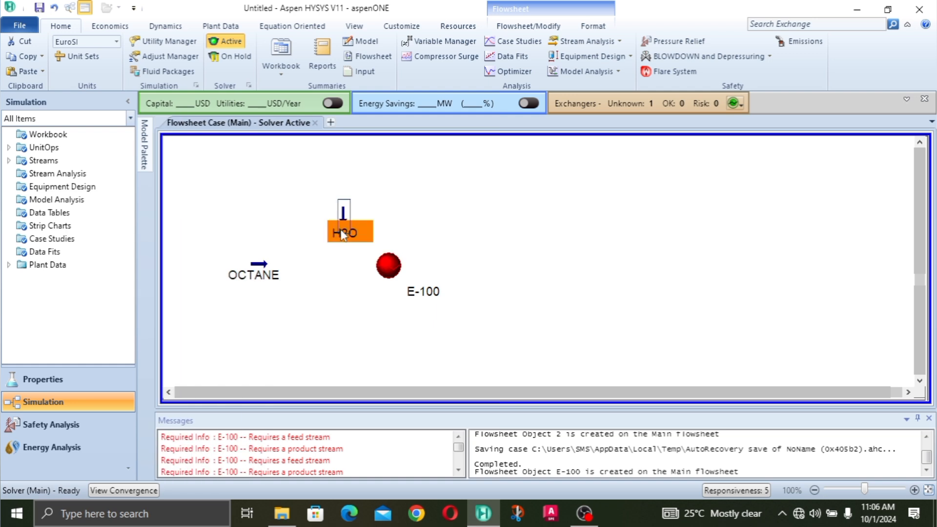
left_click_drag(343, 235, 346, 219)
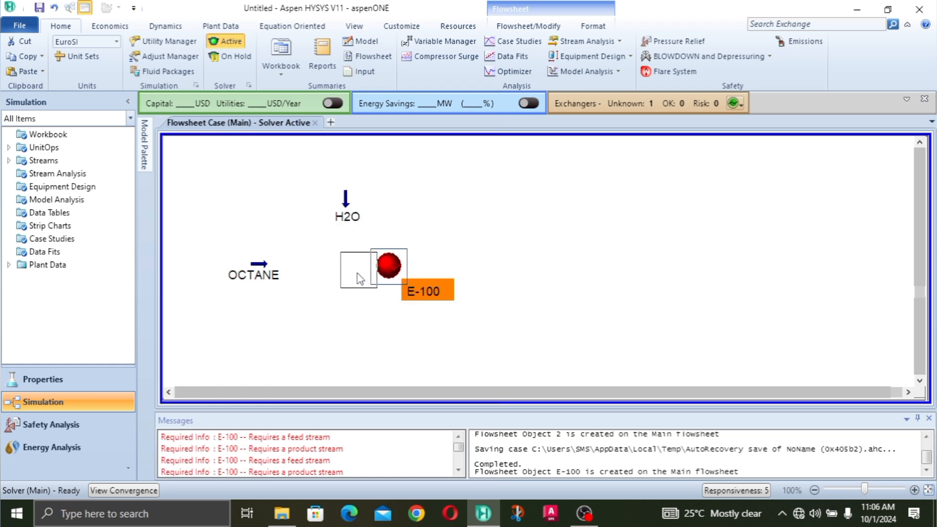
left_click_drag(360, 278, 344, 279)
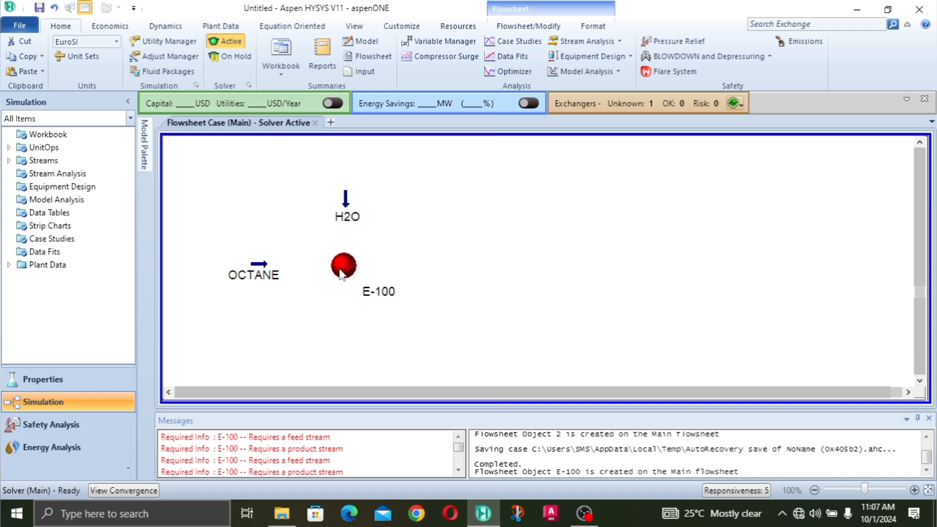
- Open the E-100 heat exchanger and connect OCTANE as the tube side inlet and H2O as the shell side inlet
left_click(143, 153)
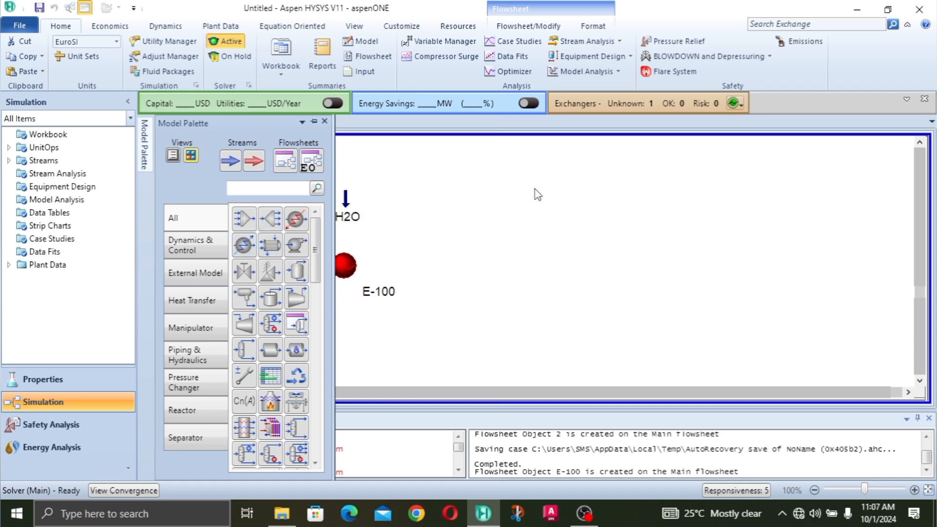
left_click(344, 269)
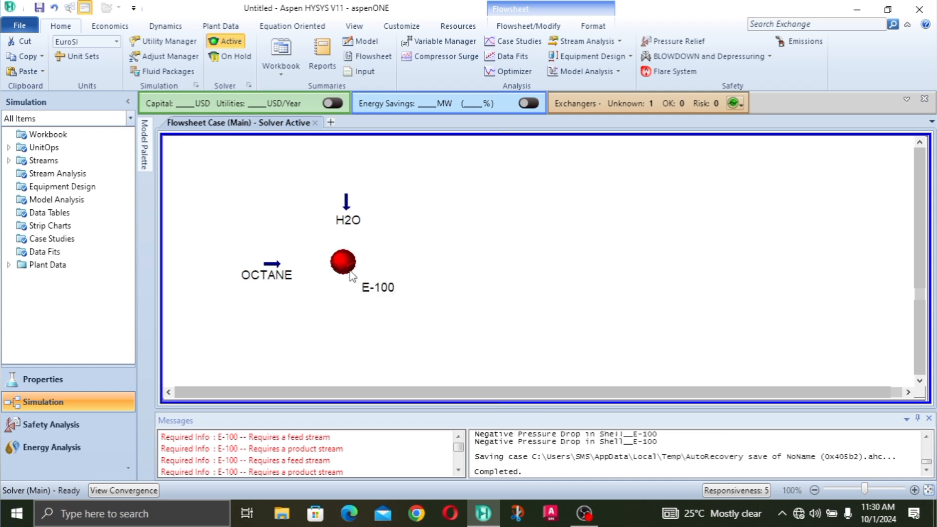
double_click(348, 267)
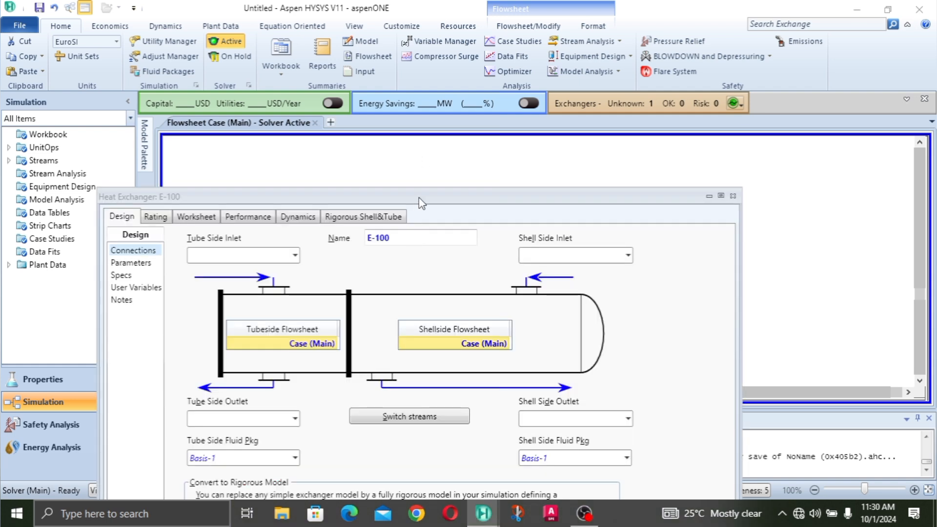
left_click_drag(435, 197, 439, 40)
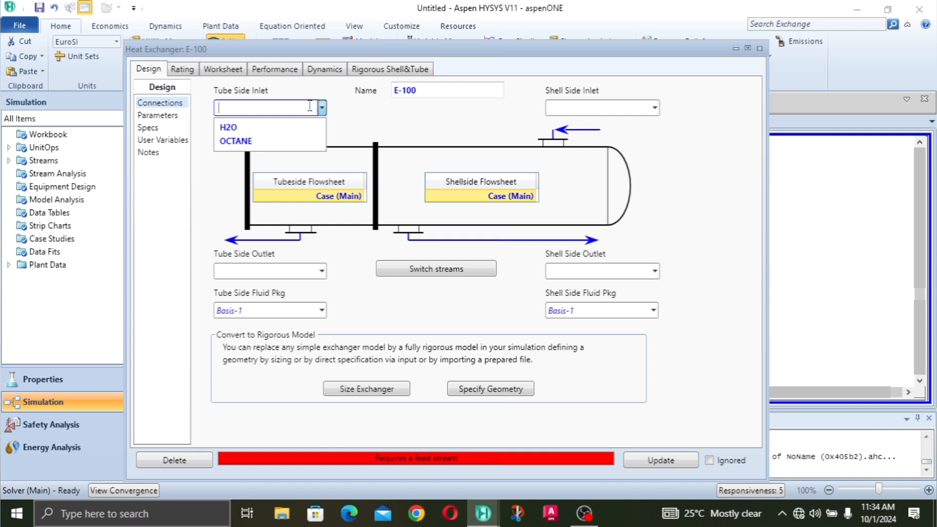
left_click(264, 141)
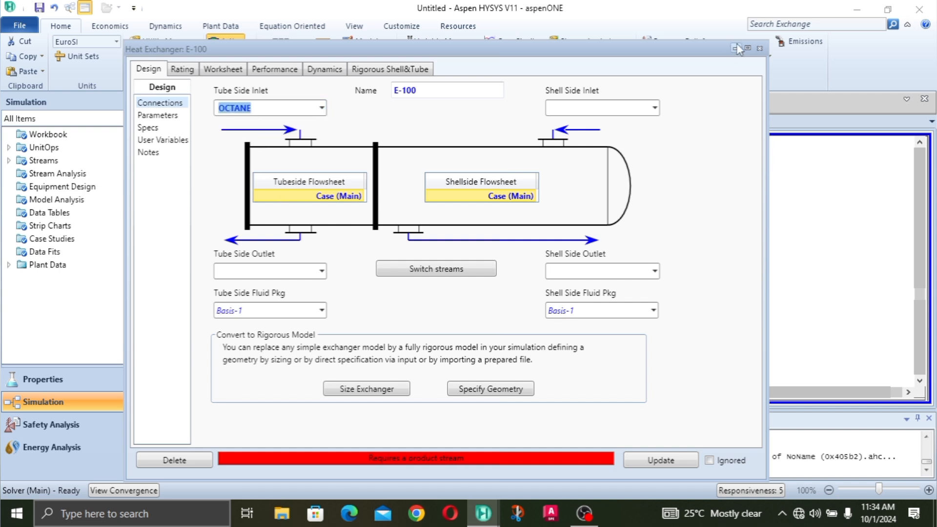
left_click(655, 109)
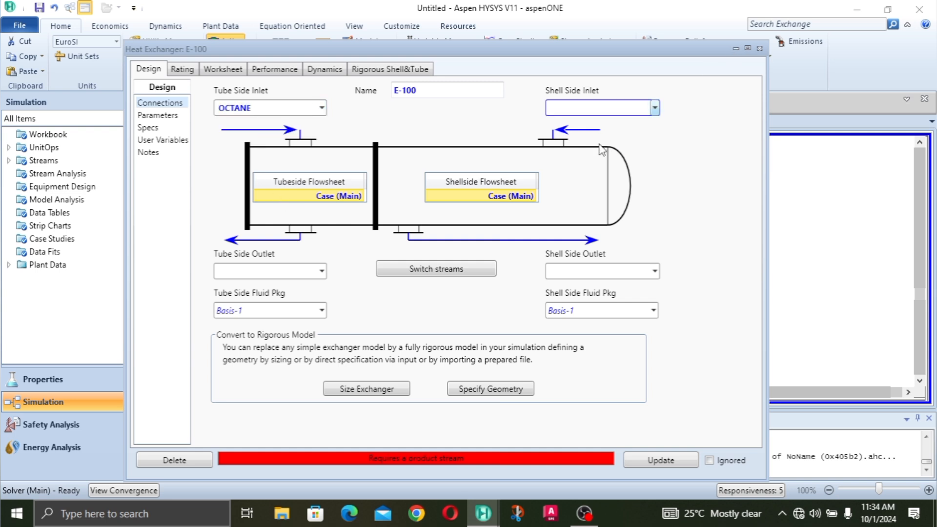
left_click(591, 128)
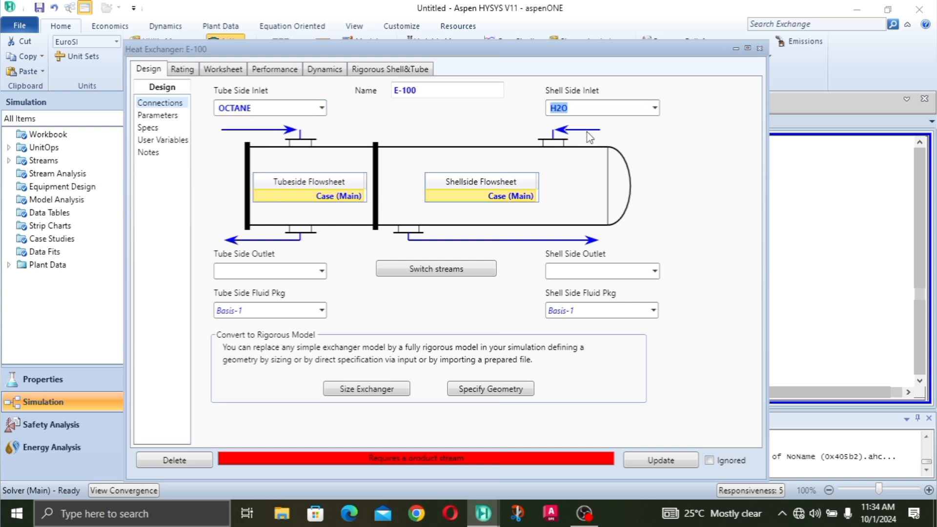
- Create the heat exchanger's outlet streams: OCTANE OUT on the tube side and H2O OUT on the shell side
left_click(251, 271)
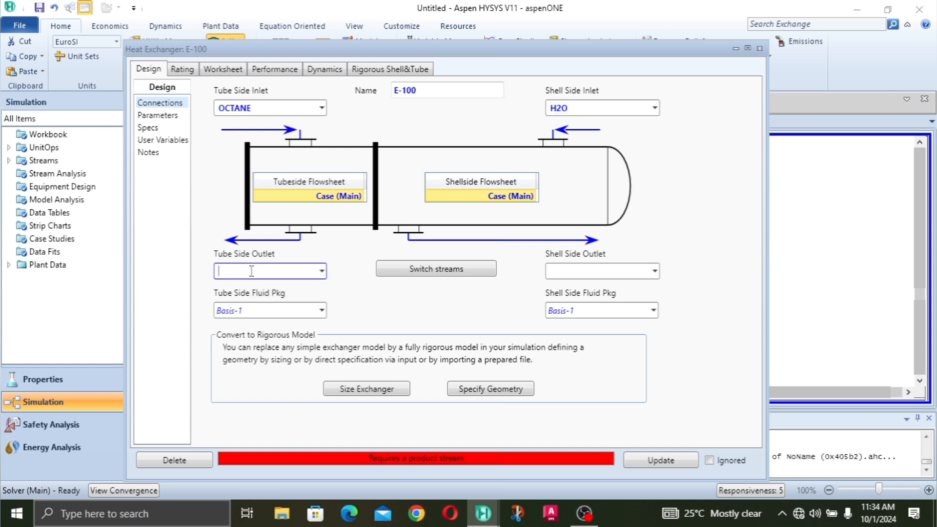
type("OCTANE OUT")
left_click(565, 271)
type("H2")
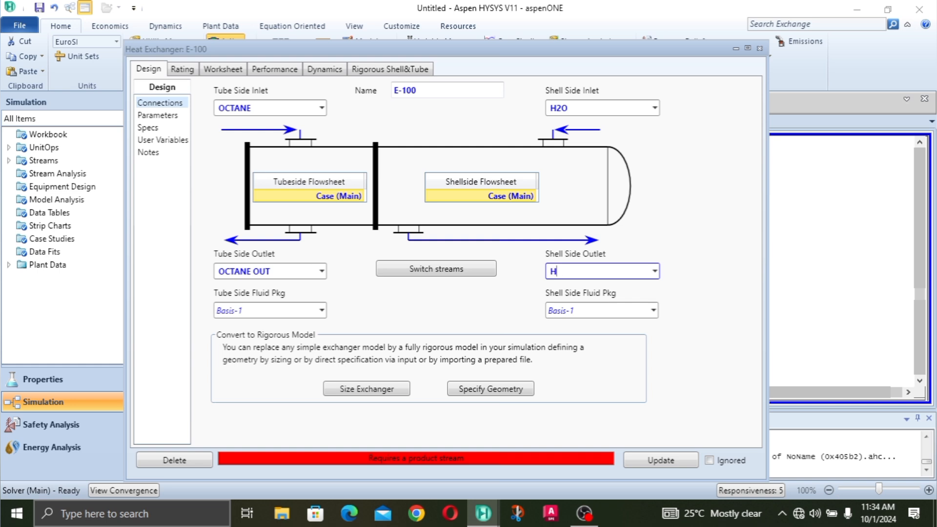
type("O OUT")
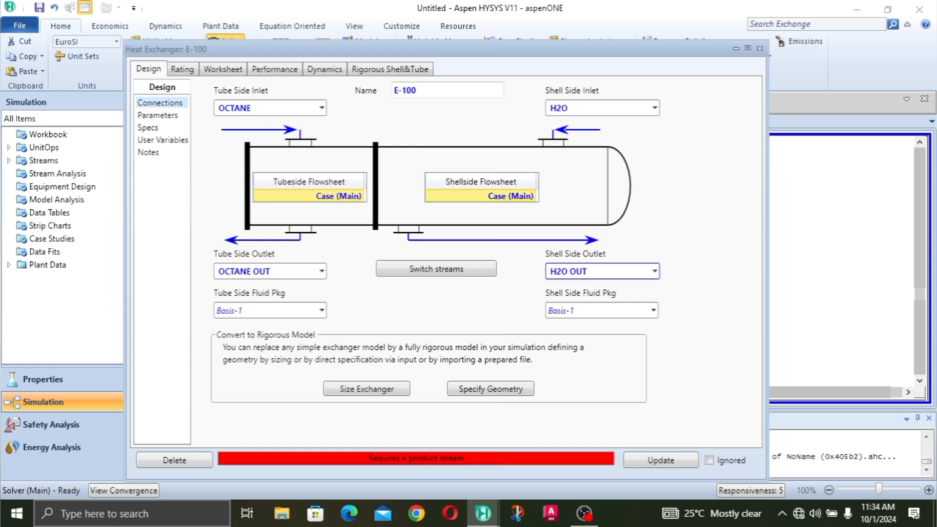
key("Return")
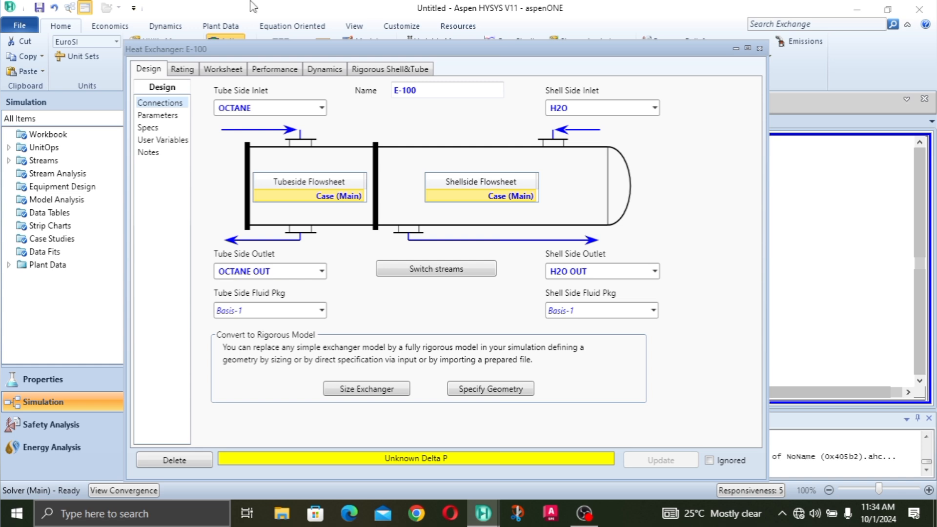
- Examine the heat exchanger's worksheet conditions, comparing the inlet streams with the unspecified vapour, temperature and pressure of both outlets
left_click(213, 73)
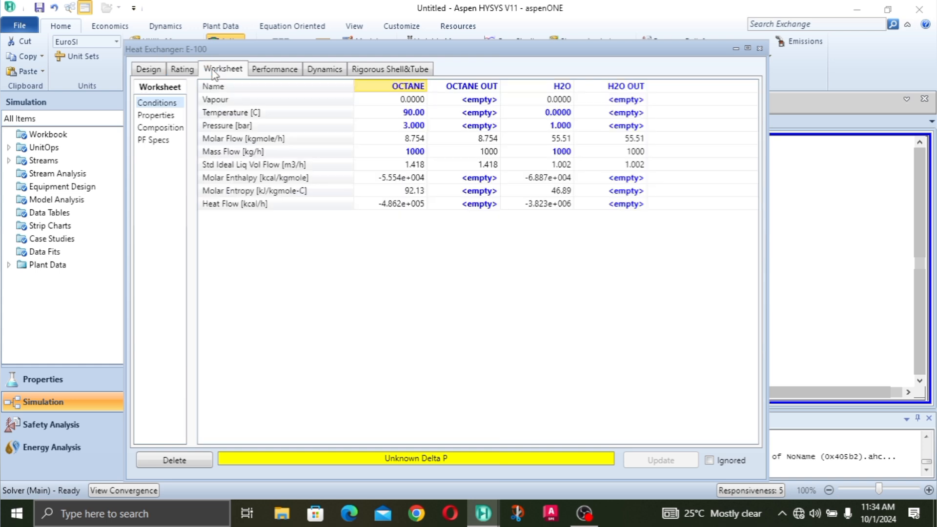
left_click(477, 128)
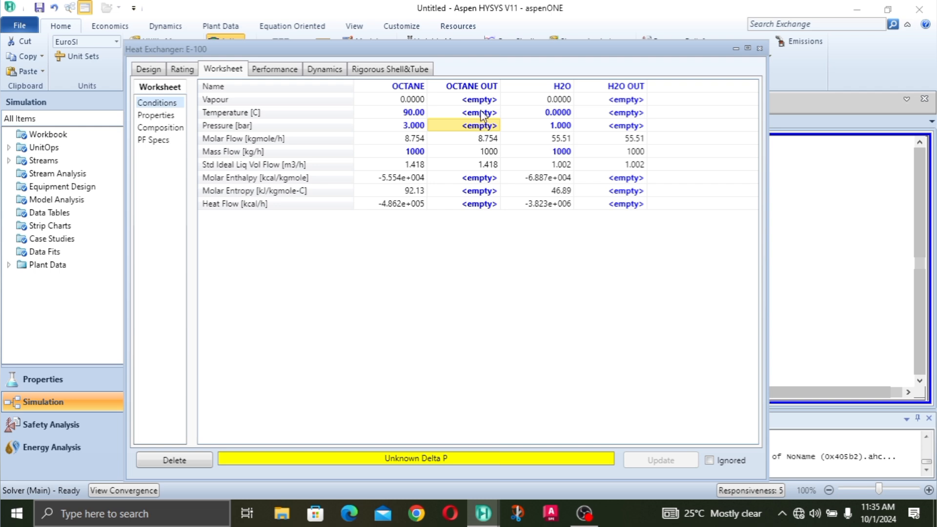
left_click(396, 181)
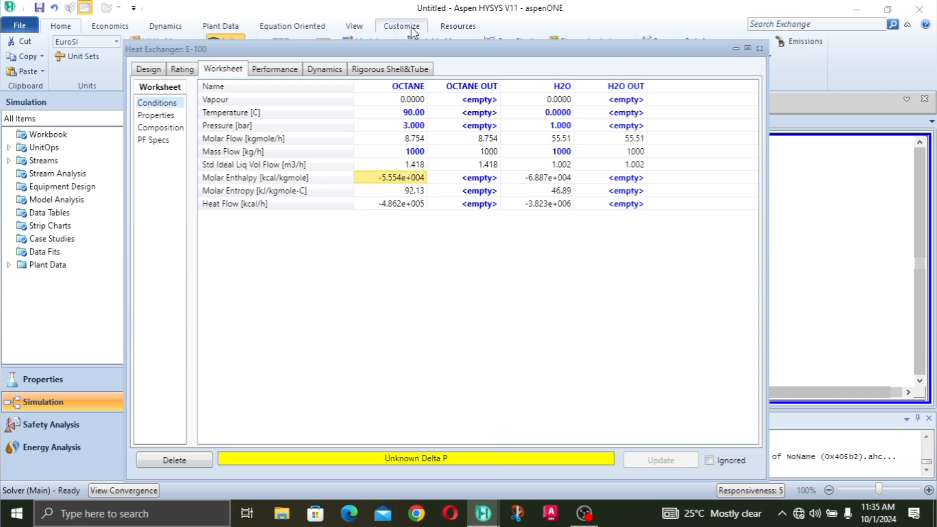
left_click(415, 88)
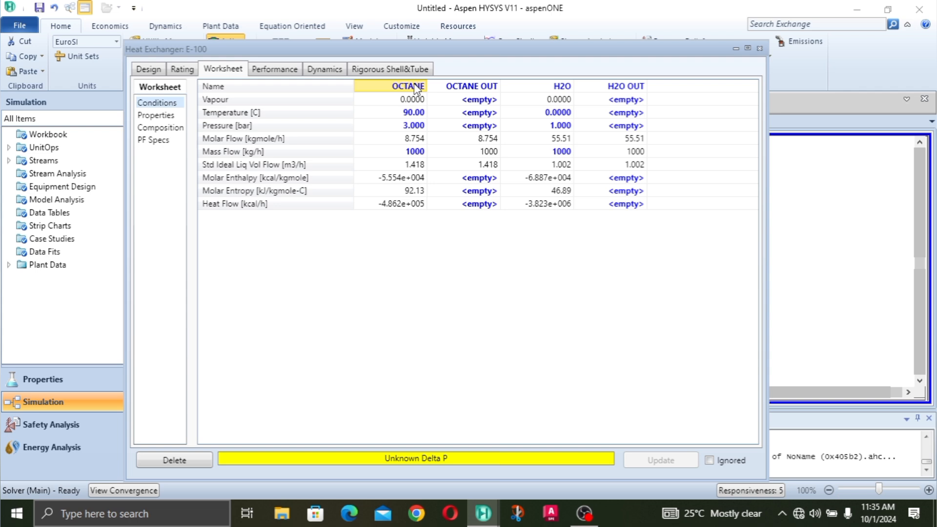
left_click(472, 91)
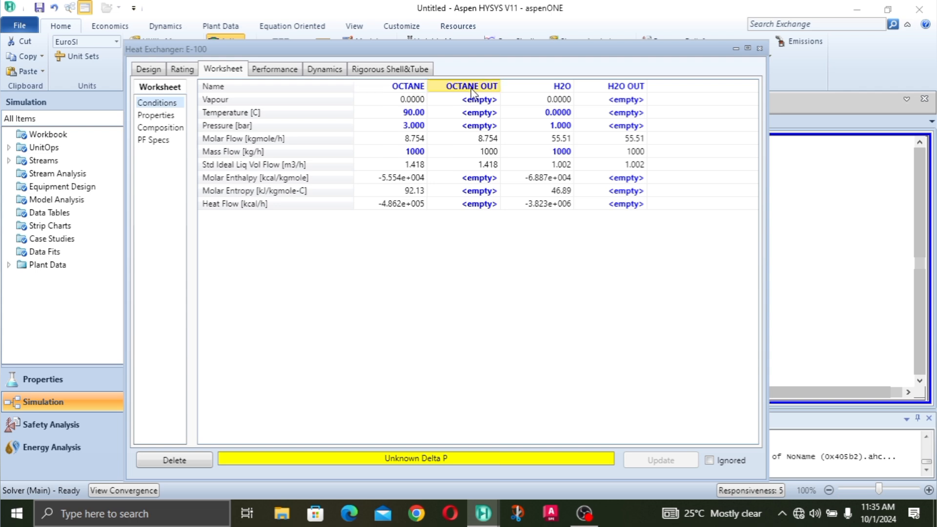
left_click(562, 89)
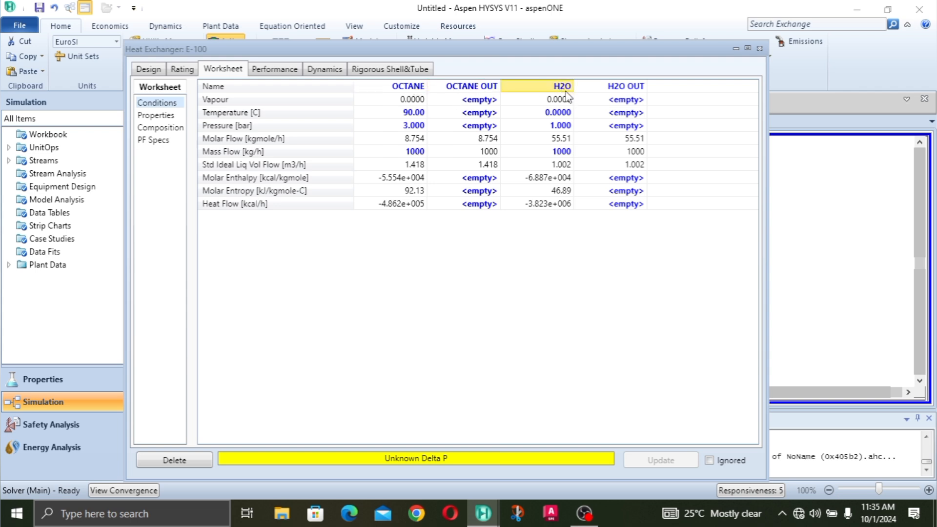
left_click(631, 91)
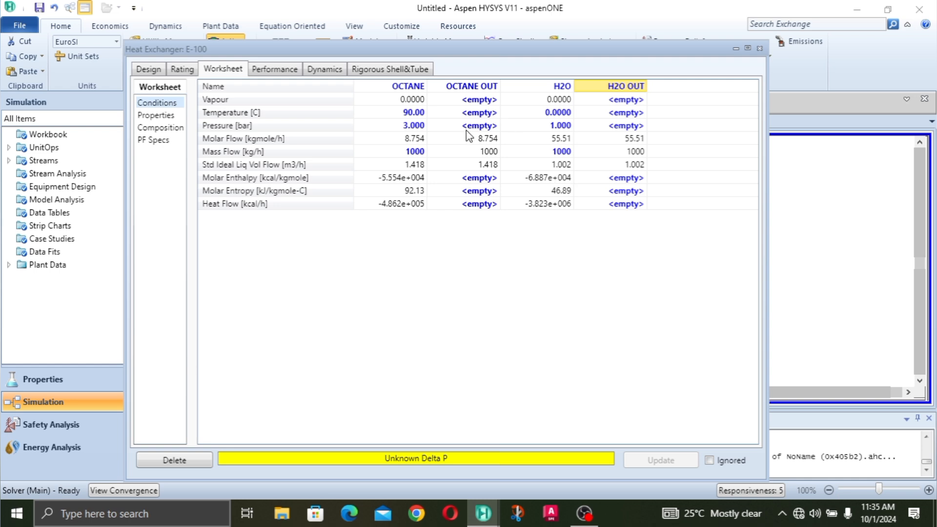
left_click(474, 88)
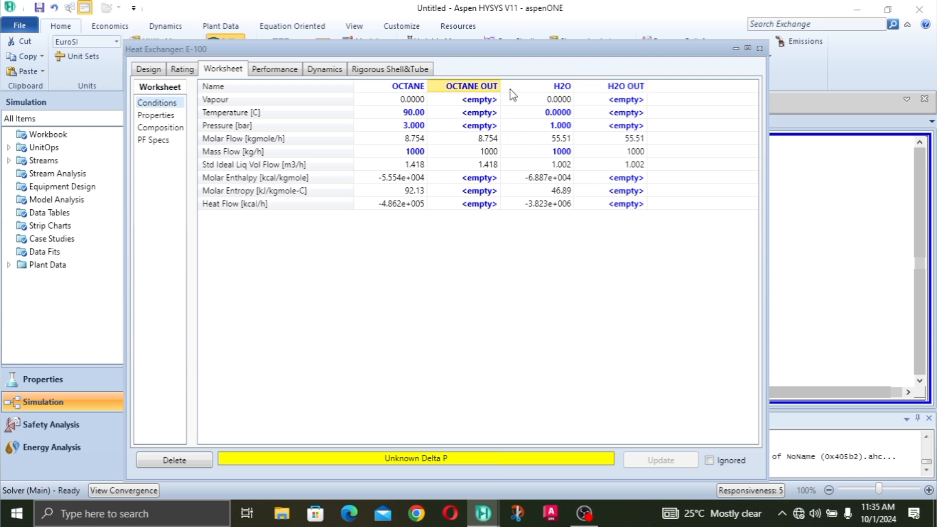
left_click(628, 100)
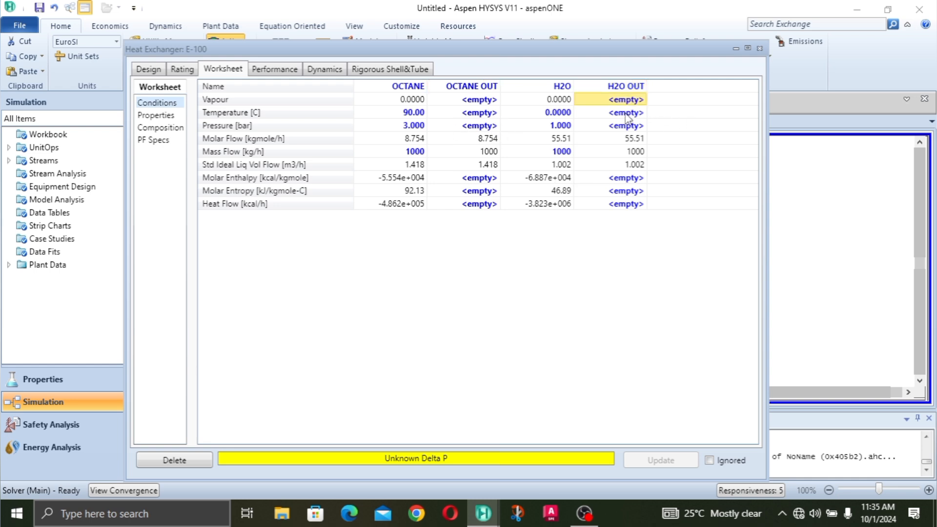
left_click(629, 114)
left_click(632, 126)
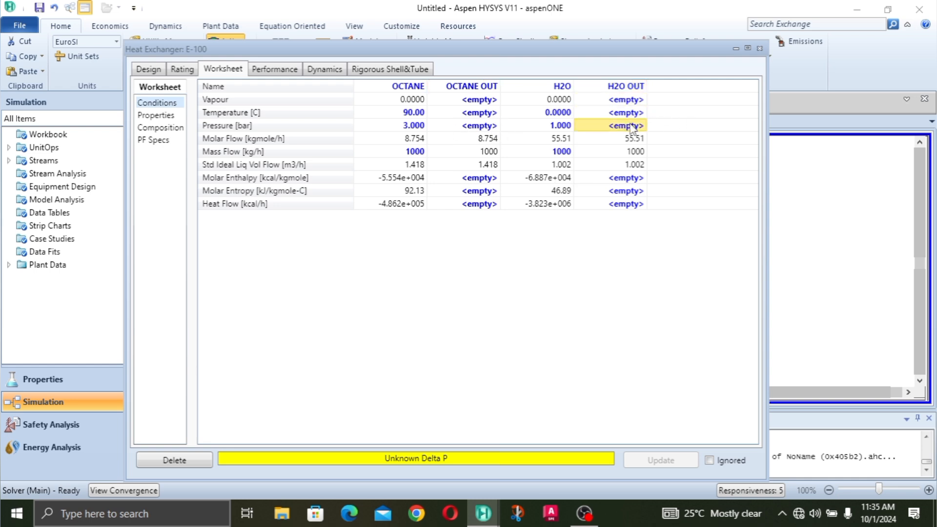
left_click(482, 101)
left_click(486, 124)
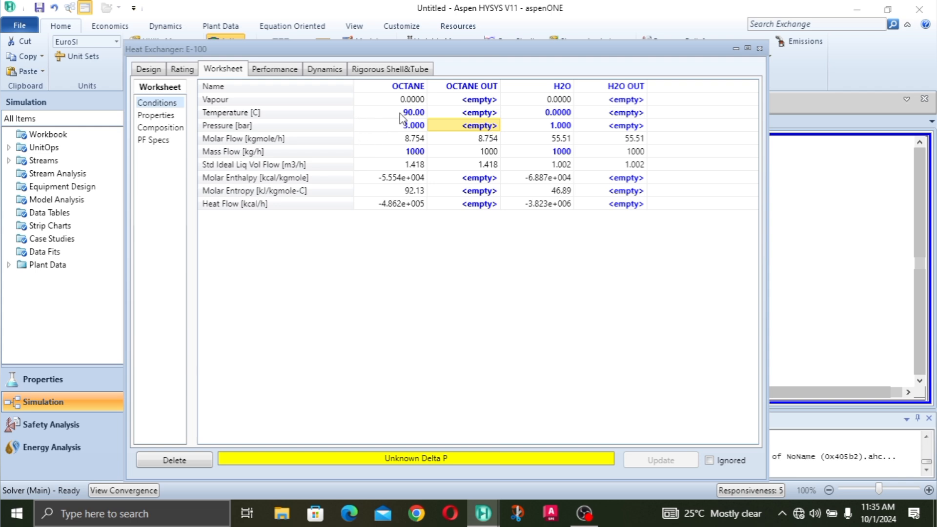
left_click(422, 117)
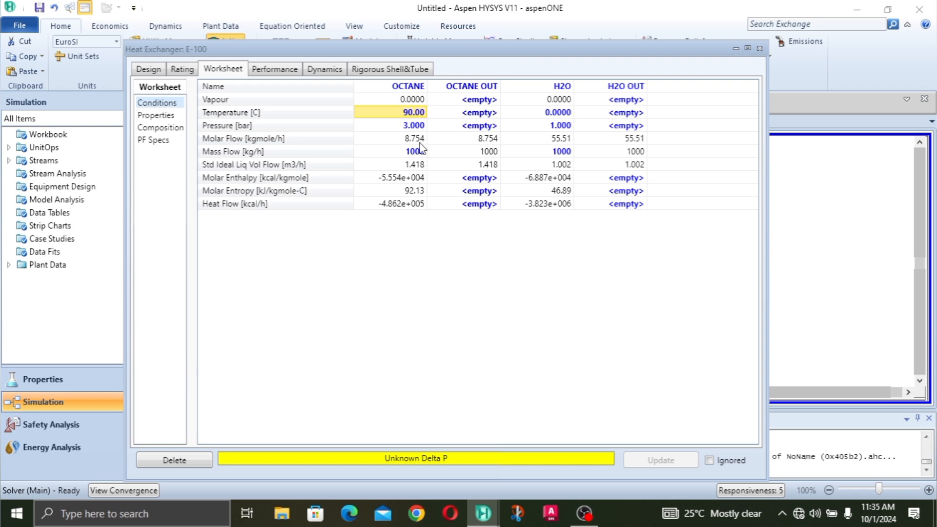
mouse_move(420, 145)
left_click(482, 127)
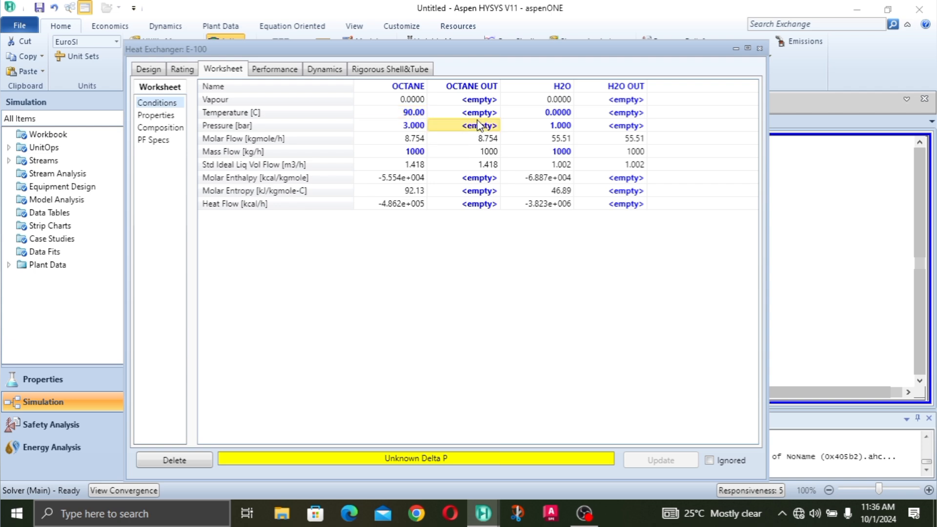
left_click(414, 113)
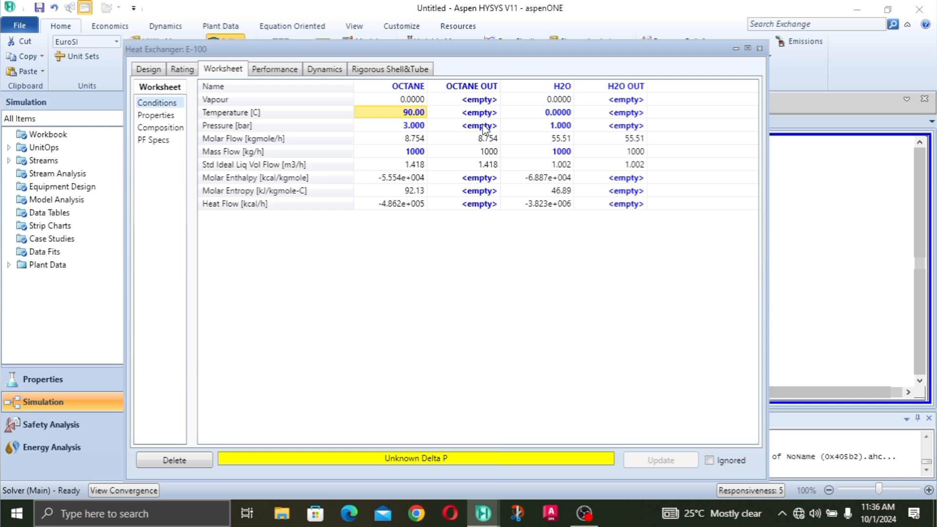
- Set the OCTANE OUT stream's pressure to 2 bar in the heat exchanger's worksheet
left_click(483, 127)
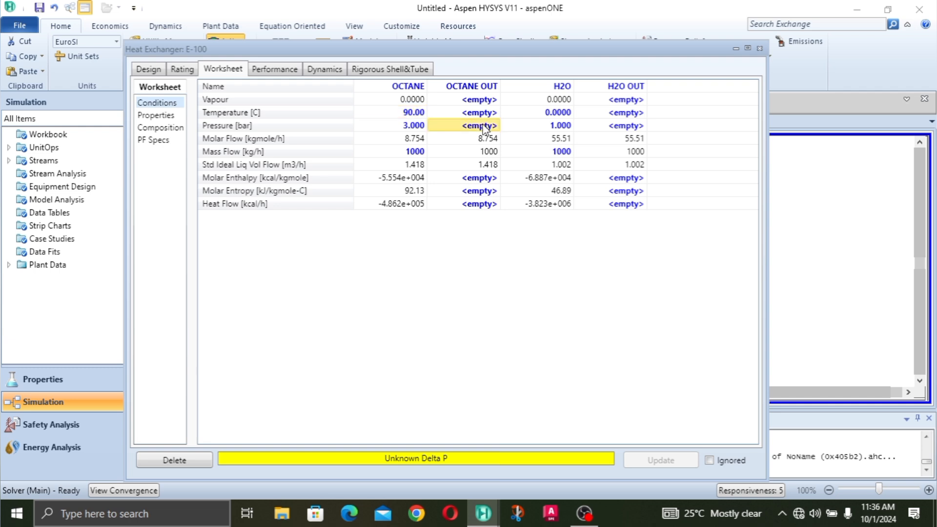
left_click(483, 128)
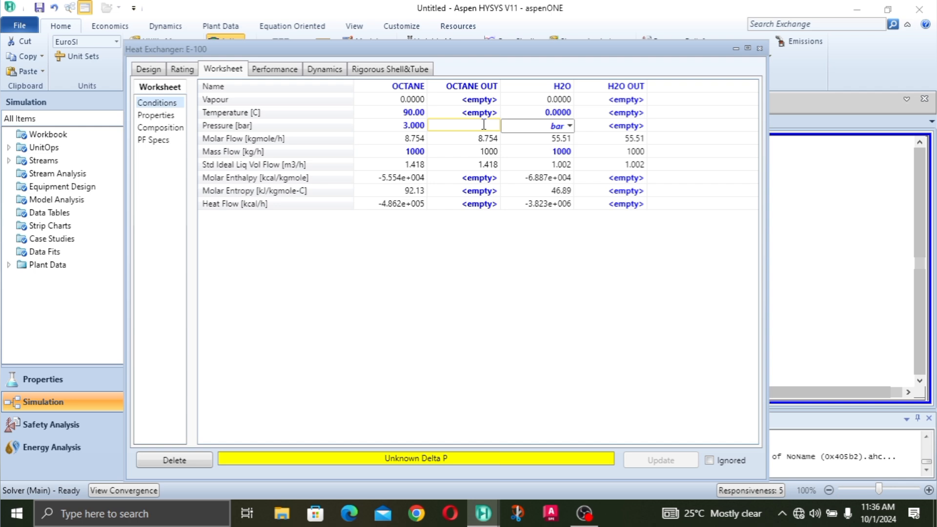
left_click(482, 146)
left_click(481, 141)
mouse_move(405, 132)
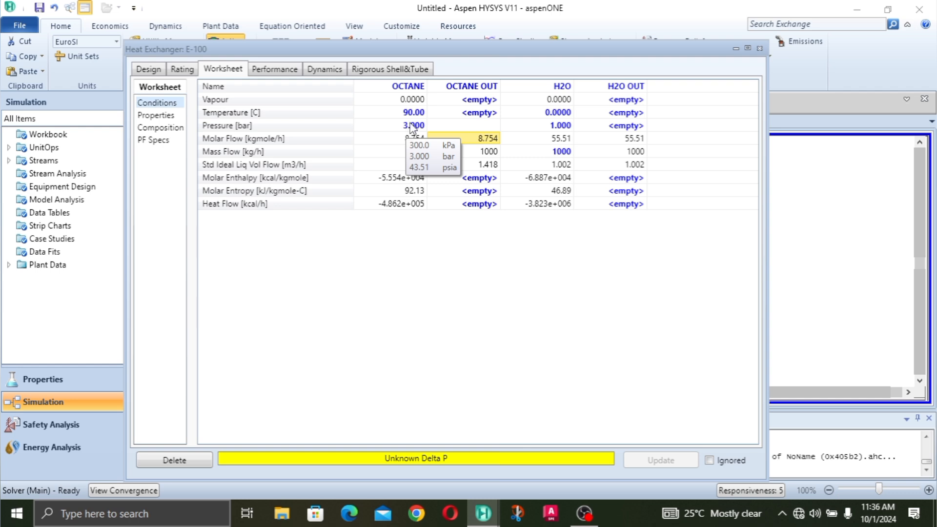
left_click(481, 127)
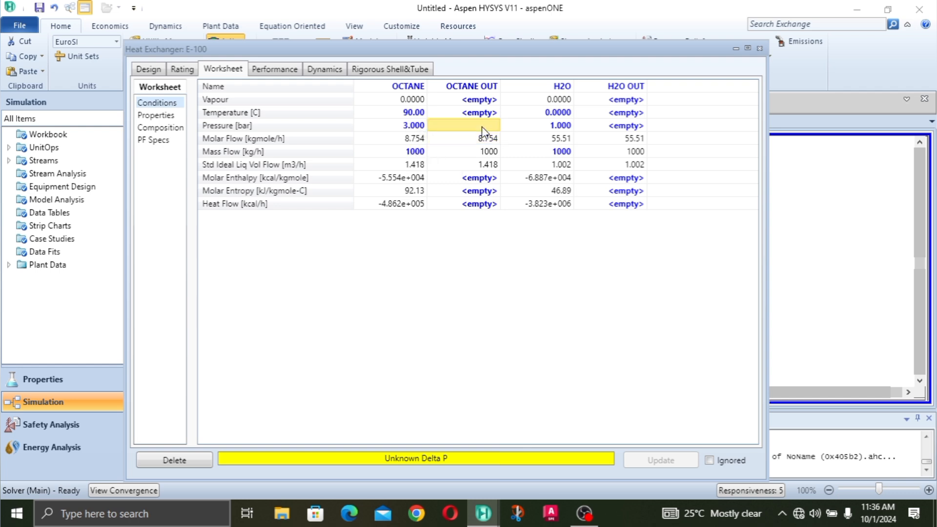
type("2")
key("Return")
- Set the H2O OUT stream's pressure to 2 bar in the heat exchanger's worksheet
left_click(627, 128)
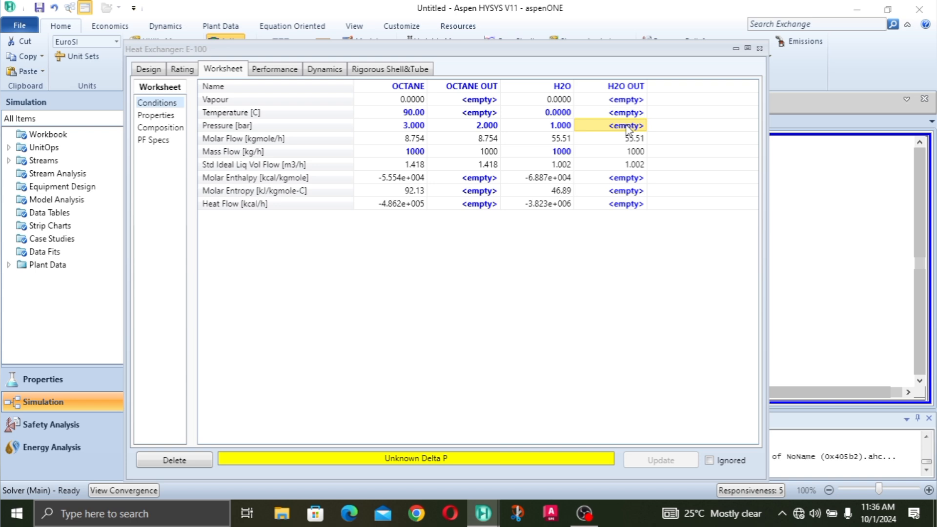
type("2")
key("Return")
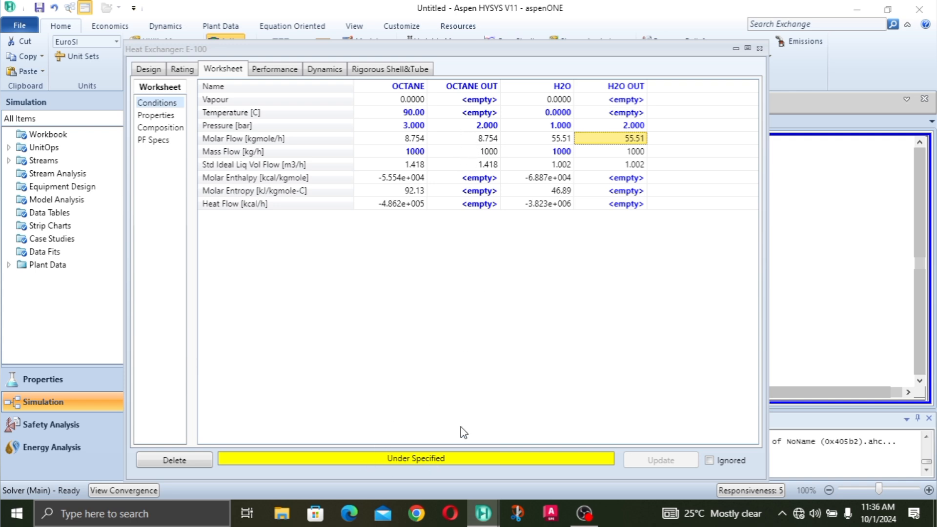
- Check the temperature and mass flow entries of the OCTANE OUT and H2O OUT streams for missing specifications
left_click(620, 115)
left_click(483, 151)
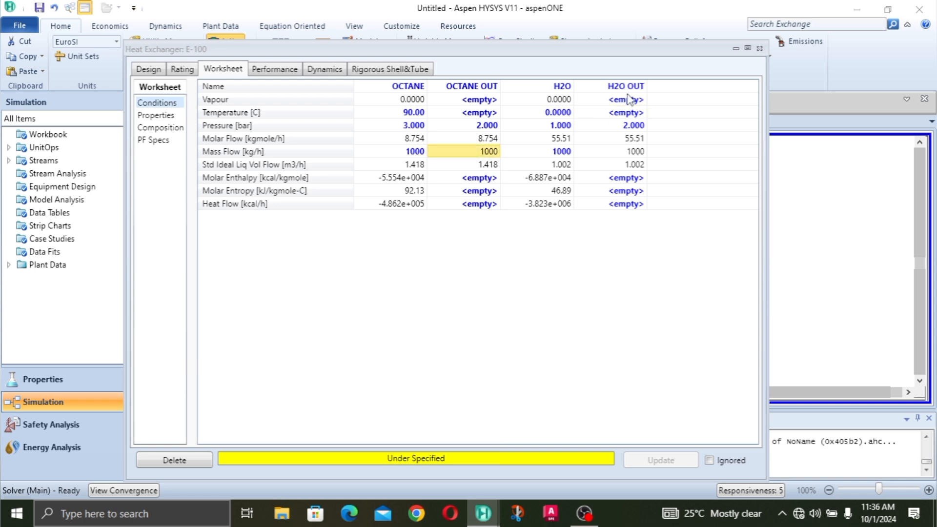
left_click(481, 113)
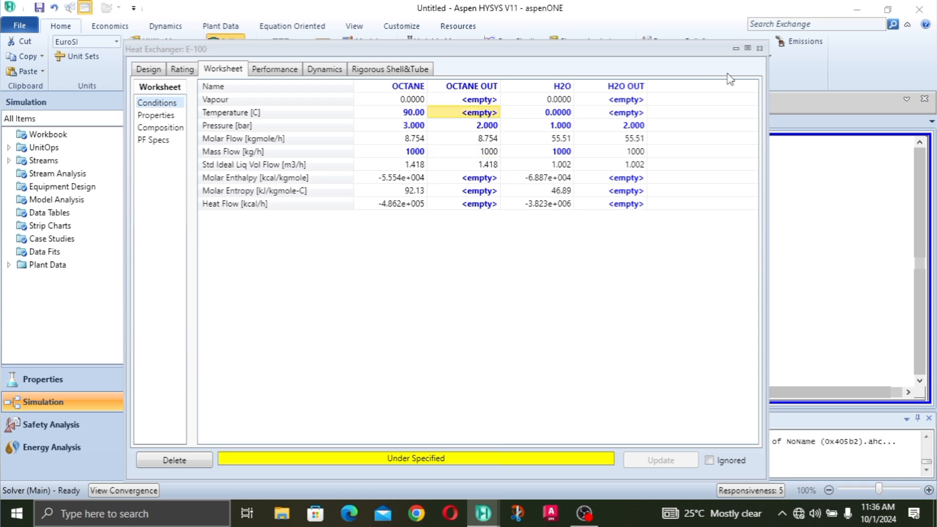
left_click(635, 113)
left_click(635, 152)
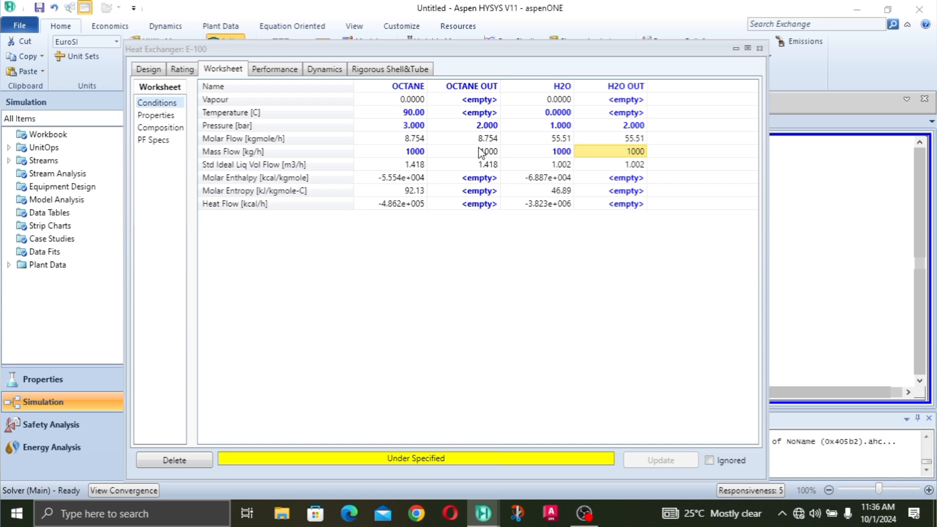
mouse_move(480, 152)
left_click(487, 114)
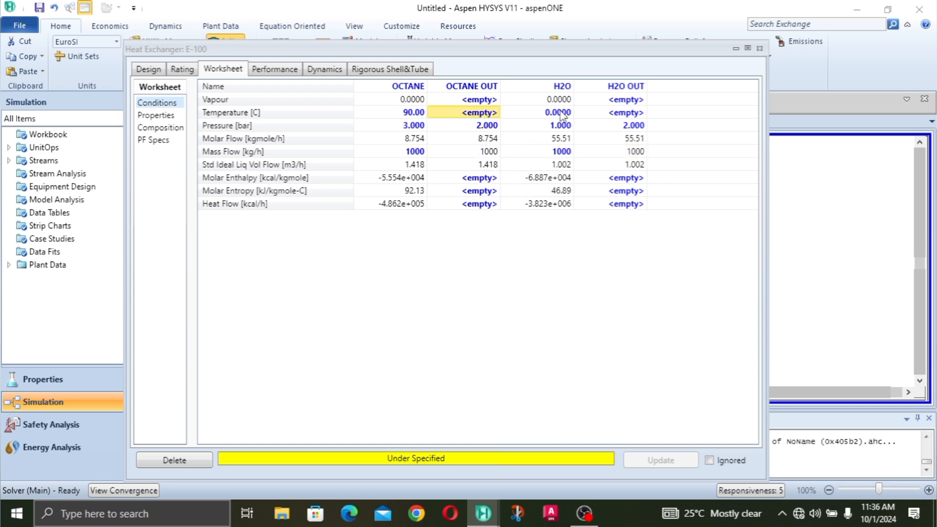
- Set the OCTANE OUT stream's temperature to 60 °C and check the H2O OUT stream's temperature and mass flow
left_click(618, 114)
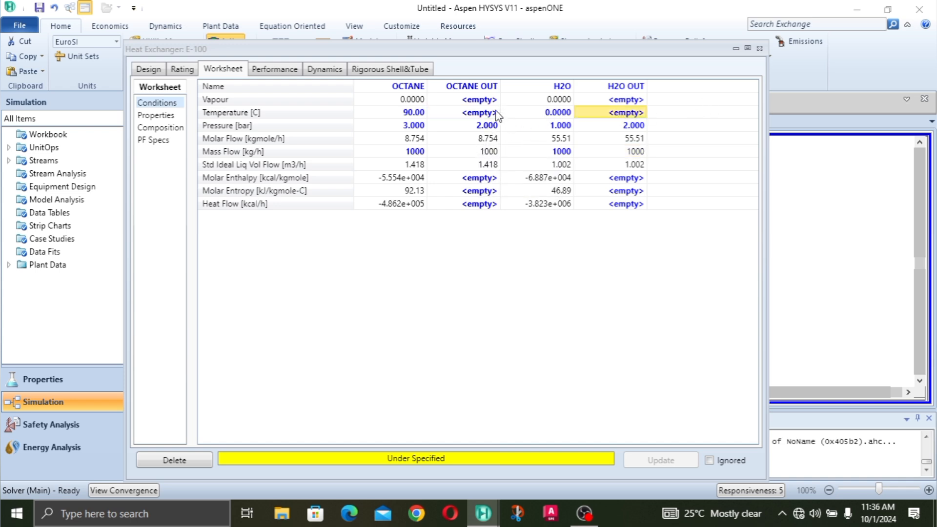
left_click(484, 116)
left_click(479, 140)
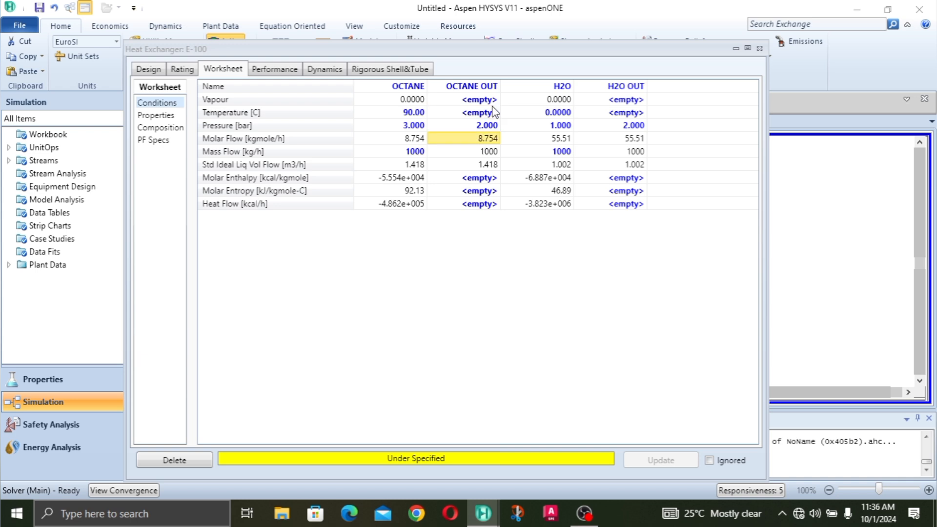
left_click(616, 116)
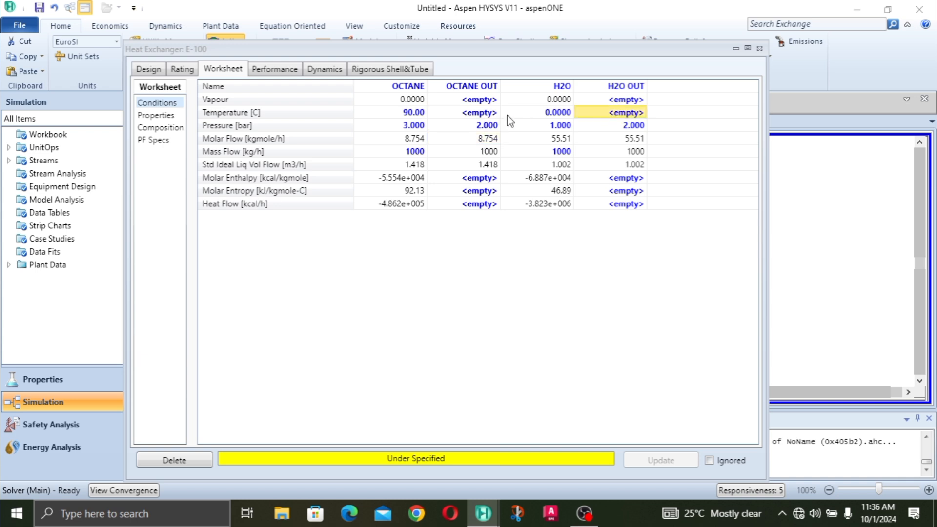
left_click(491, 116)
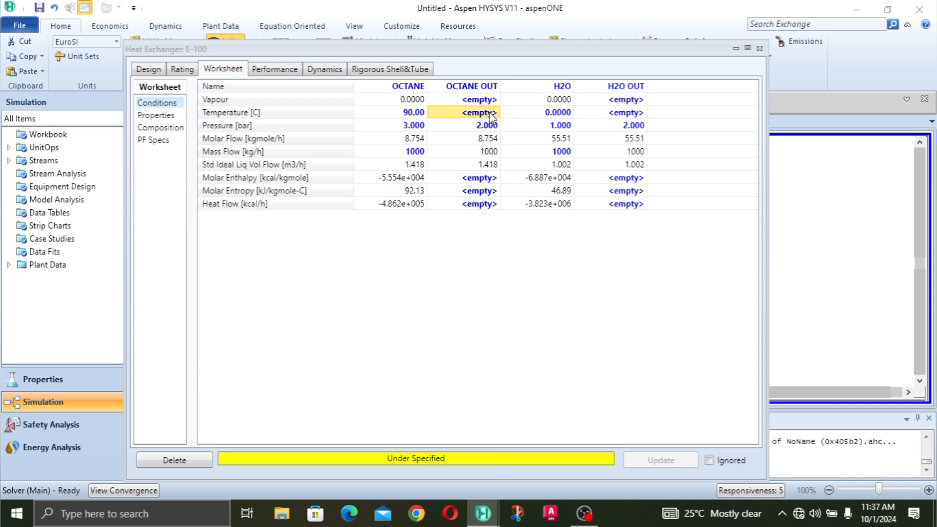
type("60")
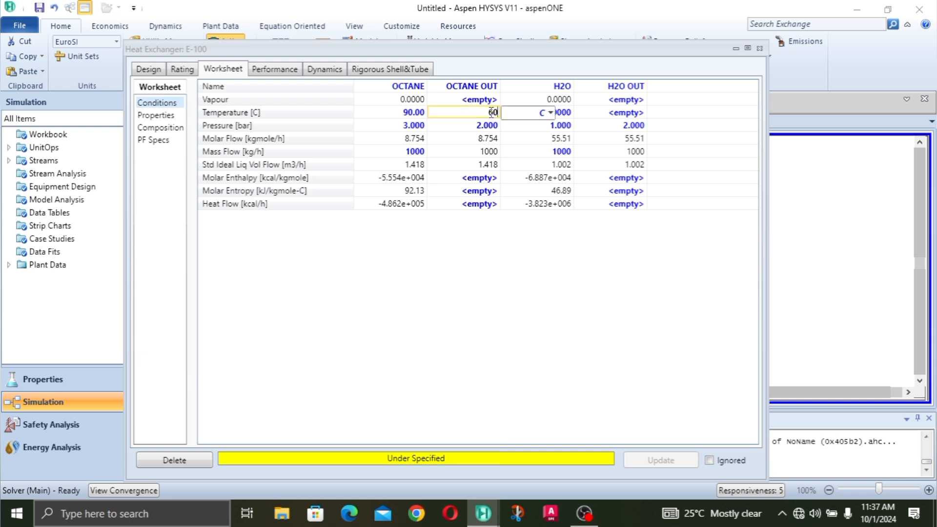
key("Return")
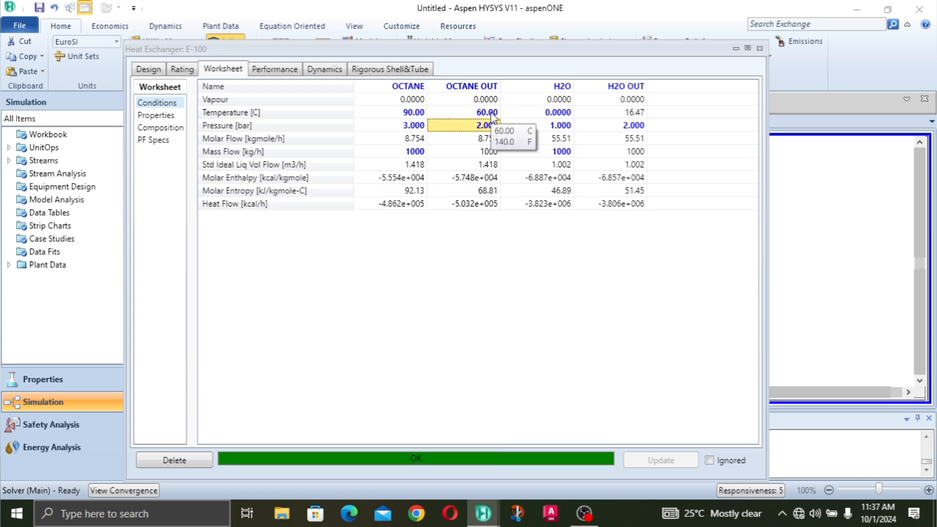
left_click(636, 113)
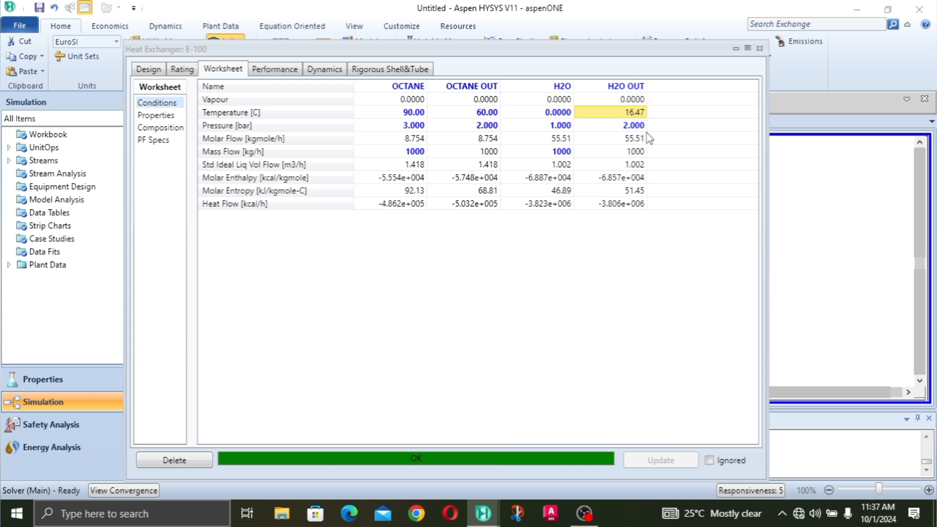
left_click(640, 153)
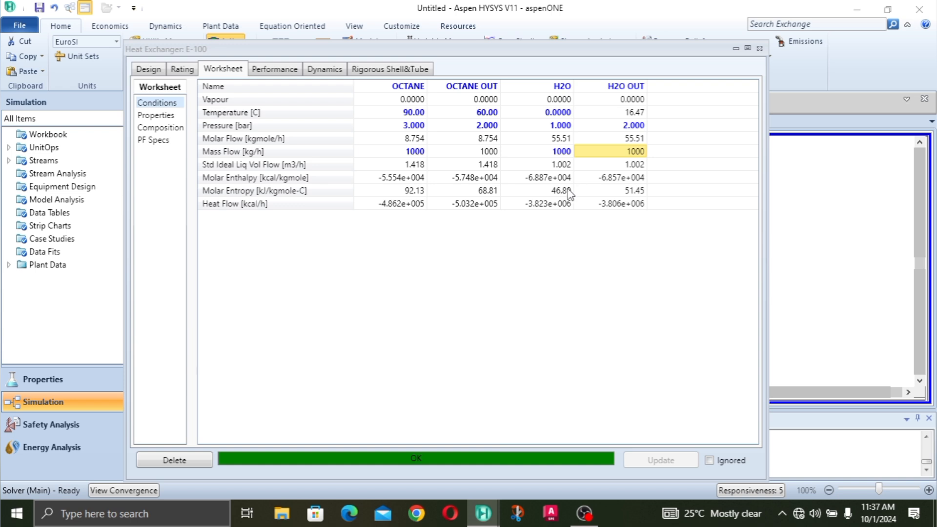
- Set the OCTANE OUT stream's temperature to 40 °C in the heat exchanger's worksheet
mouse_move(569, 192)
left_click(492, 113)
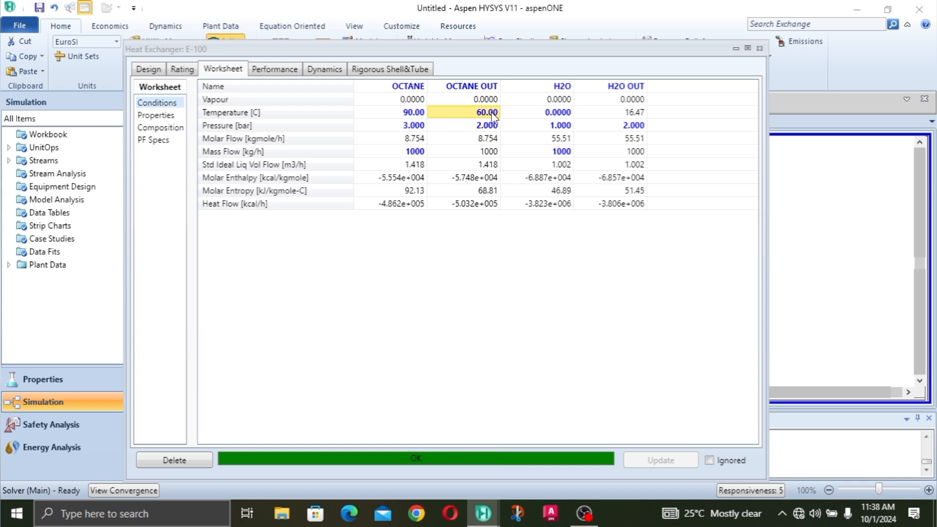
type("40")
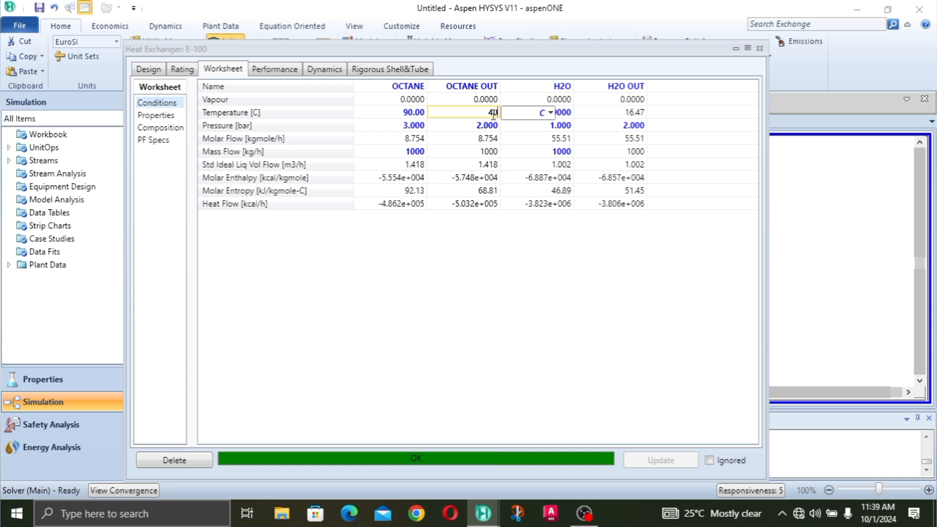
key("Return")
key("Return")
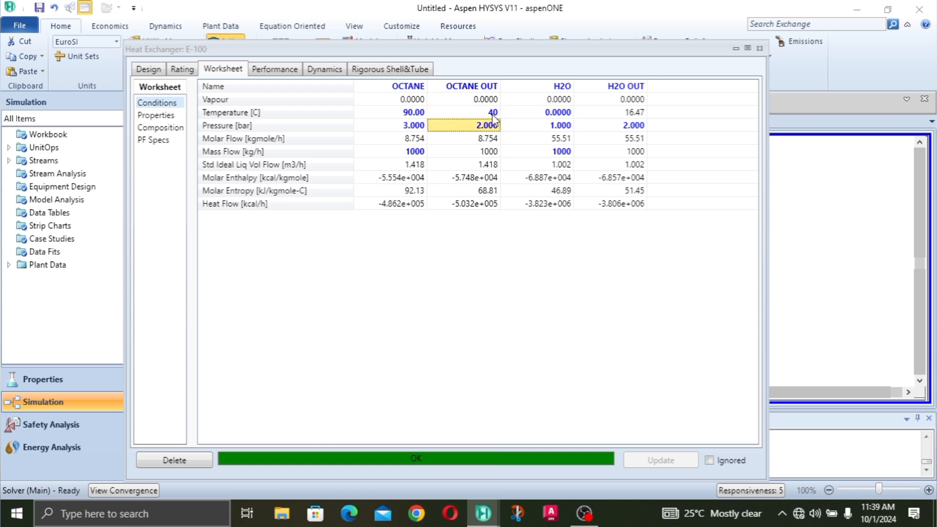
left_click(634, 139)
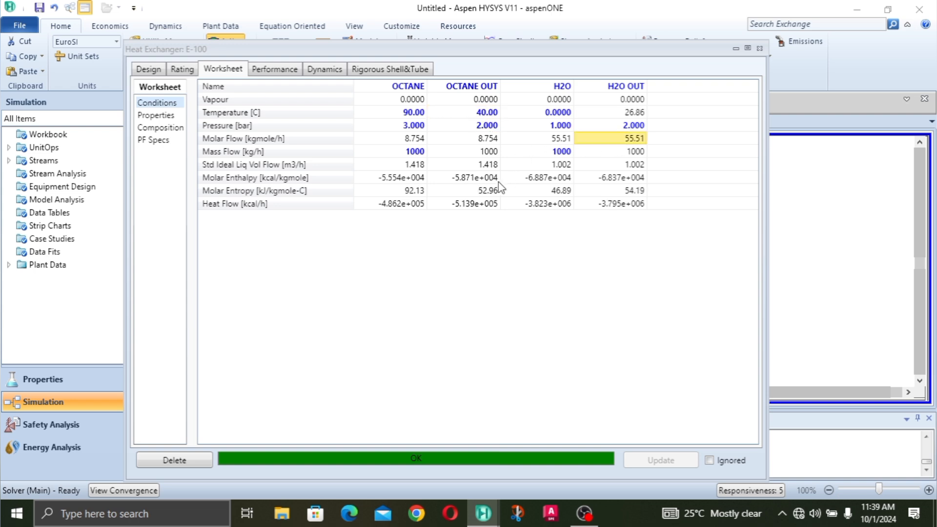
- Compare the OCTANE OUT and H2O OUT temperatures, and check the H2O OUT mass flow and the H2O inlet's molar enthalpy
mouse_move(499, 182)
left_click(641, 116)
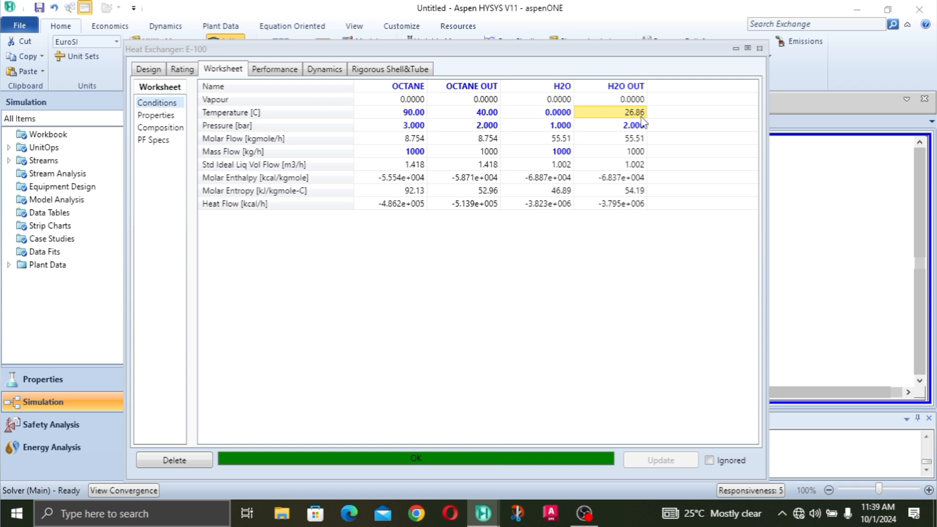
left_click(635, 152)
left_click(494, 116)
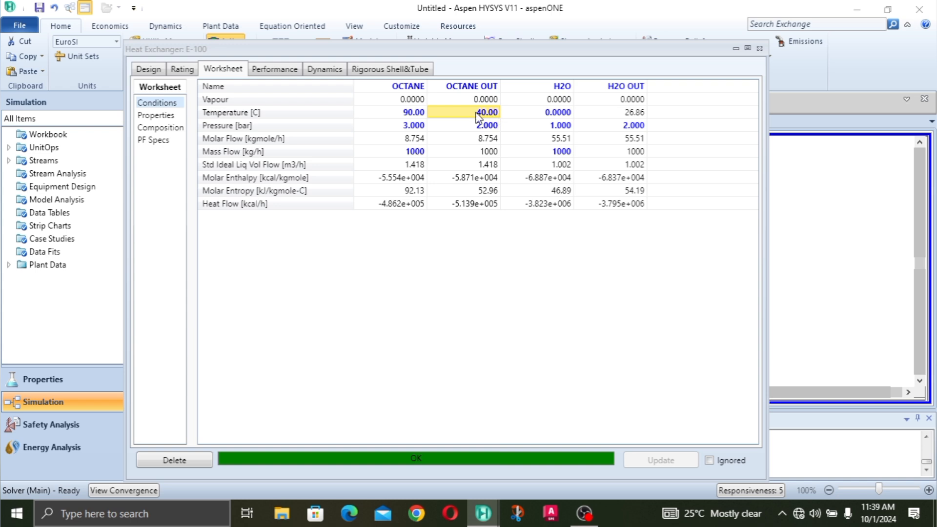
left_click(631, 115)
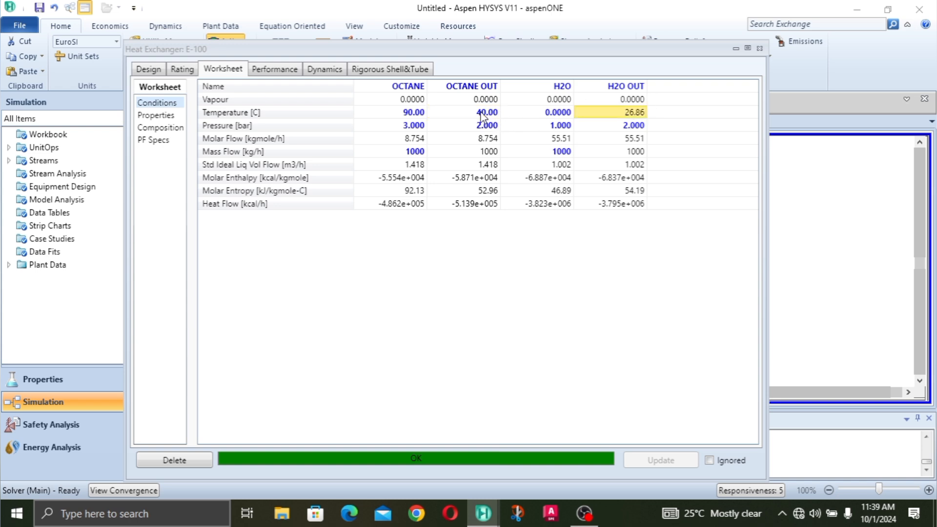
left_click(484, 117)
left_click(630, 116)
left_click(559, 179)
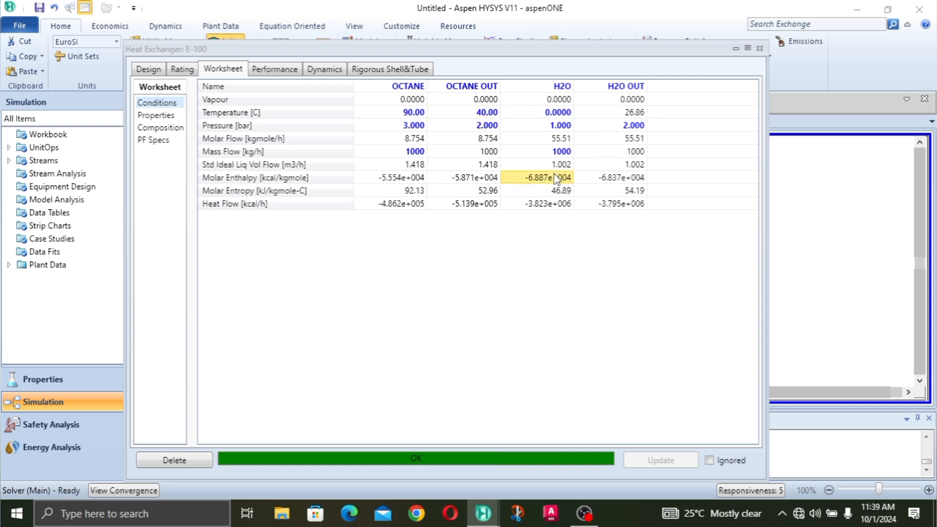
- Set the OCTANE OUT stream's temperature to 30 °C and check the H2O OUT stream's temperature and molar entropy
left_click(483, 114)
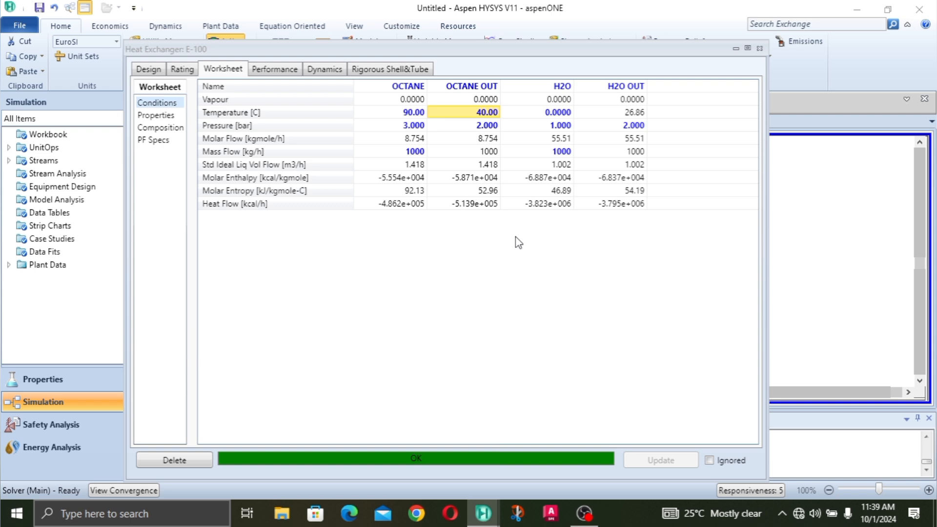
type("30")
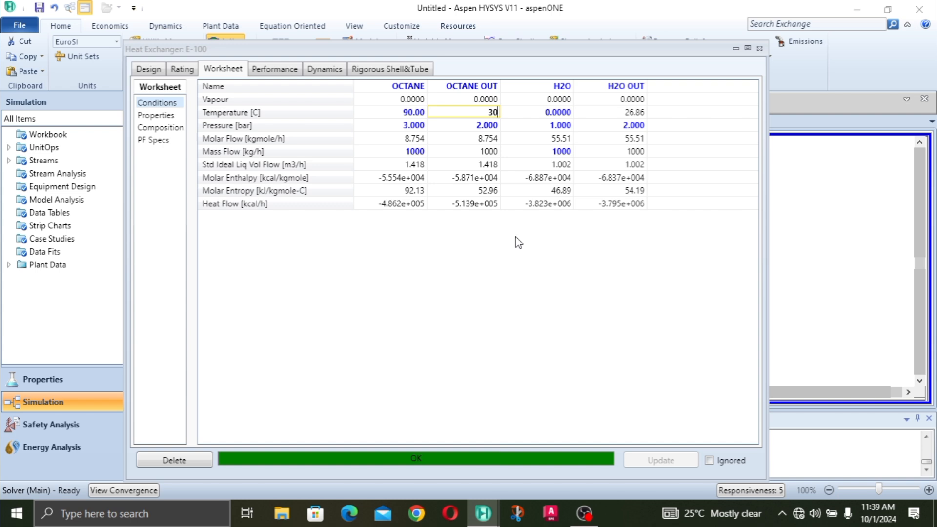
key("Return")
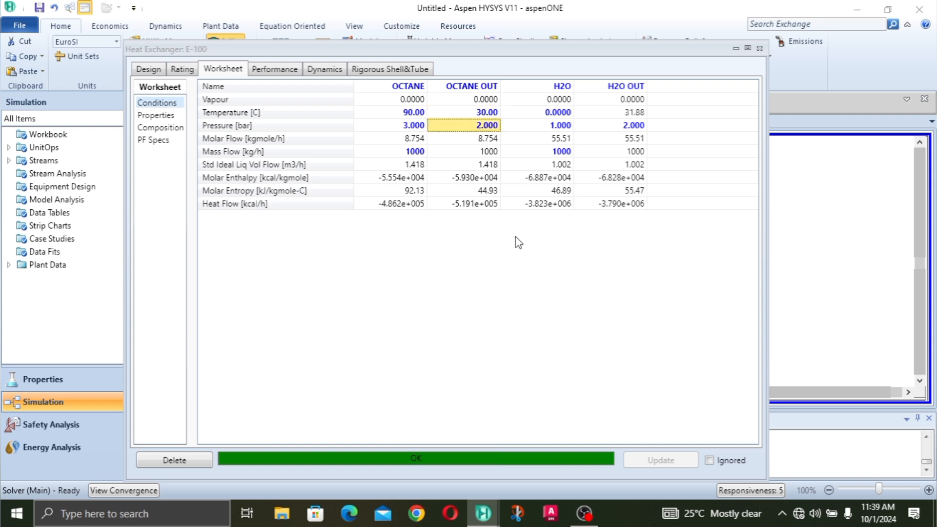
left_click(644, 114)
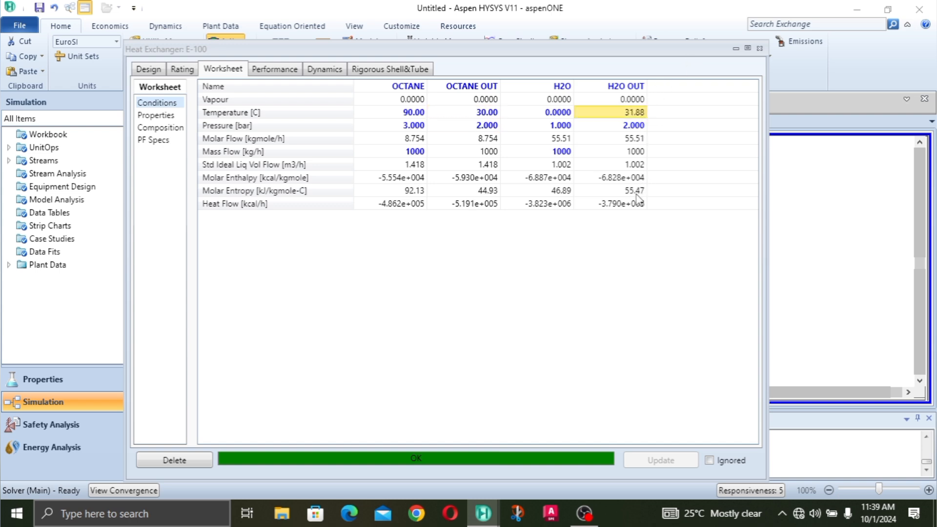
left_click(636, 191)
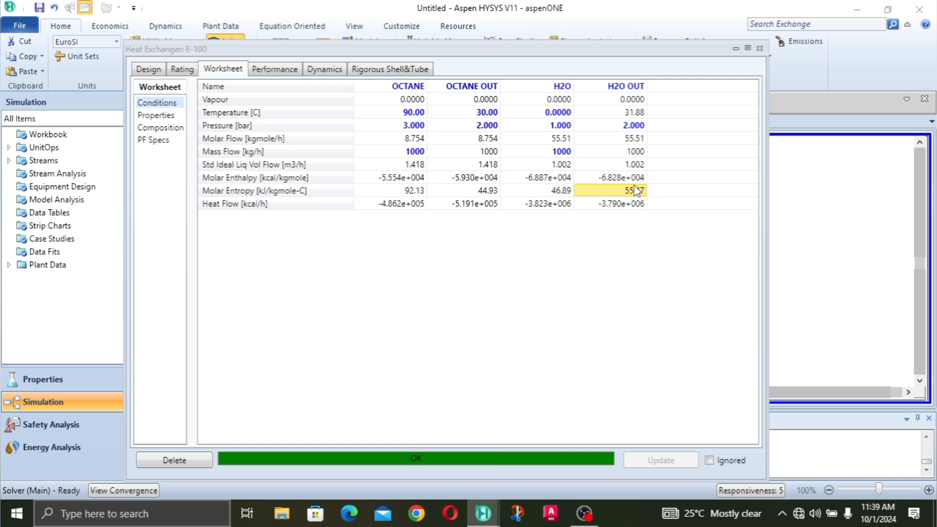
- Set the OCTANE OUT stream's temperature to 20 °C in the heat exchanger's worksheet
mouse_move(636, 191)
left_click(491, 117)
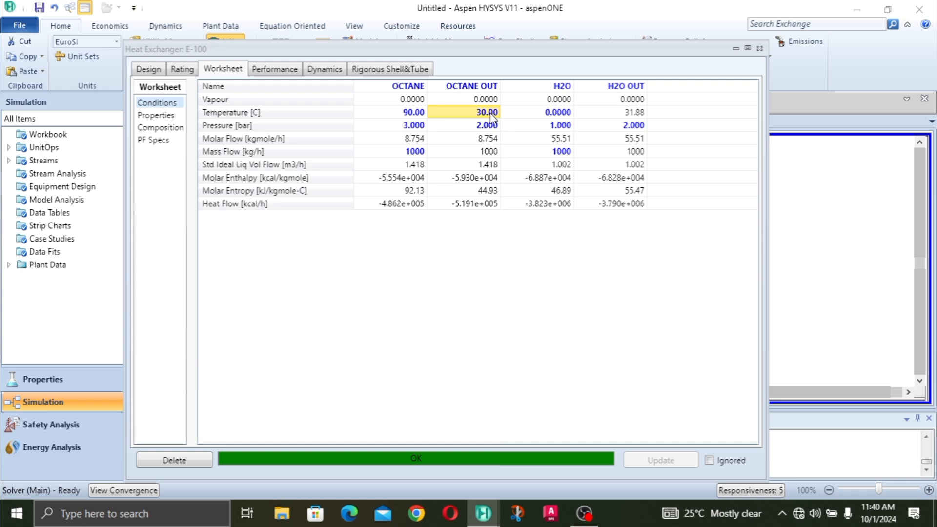
left_click(490, 117)
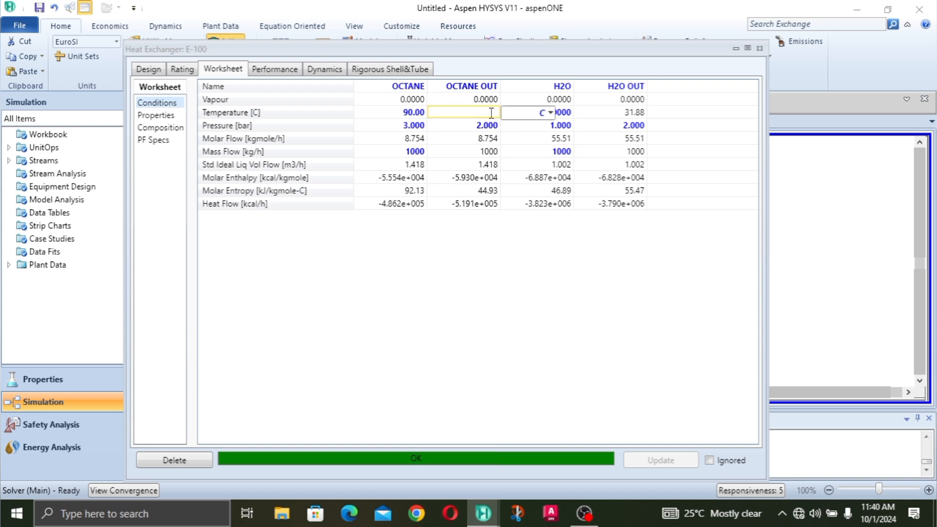
type("20")
key("Return")
left_click(582, 191)
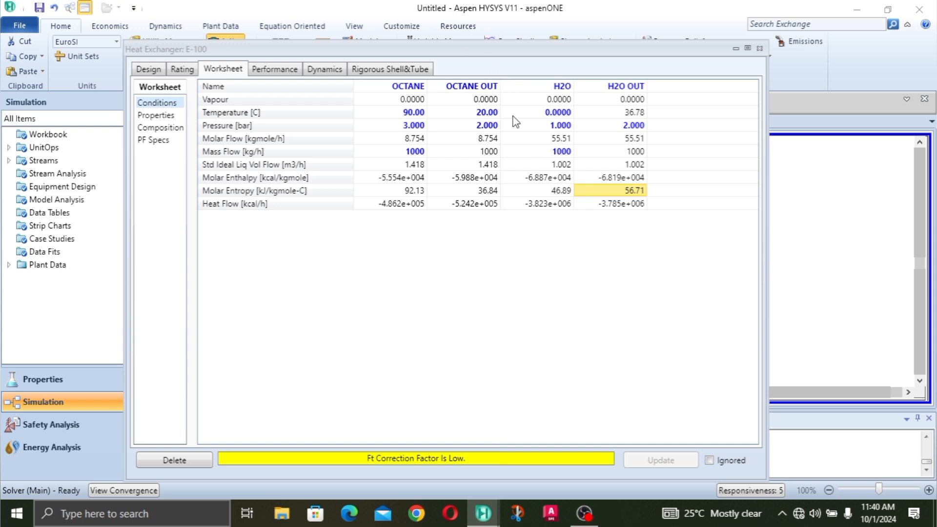
- Examine the H2O OUT temperature and mass flow, and the molar and standard ideal liquid volume flows of both outlet streams
left_click(640, 113)
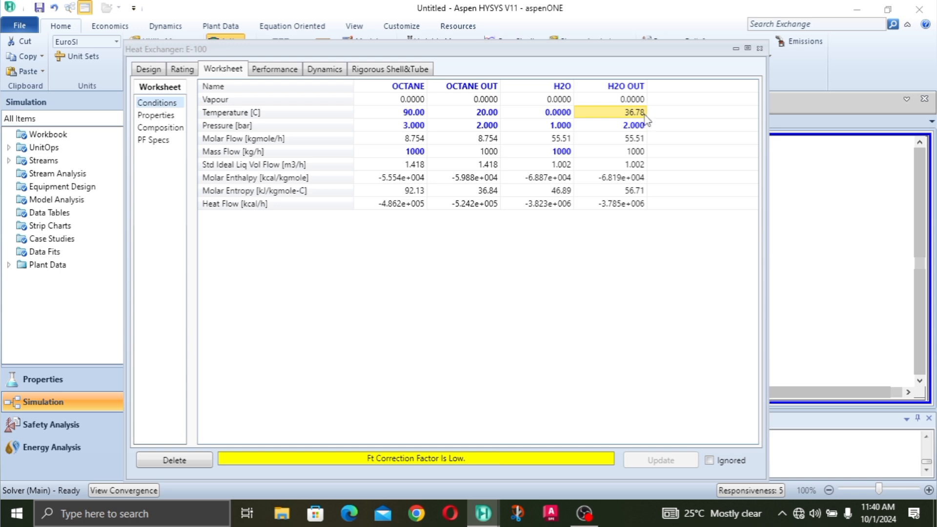
left_click(633, 156)
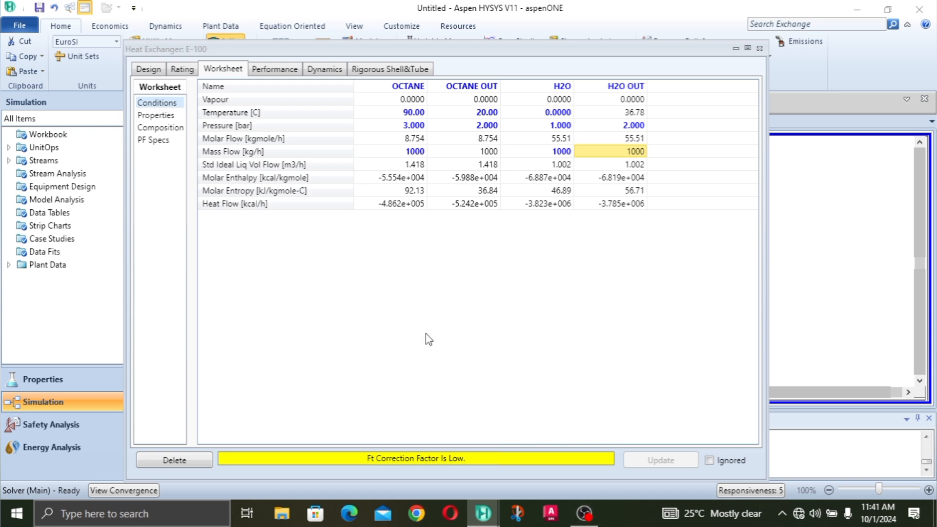
left_click(626, 169)
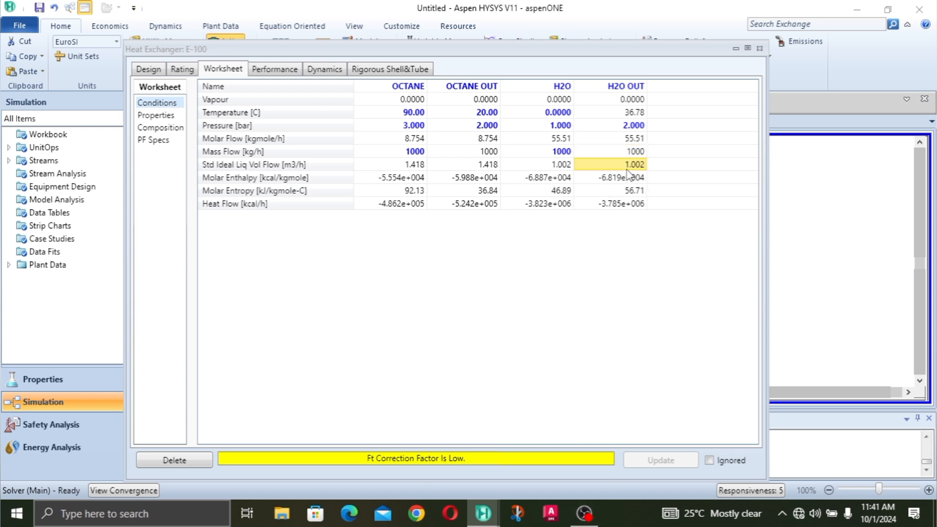
left_click(635, 150)
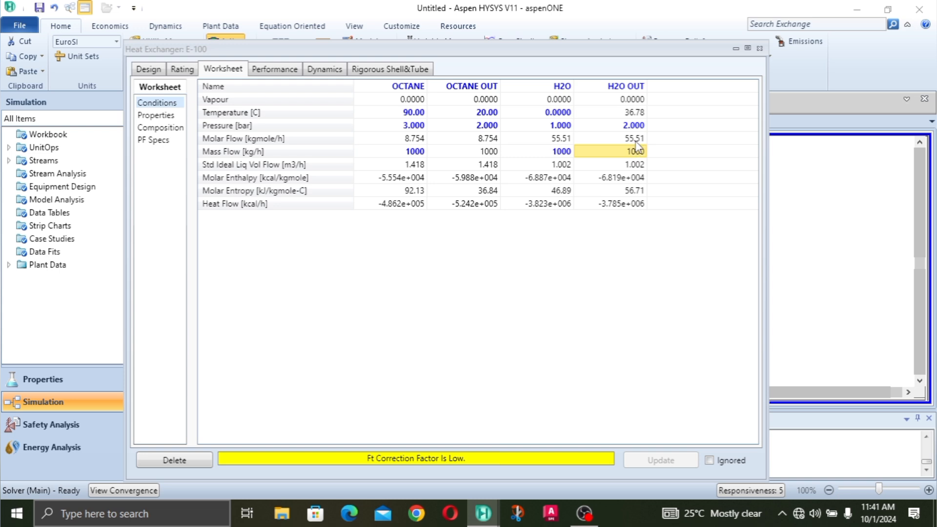
left_click(635, 141)
left_click(633, 165)
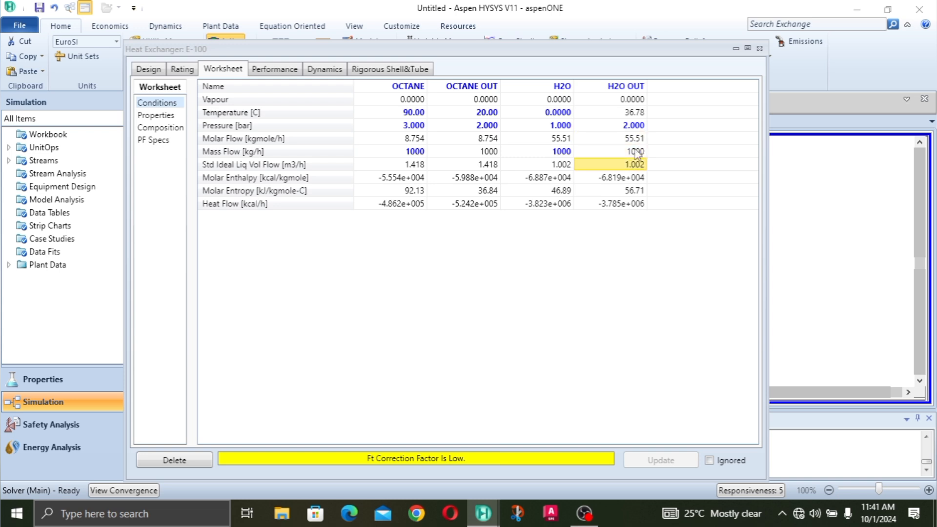
left_click(636, 153)
left_click(635, 140)
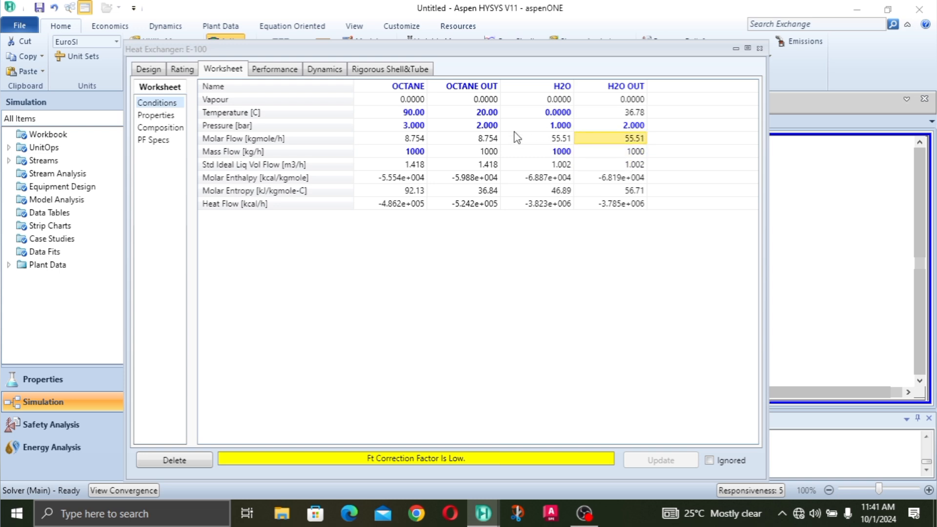
left_click(486, 140)
left_click(489, 166)
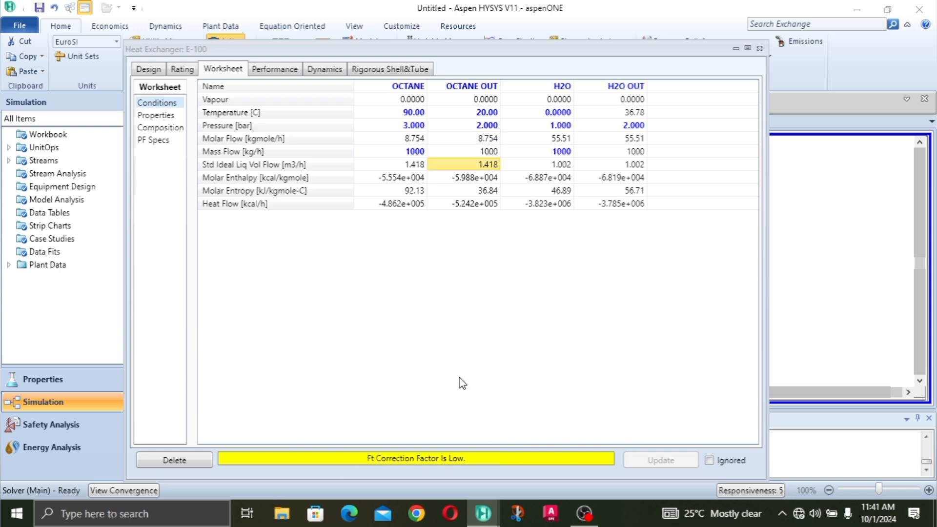
- Set the OCTANE OUT stream's temperature to 25 °C in the heat exchanger's worksheet
left_click(487, 113)
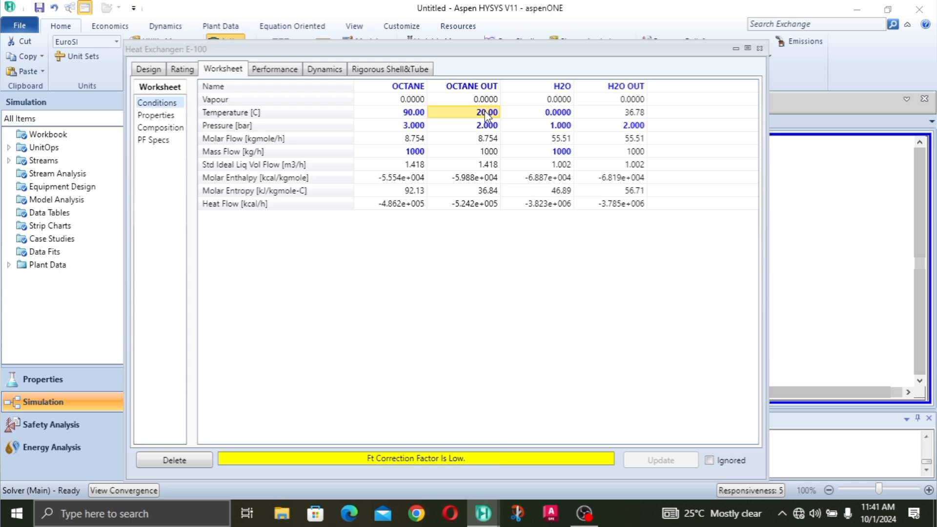
type("25")
key("Return")
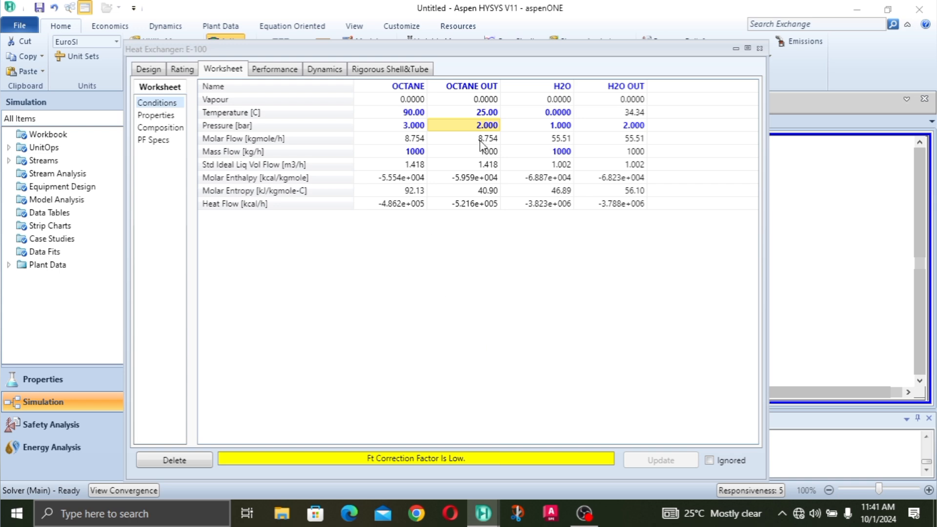
- Set the OCTANE OUT stream's temperature to 29 °C and check its molar entropy and the H2O OUT stream's standard ideal liquid volume flow
left_click(486, 118)
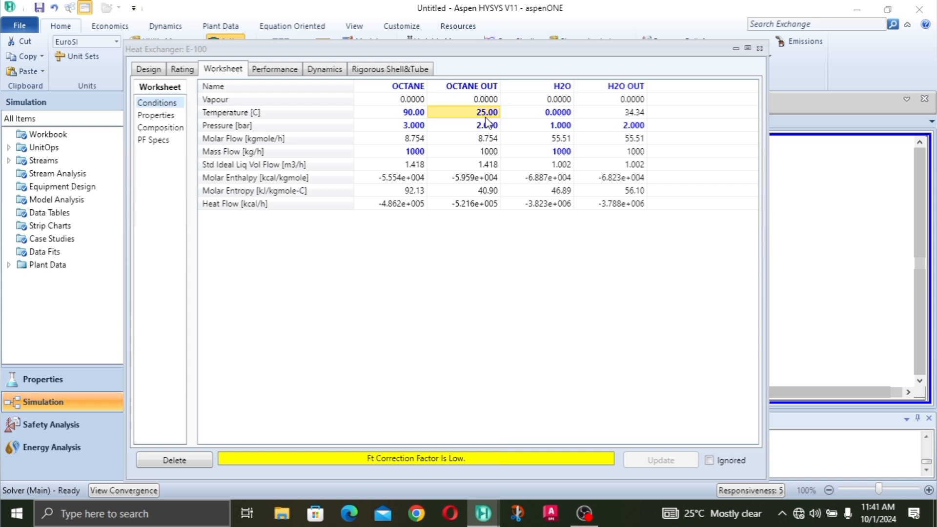
type("29")
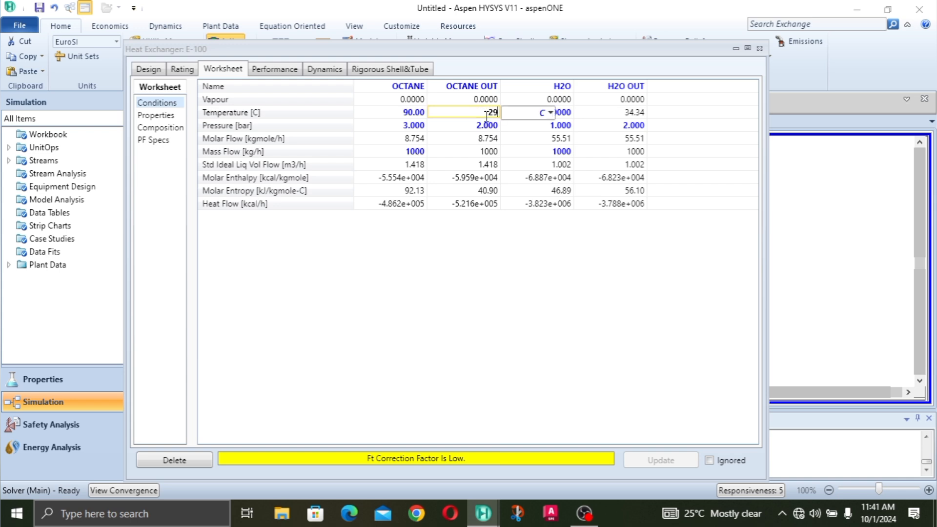
key("Return")
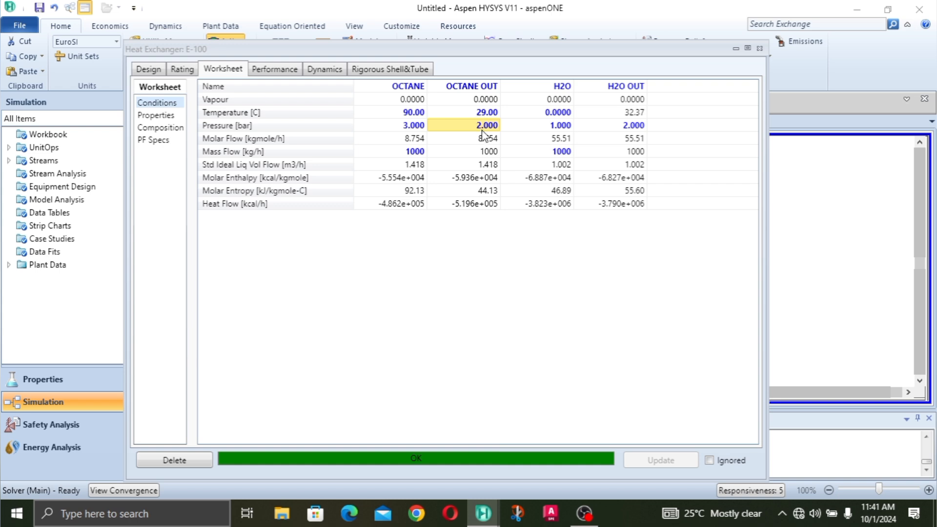
left_click(494, 190)
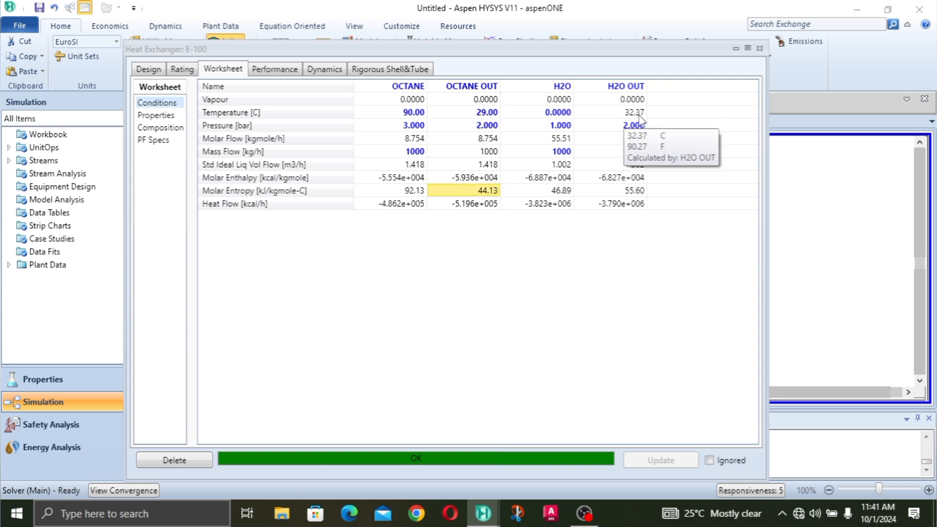
left_click(632, 165)
- Set the OCTANE OUT stream's temperature to 28 °C in the heat exchanger's worksheet
left_click(481, 114)
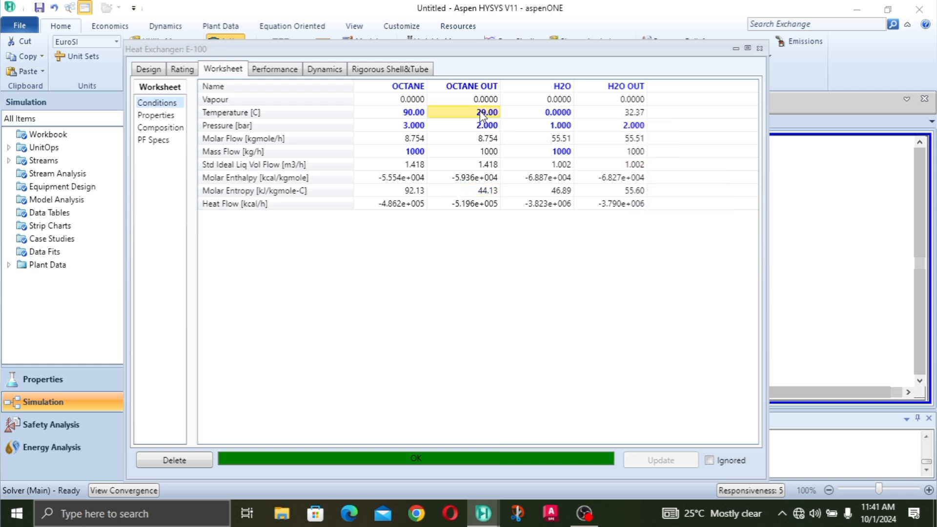
type("28")
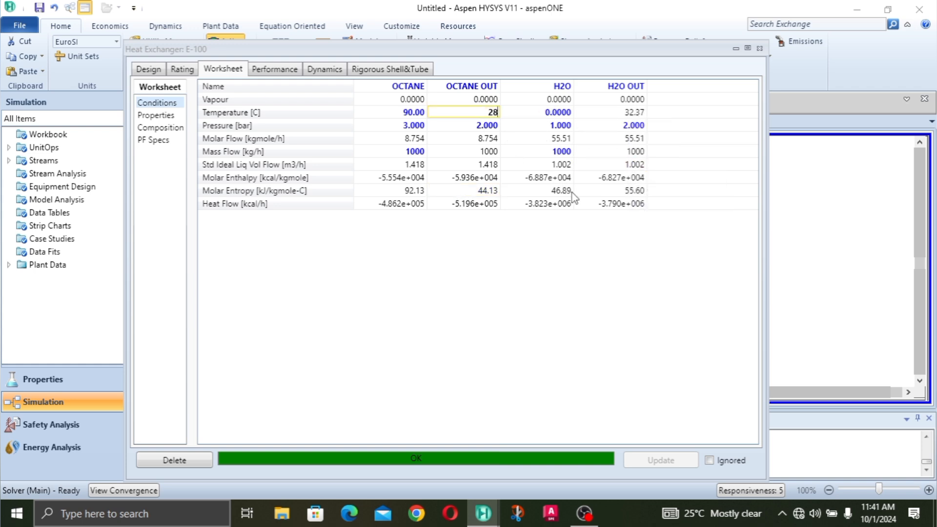
key("Return")
left_click(575, 195)
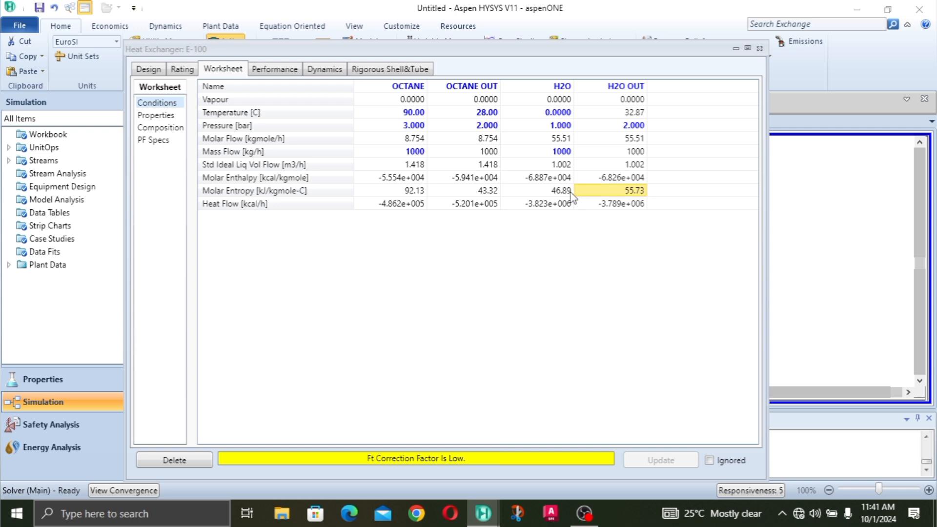
mouse_move(572, 196)
- Set the OCTANE OUT stream's temperature to 50 °C and check its molar enthalpy
left_click(493, 115)
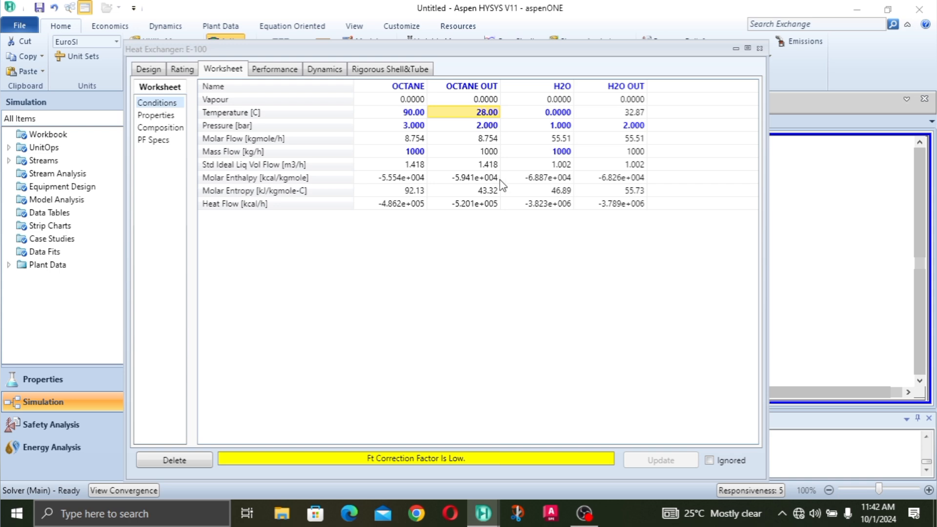
mouse_move(499, 180)
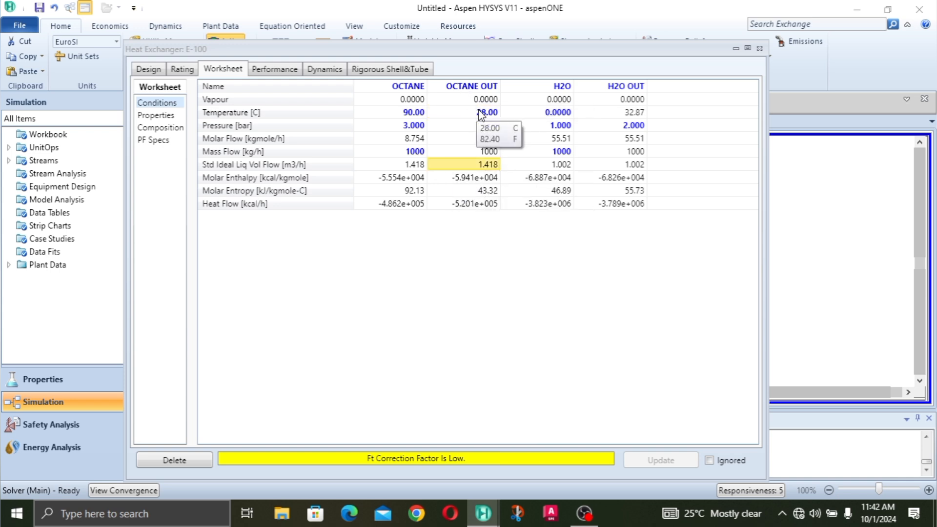
type("50")
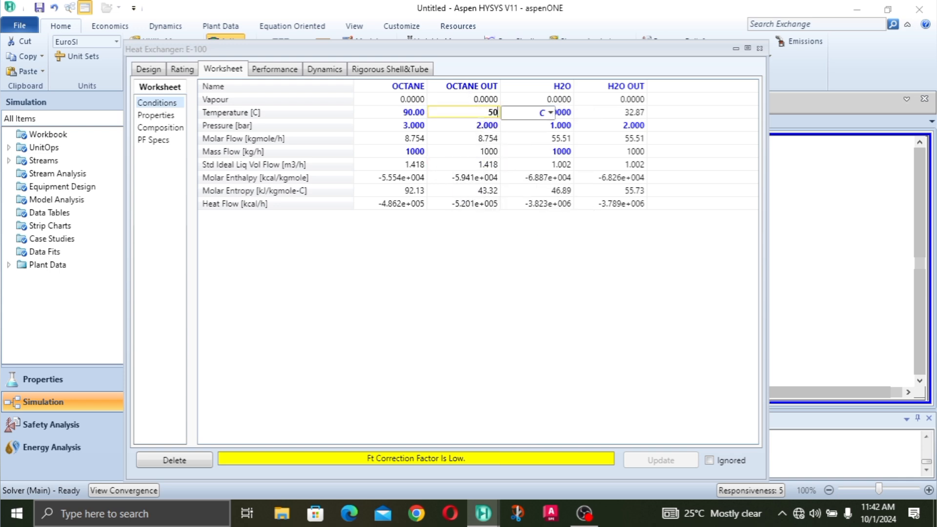
key("Return")
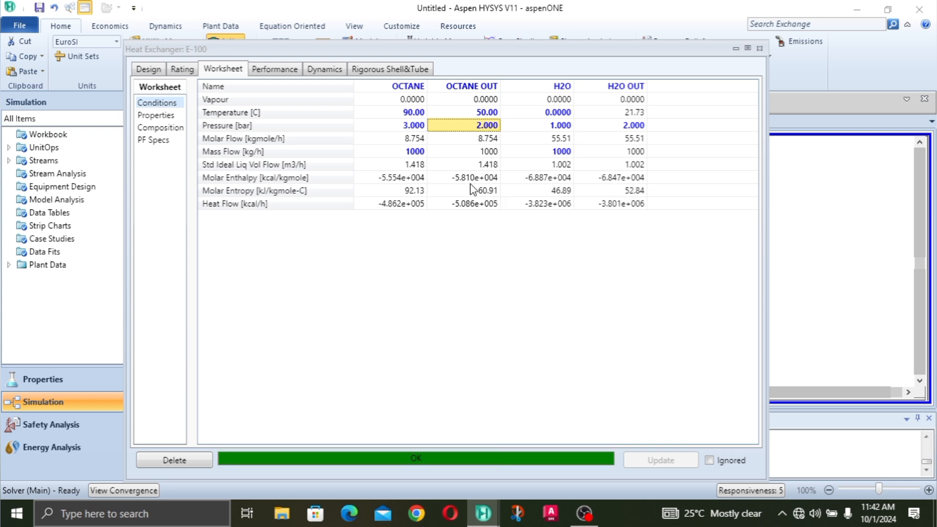
left_click(469, 180)
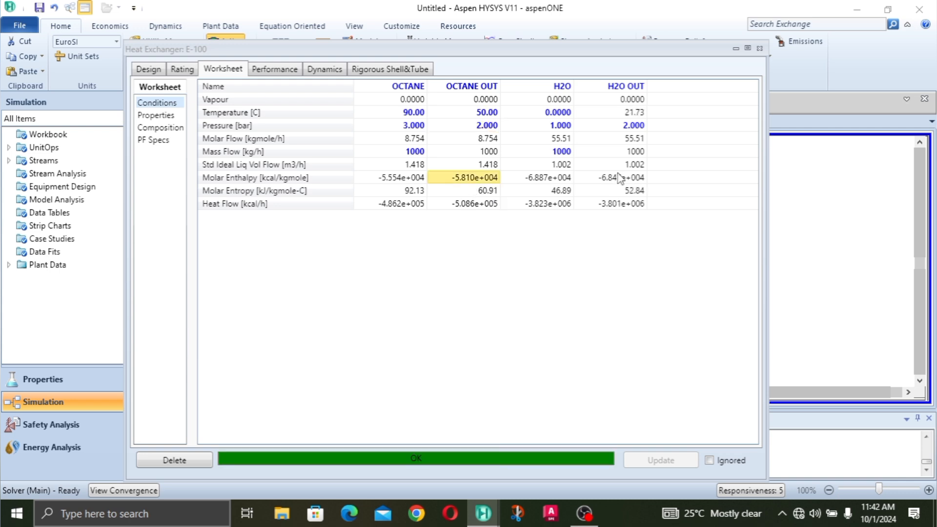
- Set the OCTANE OUT stream's temperature to 35 °C, then examine its flows and the H2O OUT stream's temperature and molar entropy
left_click(484, 116)
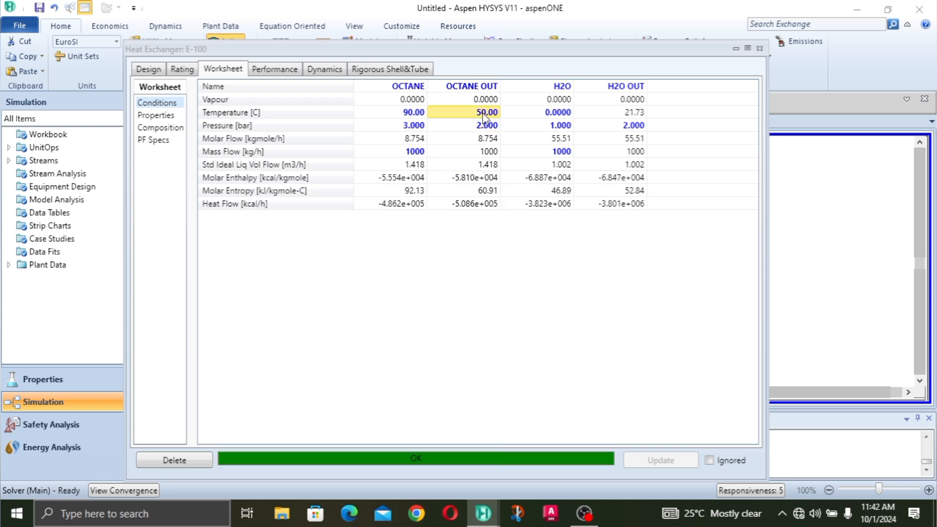
type("35")
key("Return")
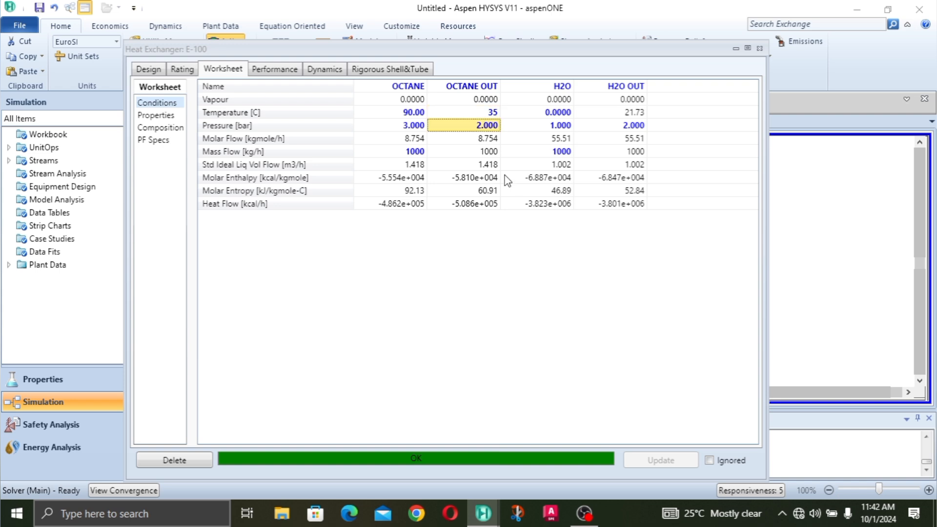
left_click(488, 168)
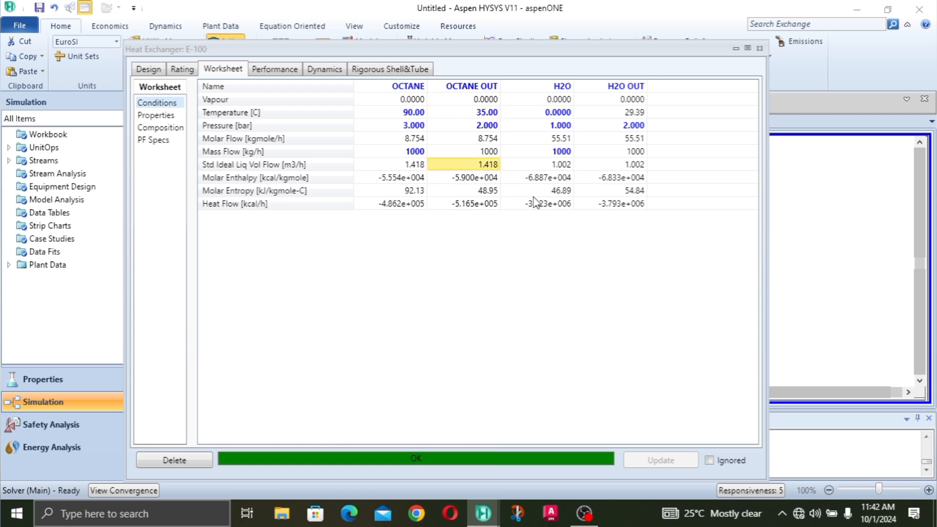
mouse_move(535, 201)
left_click(487, 141)
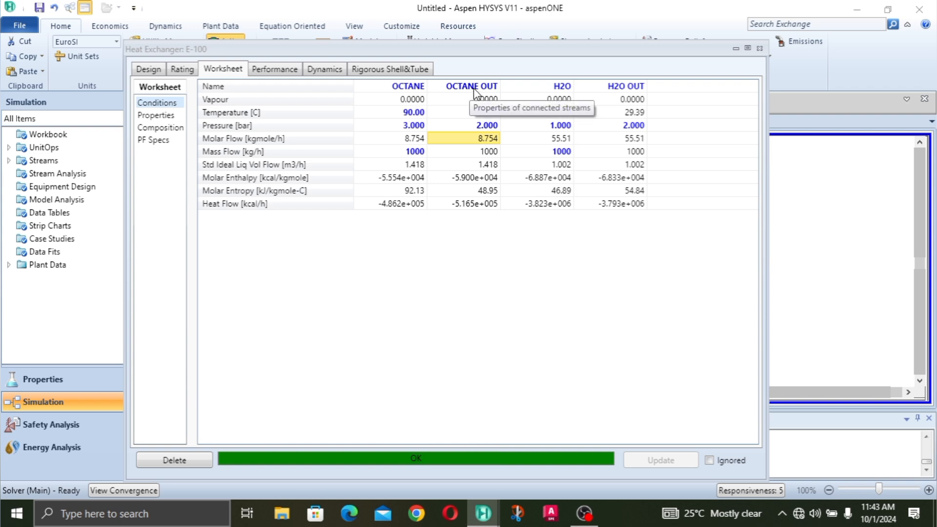
left_click(483, 168)
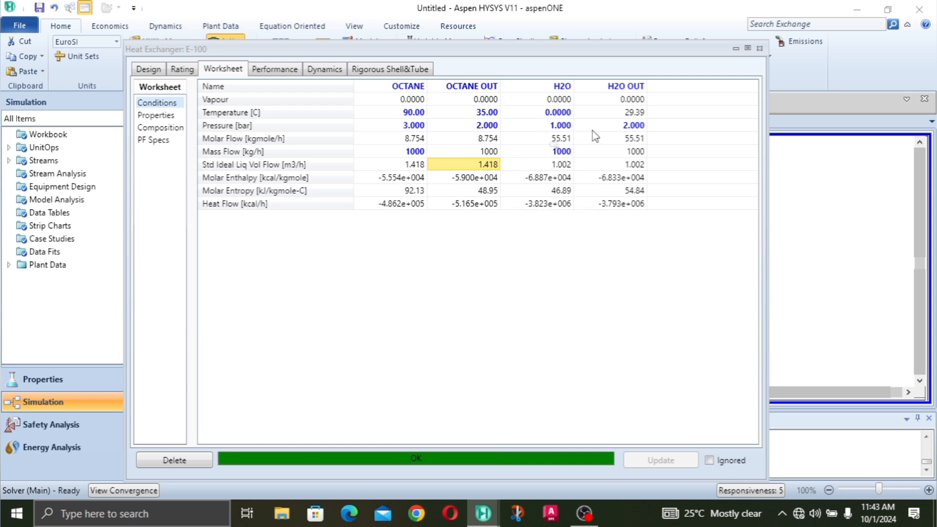
mouse_move(634, 115)
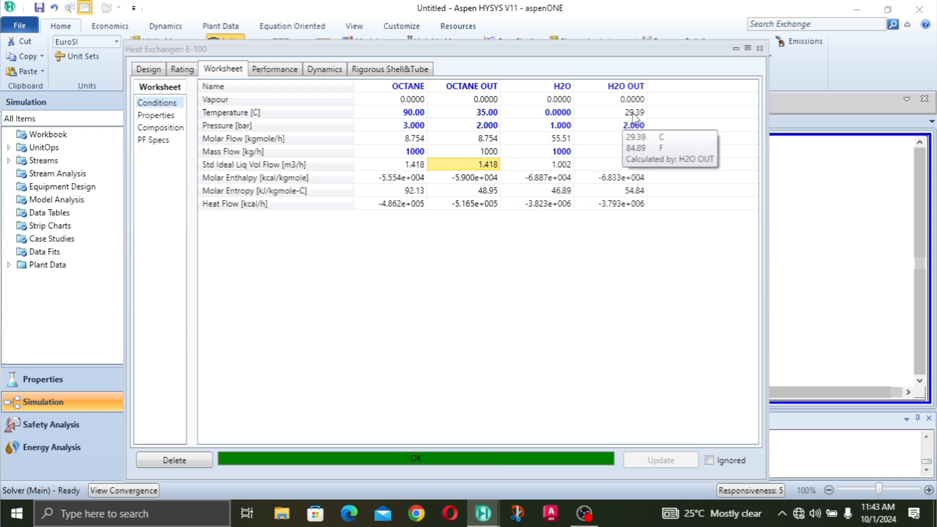
left_click(633, 113)
left_click(632, 192)
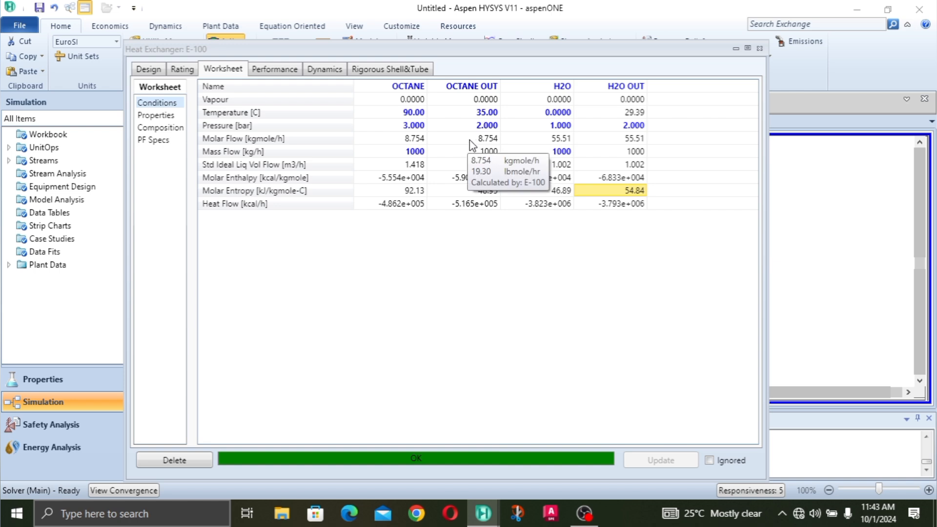
- Set the OCTANE OUT stream's temperature to 31 °C and compare it with the H2O OUT stream's temperature
left_click(496, 113)
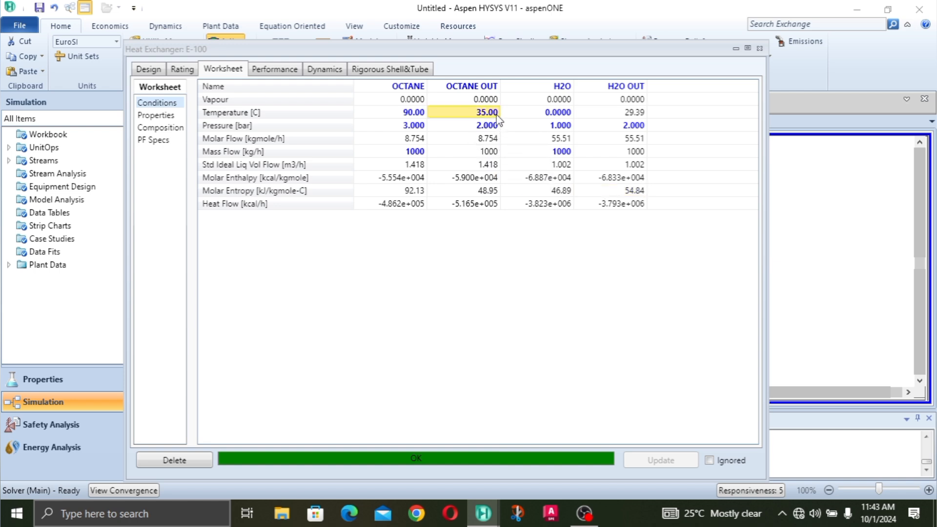
type("31")
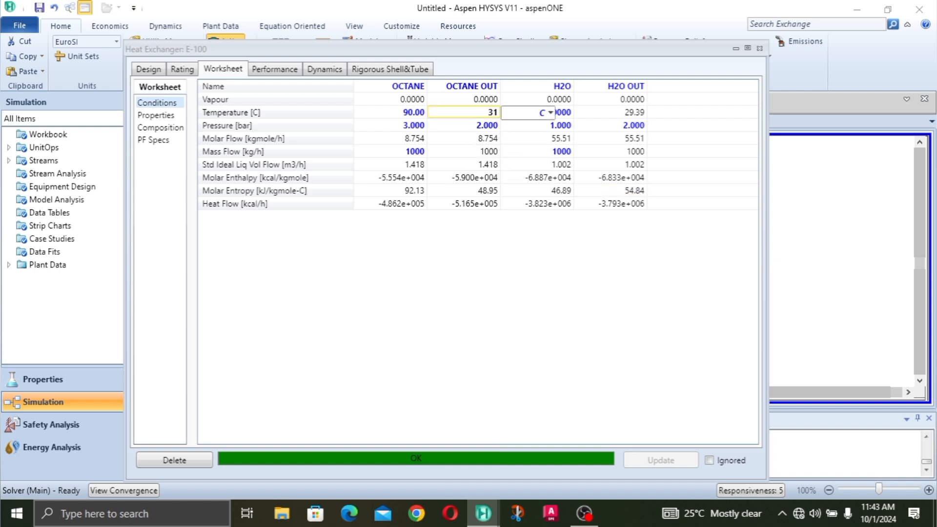
key("Return")
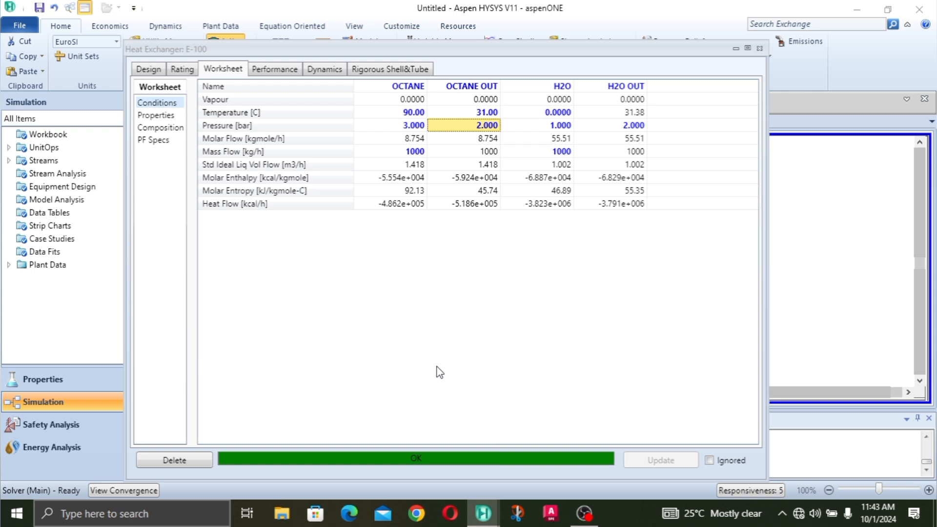
left_click(478, 164)
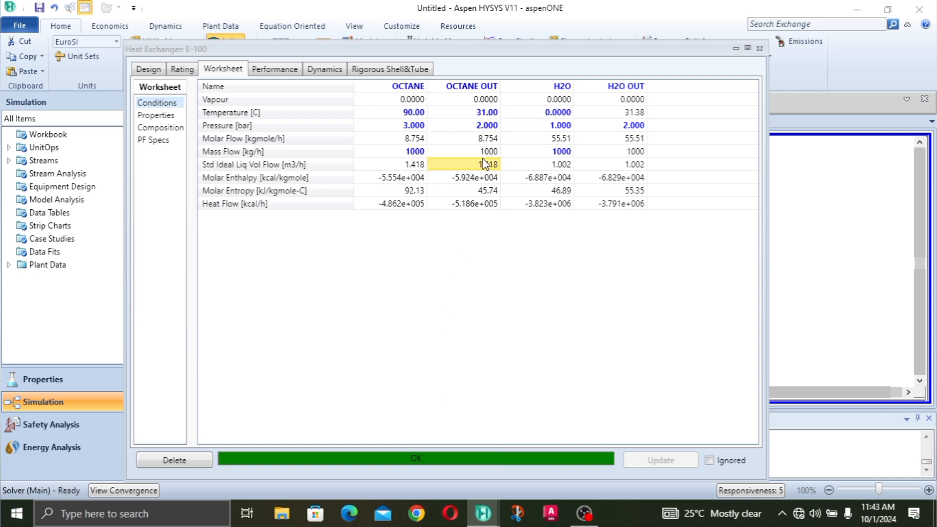
left_click(484, 152)
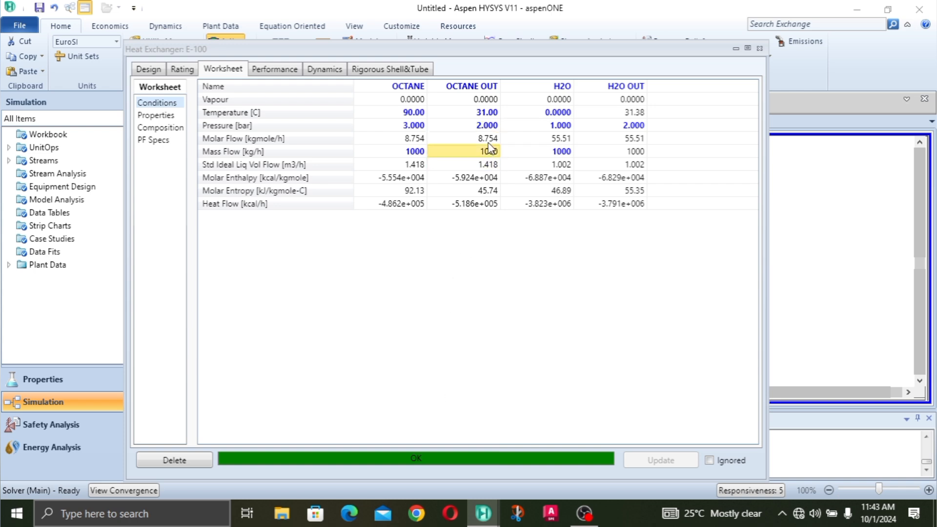
left_click(491, 176)
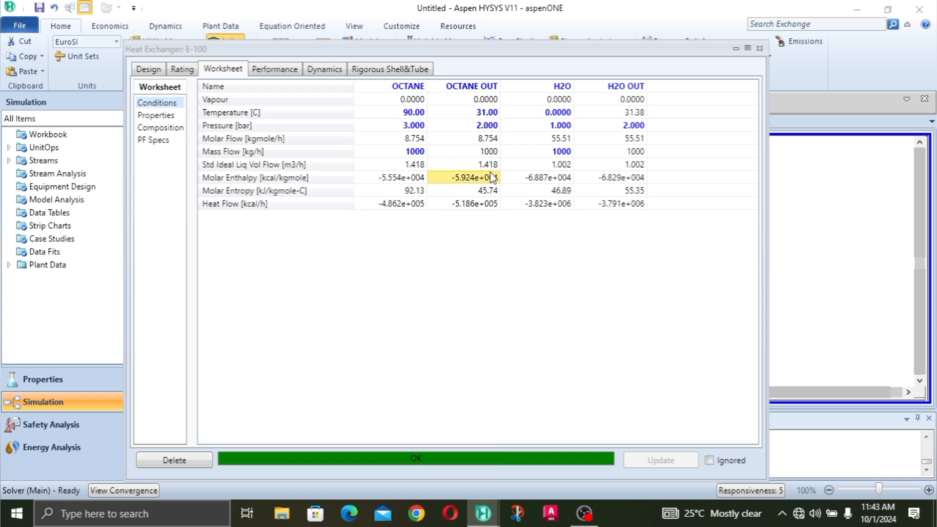
left_click(493, 115)
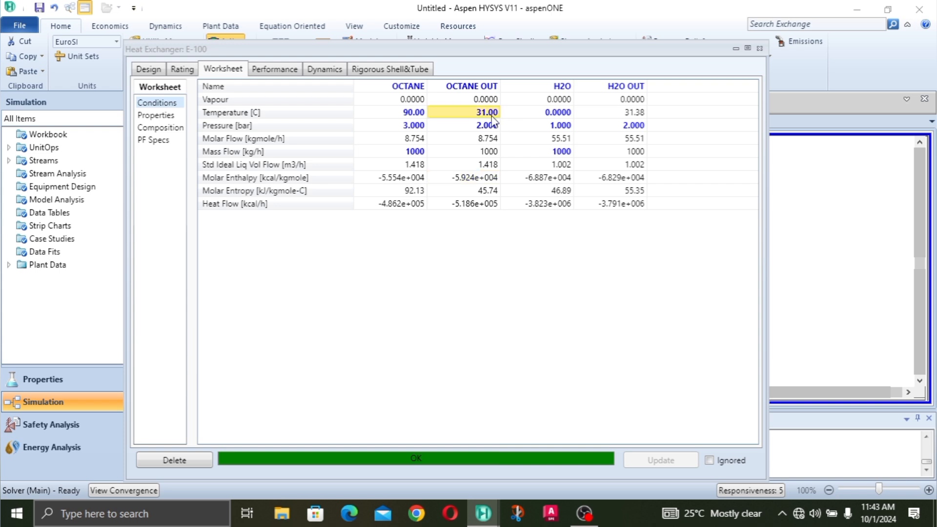
left_click(636, 113)
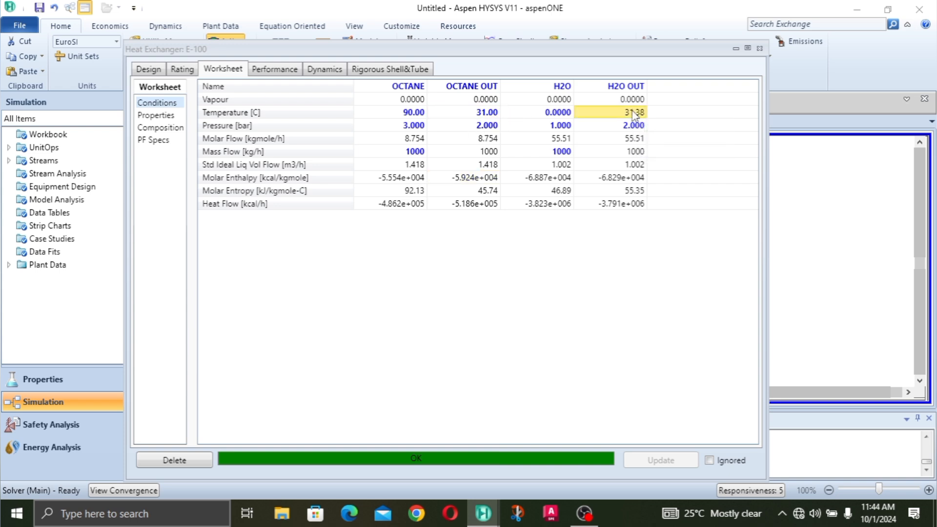
left_click(483, 113)
left_click(633, 115)
- Set the OCTANE OUT stream's temperature to 32 °C and check the H2O OUT stream's temperature and standard ideal liquid volume flow
left_click(490, 117)
type("32")
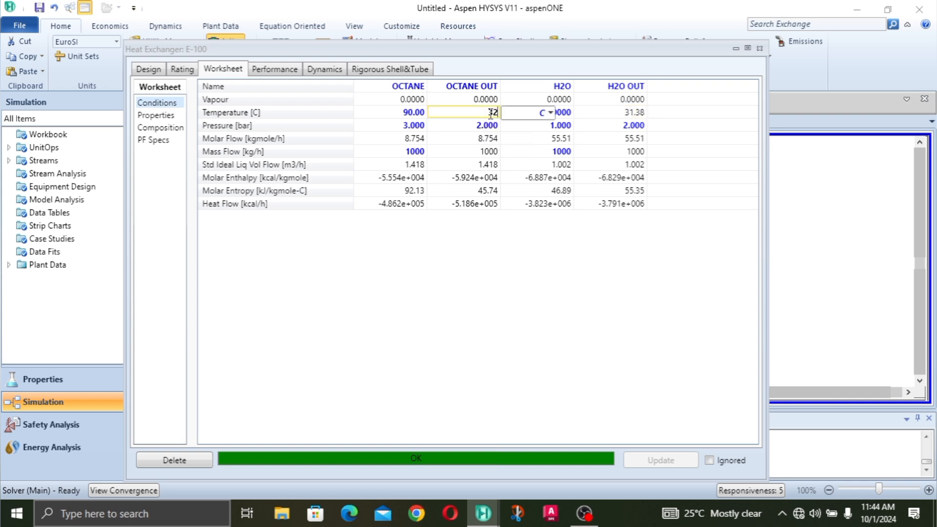
key("Return")
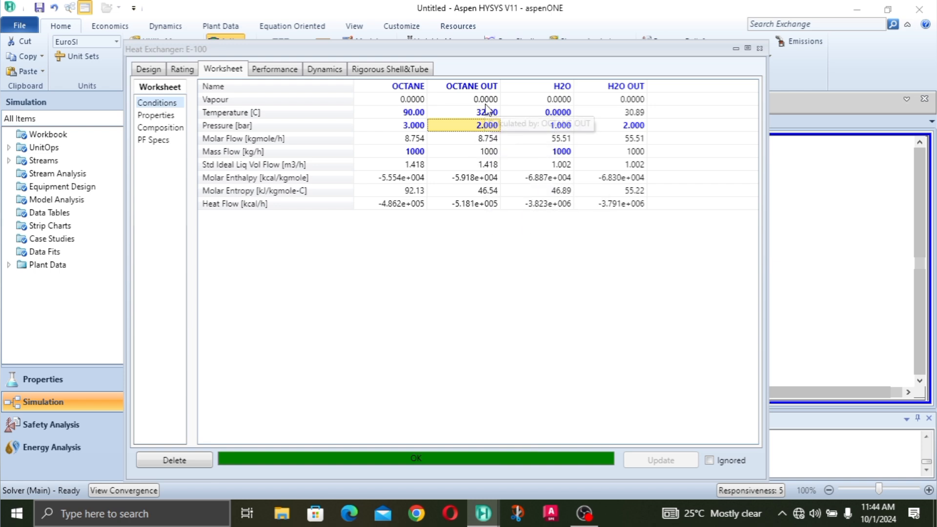
left_click(631, 115)
left_click(639, 165)
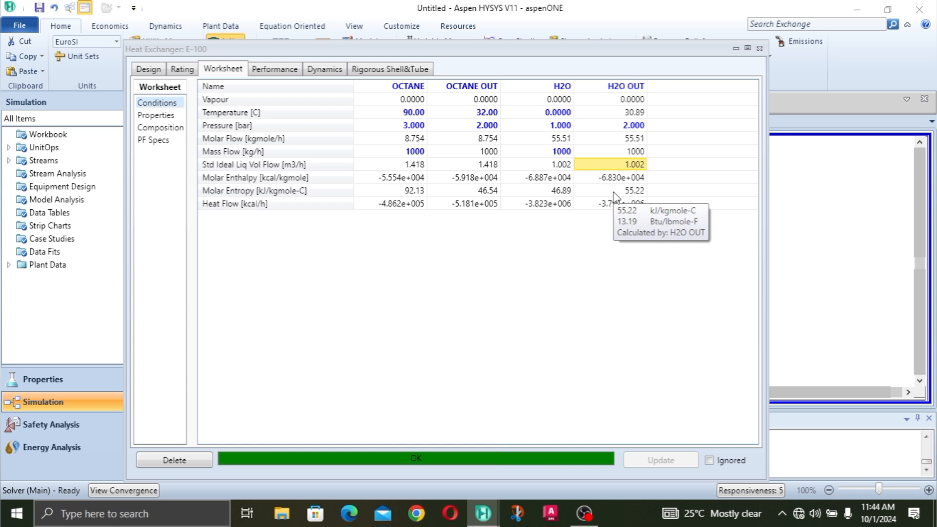
left_click(498, 190)
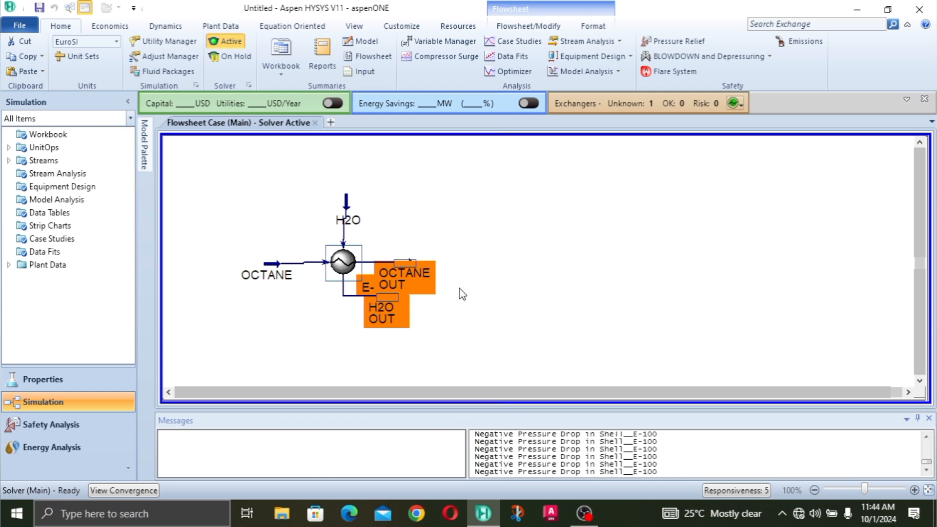
- Spread out the flowsheet by moving OCTANE OUT farther right, level with the exchanger outlet, and H2O OUT farther below E-100
left_click(460, 289)
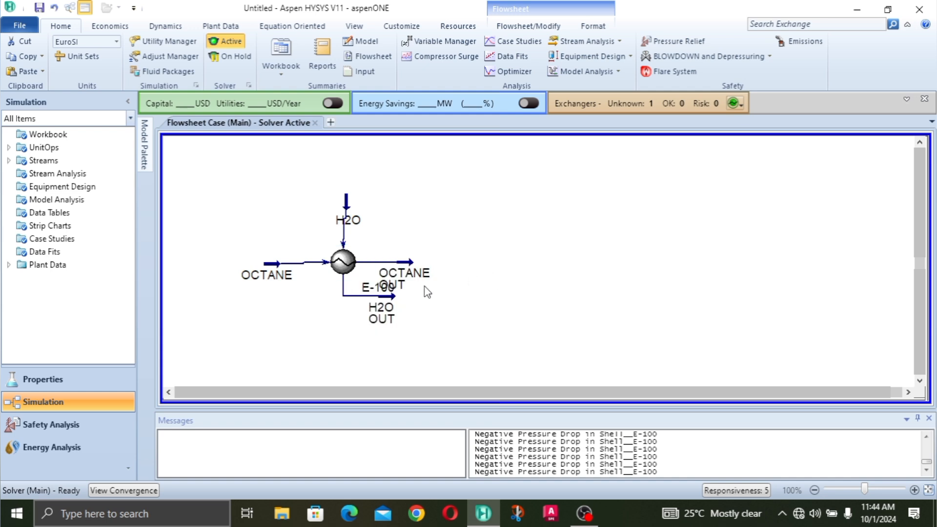
left_click_drag(408, 286, 474, 273)
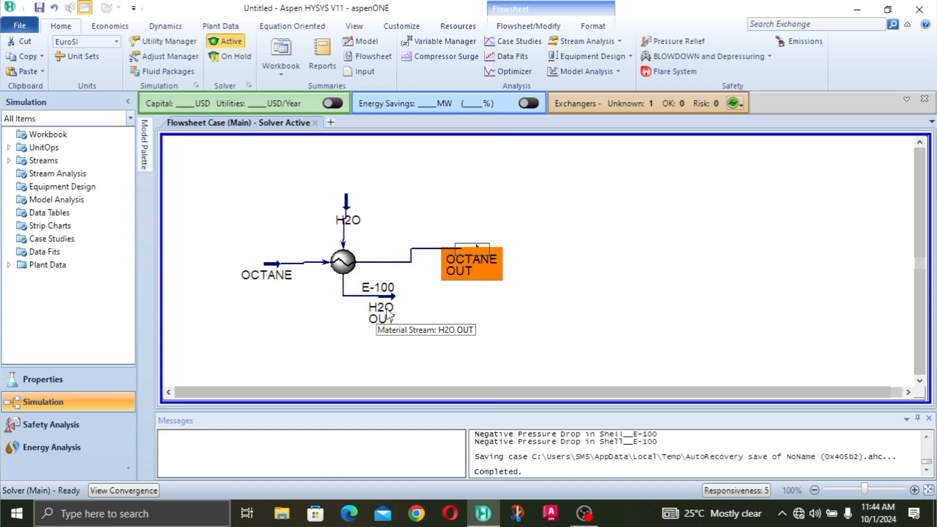
left_click_drag(390, 317, 398, 336)
left_click_drag(467, 256, 466, 270)
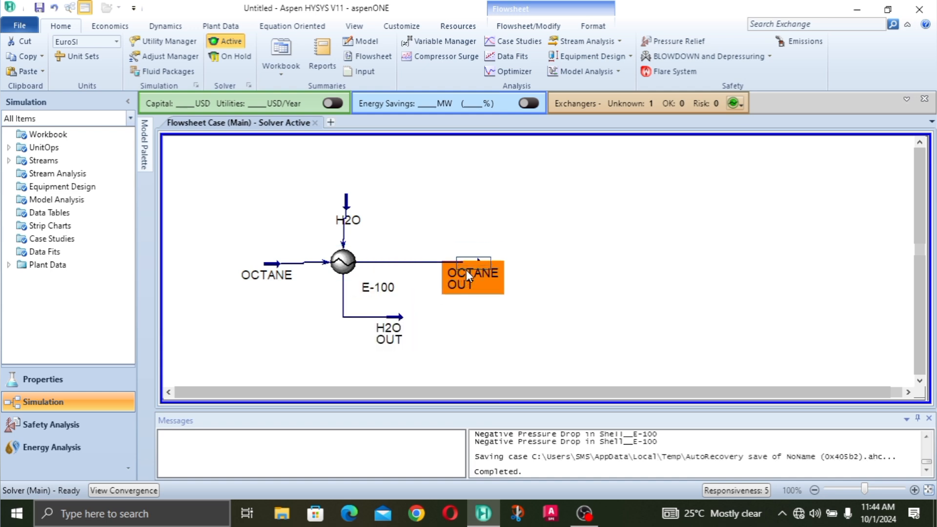
left_click(267, 282)
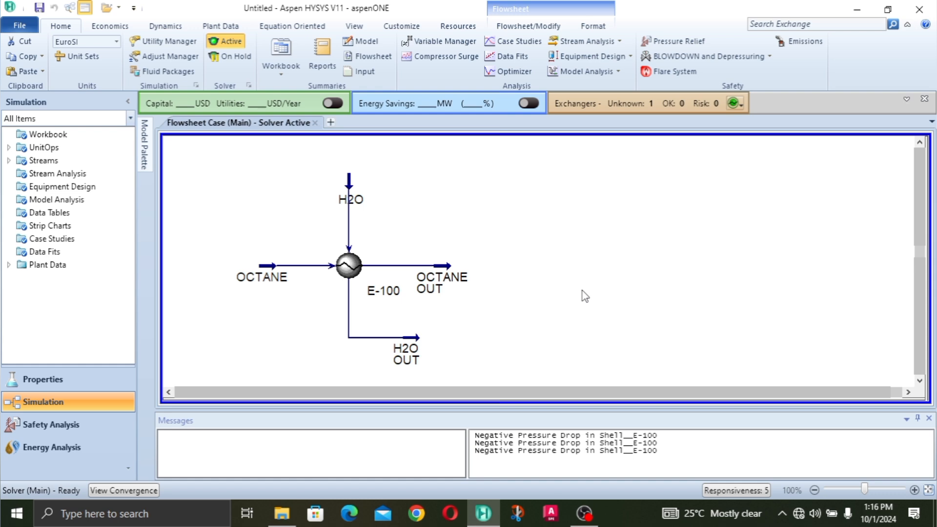
- Open the OCTANE stream and examine its liquid-phase temperature, pressure, molar flow, mass flow and standard ideal liquid volume flow
double_click(269, 270)
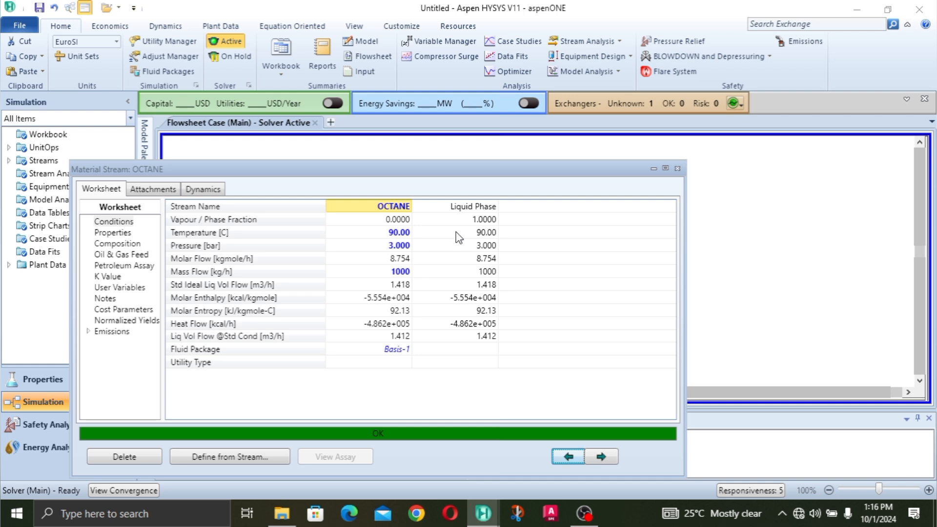
mouse_move(459, 238)
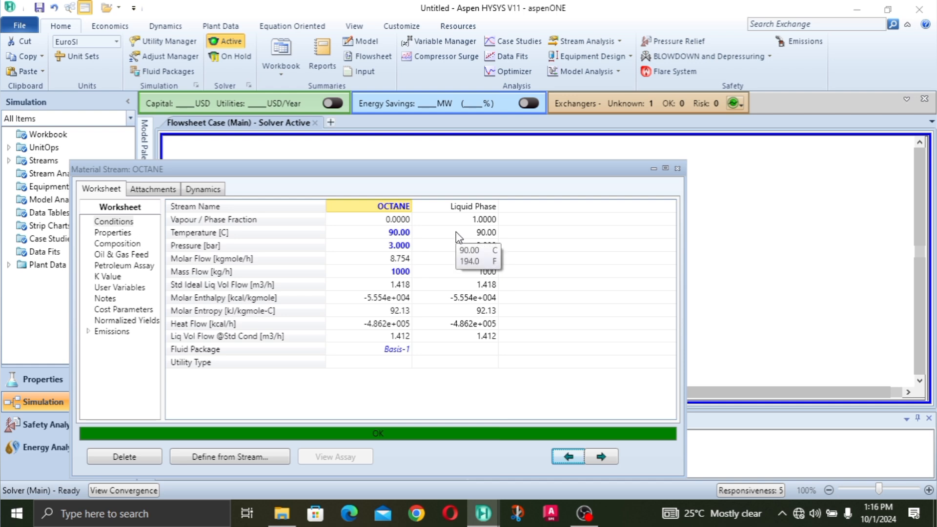
mouse_move(486, 249)
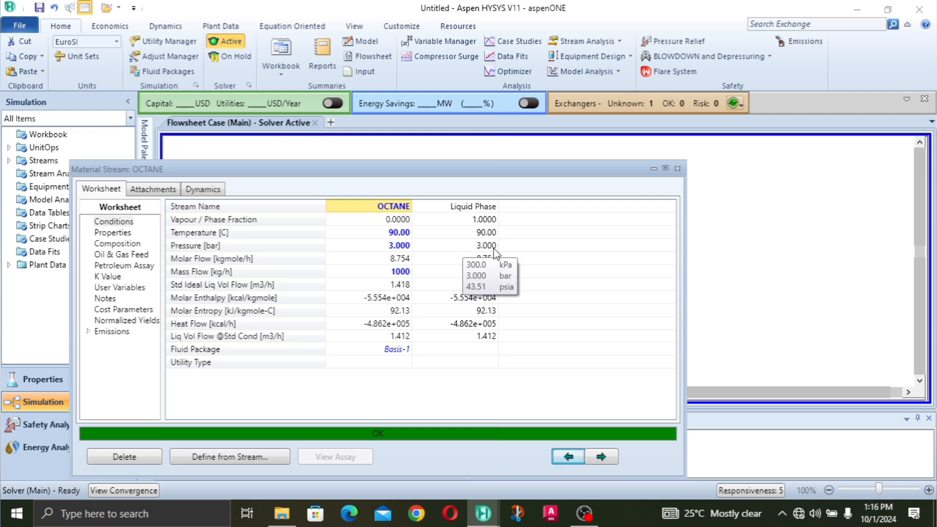
mouse_move(448, 272)
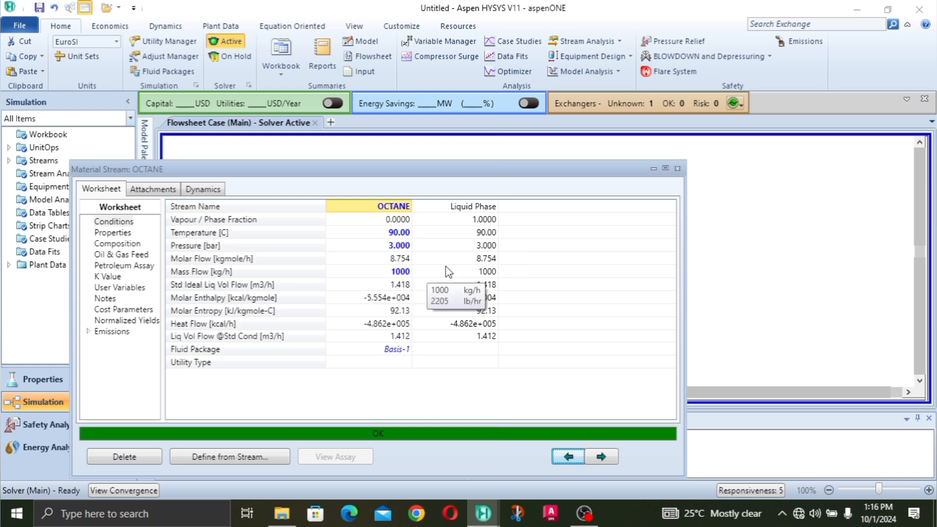
left_click(482, 276)
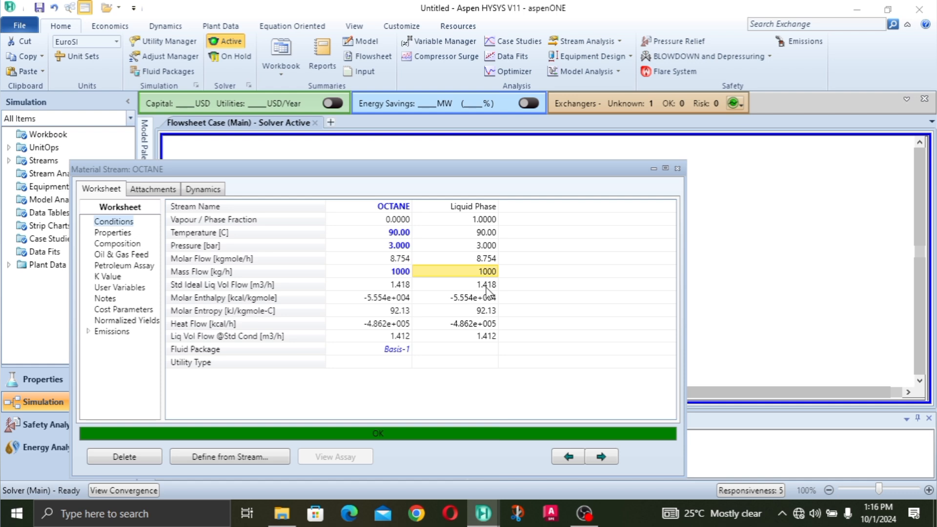
left_click(486, 290)
left_click(483, 273)
left_click(481, 262)
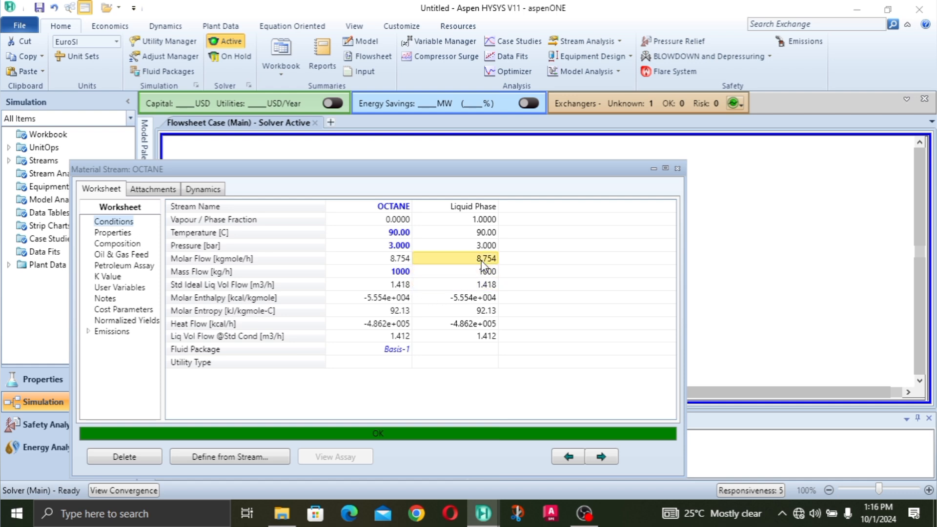
left_click(490, 286)
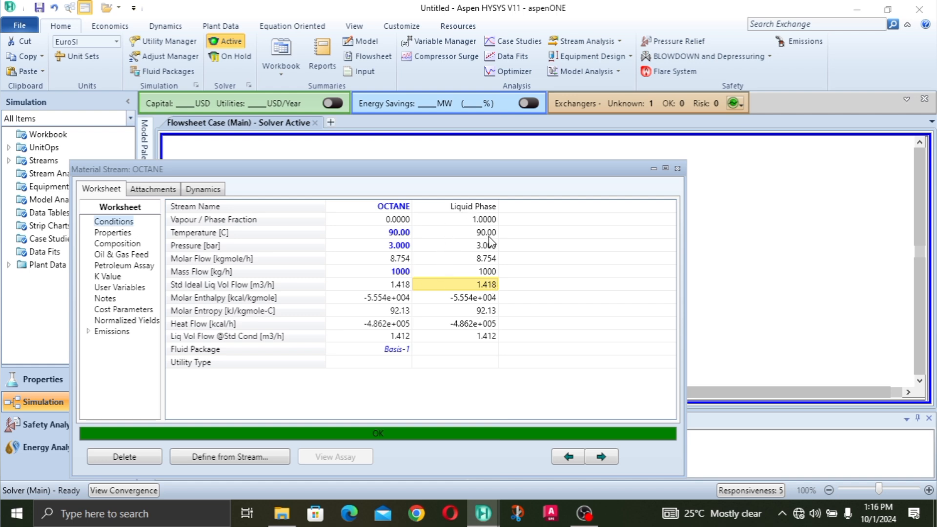
mouse_move(490, 241)
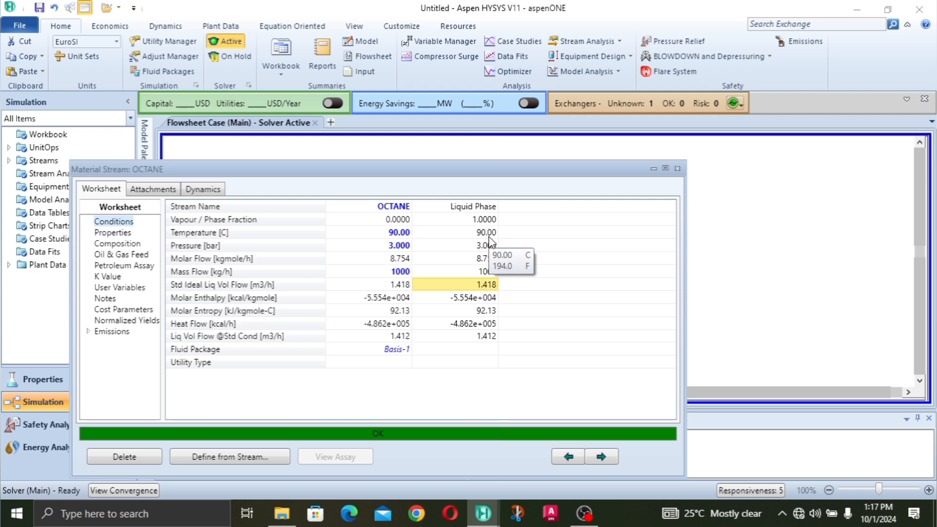
- Set the OCTANE stream's mass flow to 2000 kg/h and close its stream window
left_click(392, 273)
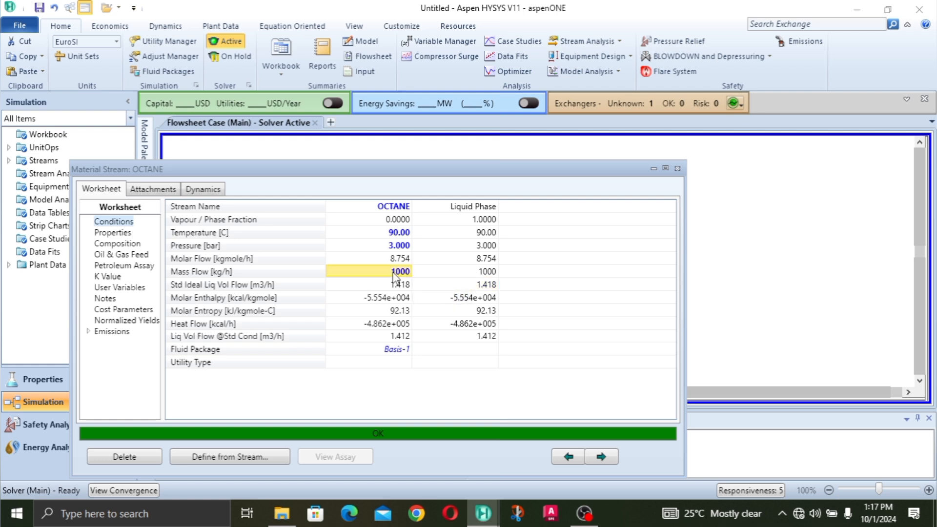
type("2000")
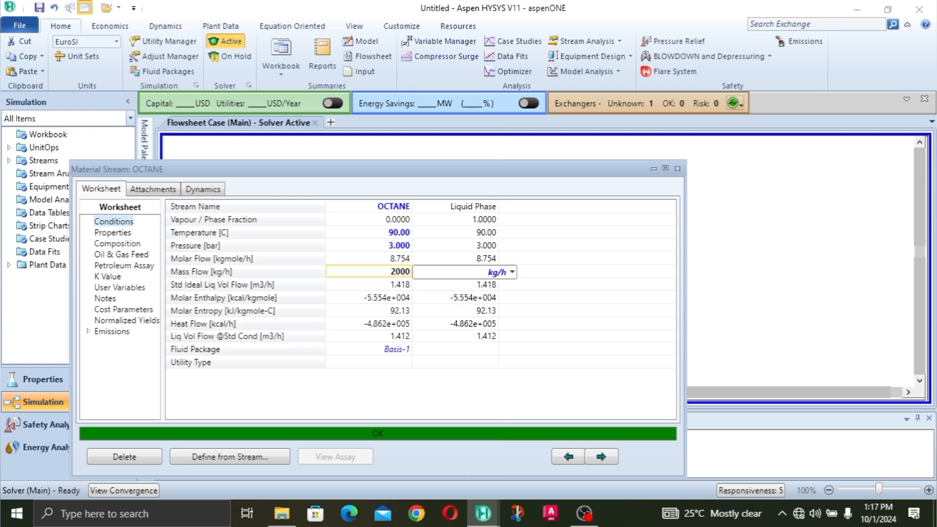
key("Return")
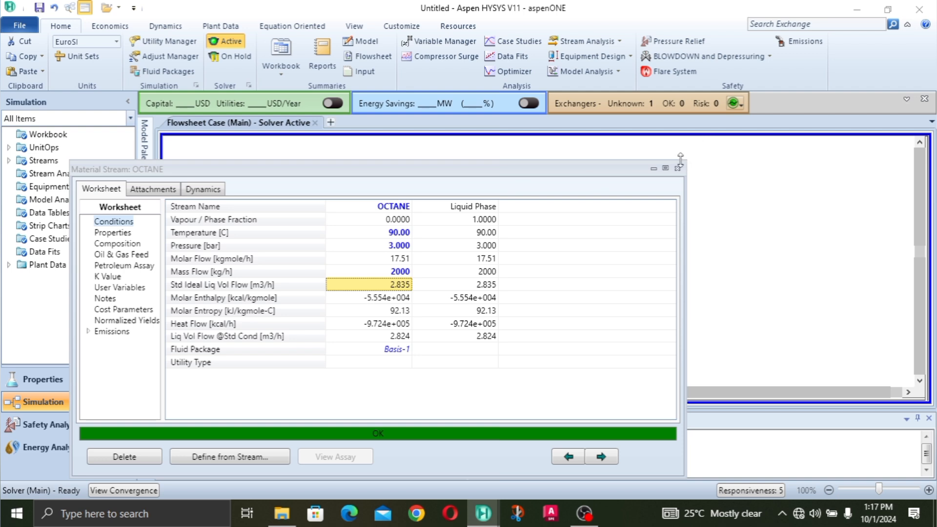
left_click(677, 168)
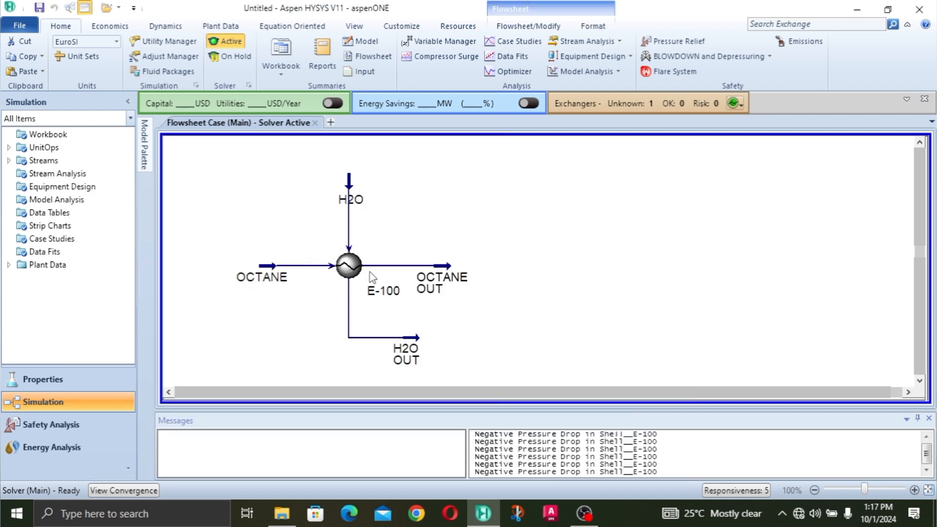
- Open heat exchanger E-100's stream conditions and compare the outlet temperatures and the OCTANE OUT stream's molar, mass and volume flows
left_click(348, 271)
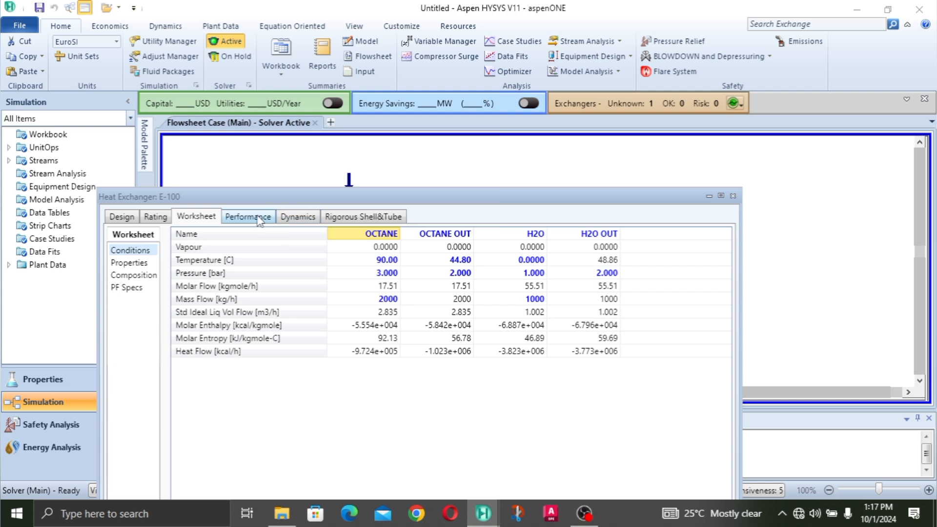
left_click_drag(437, 200, 462, 60)
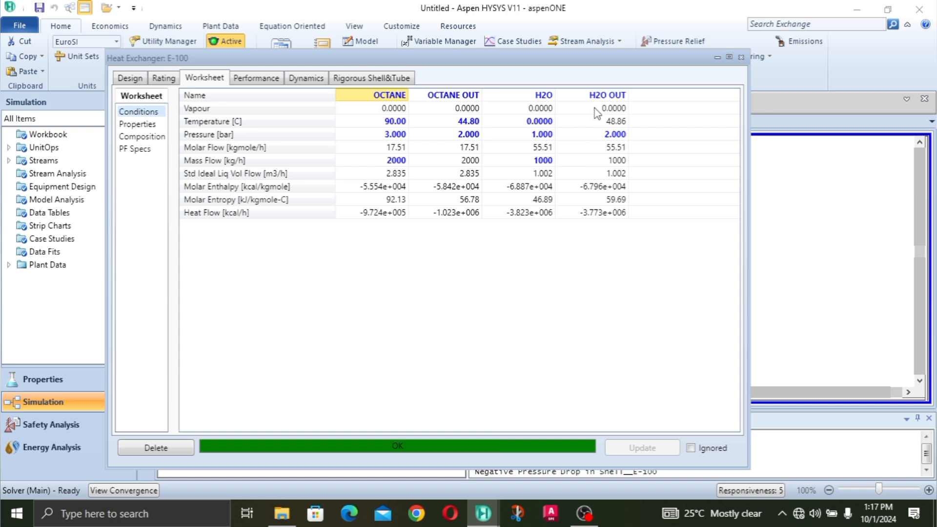
left_click(620, 122)
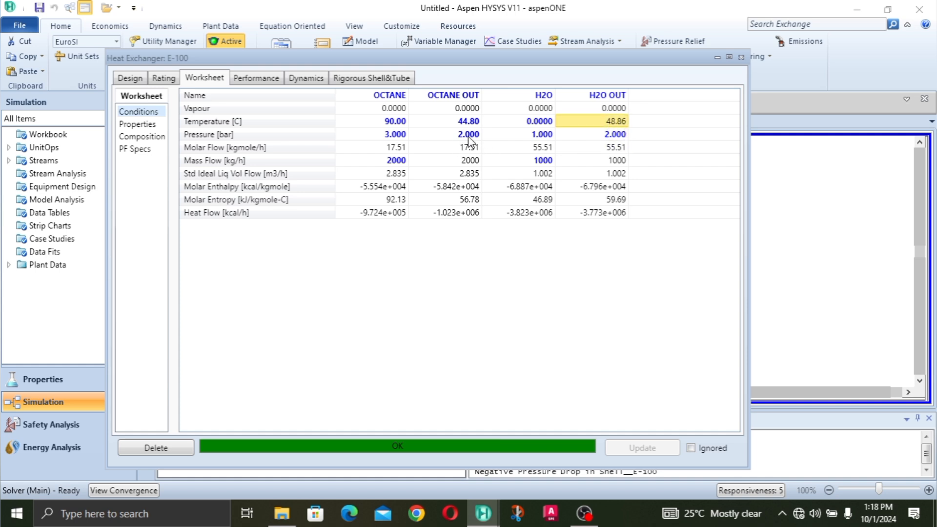
mouse_move(478, 199)
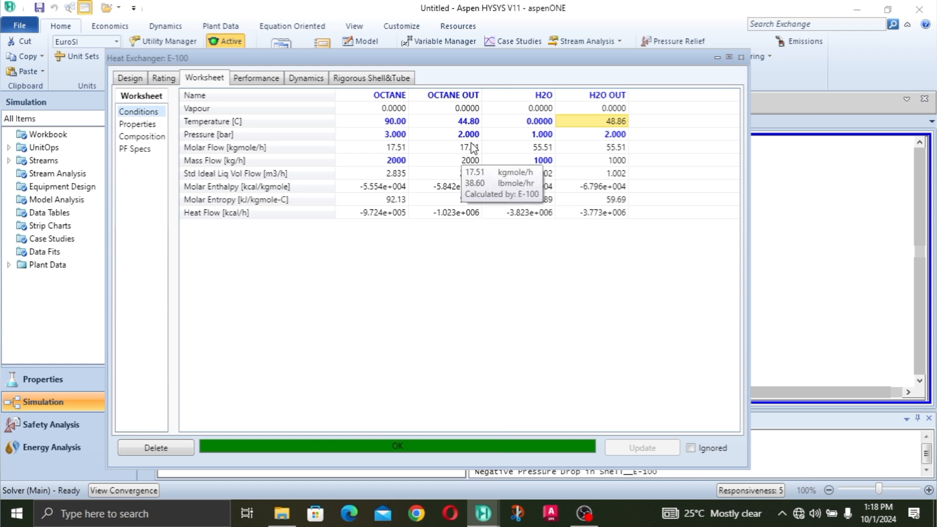
left_click(475, 122)
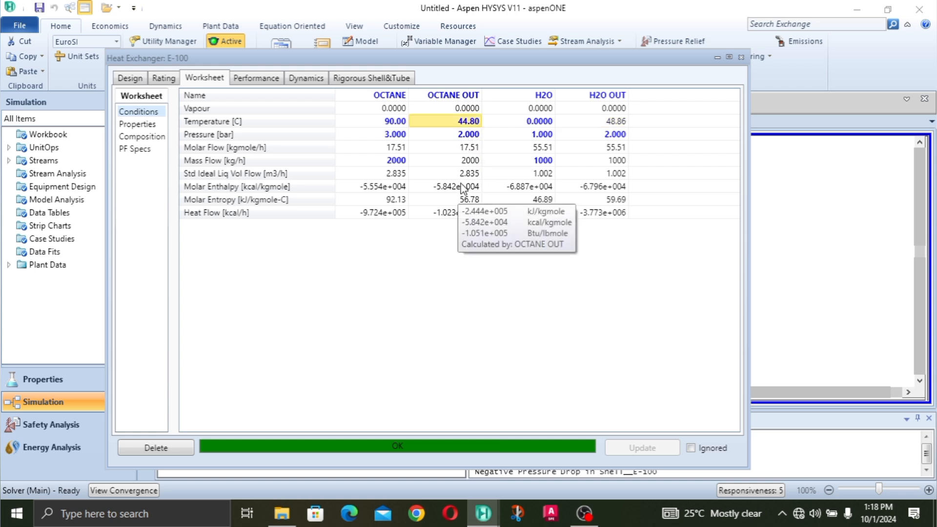
left_click(484, 172)
left_click(464, 176)
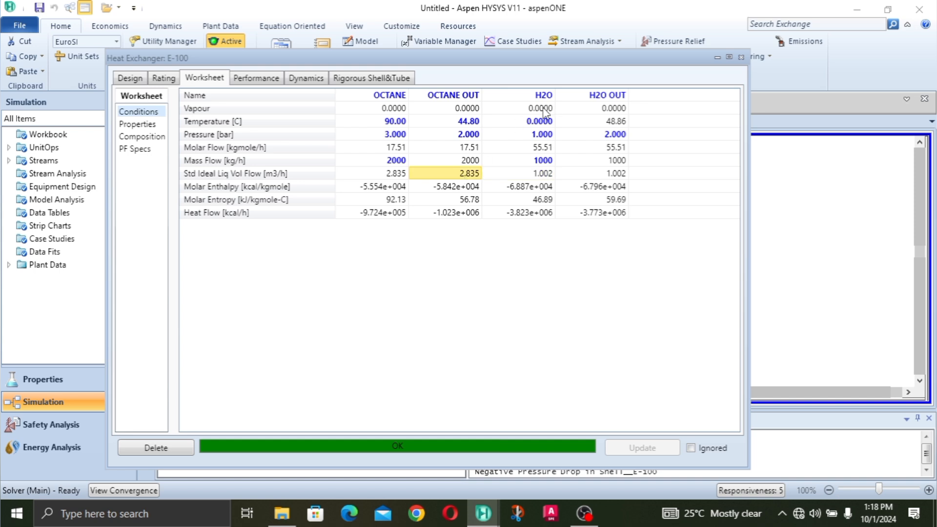
left_click(618, 123)
left_click(459, 175)
left_click(464, 149)
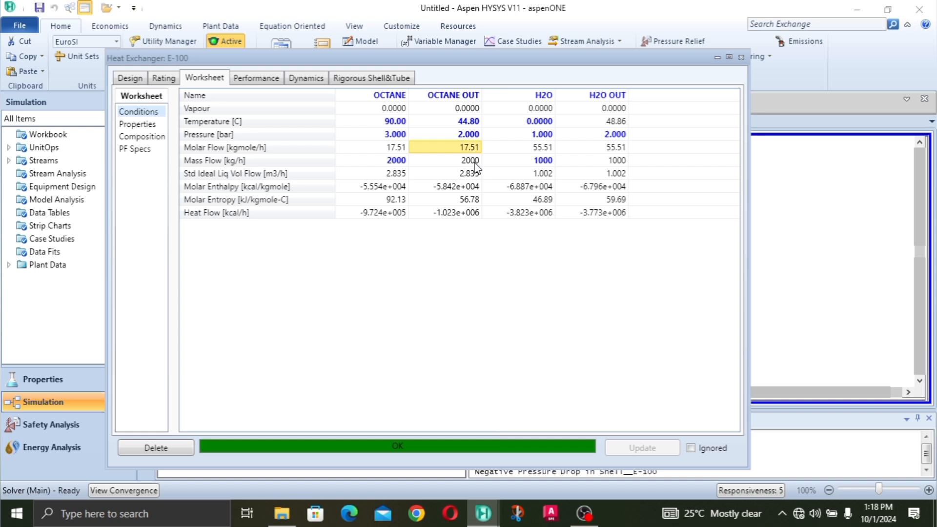
left_click(472, 161)
- Try 45 °C and 49 °C as the OCTANE OUT stream's temperature
left_click(466, 122)
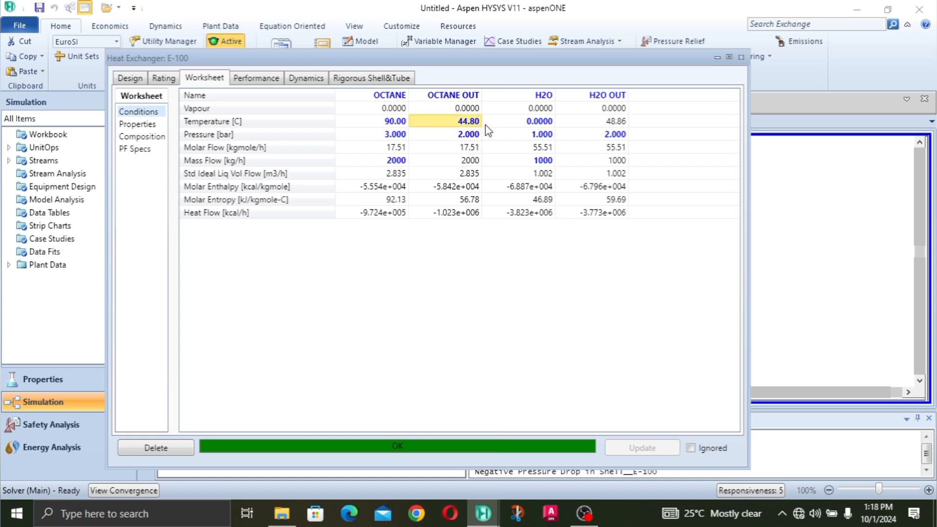
type("45")
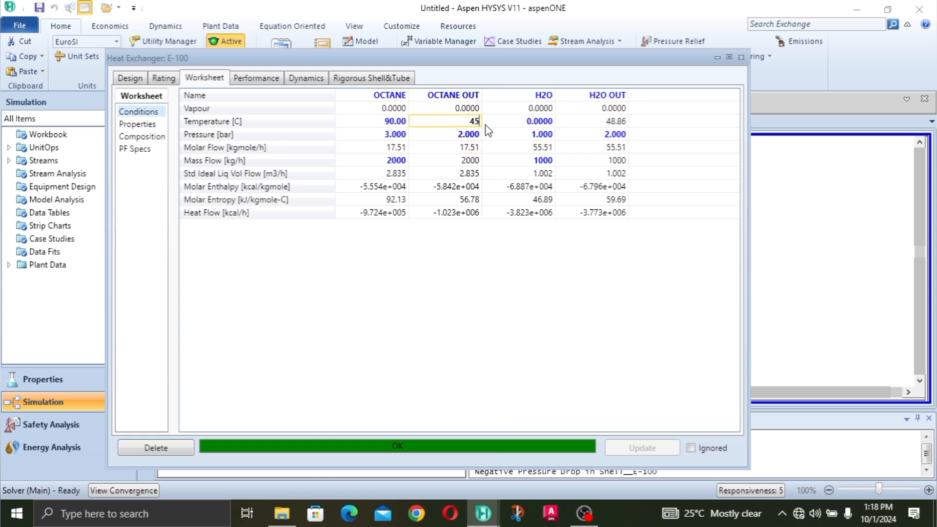
key("Return")
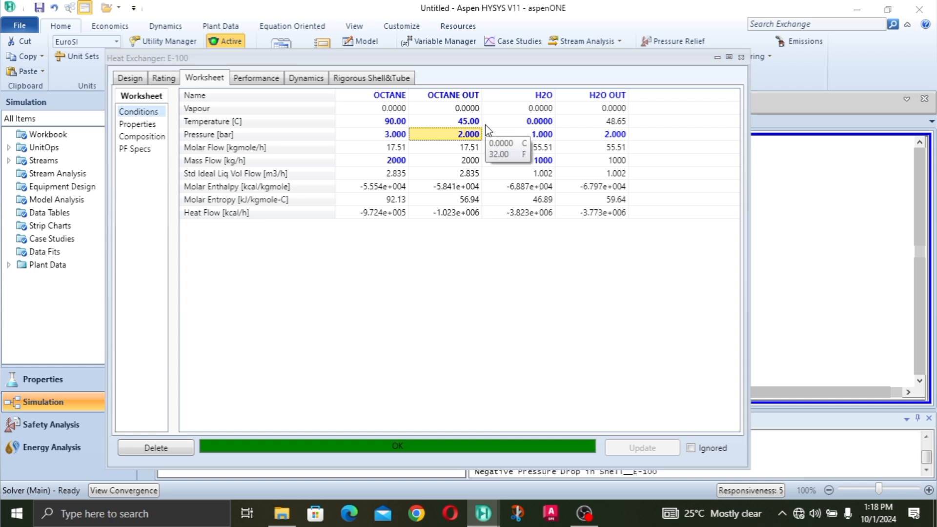
left_click(478, 123)
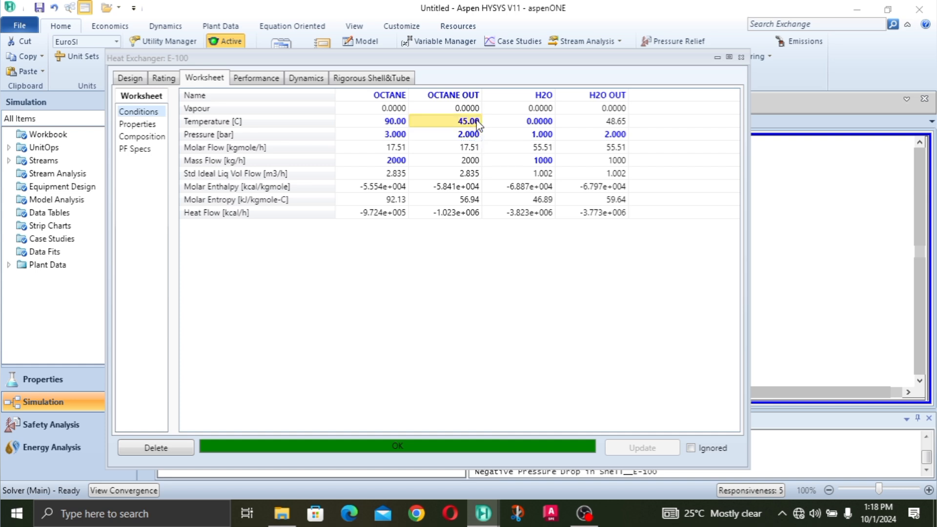
type("49")
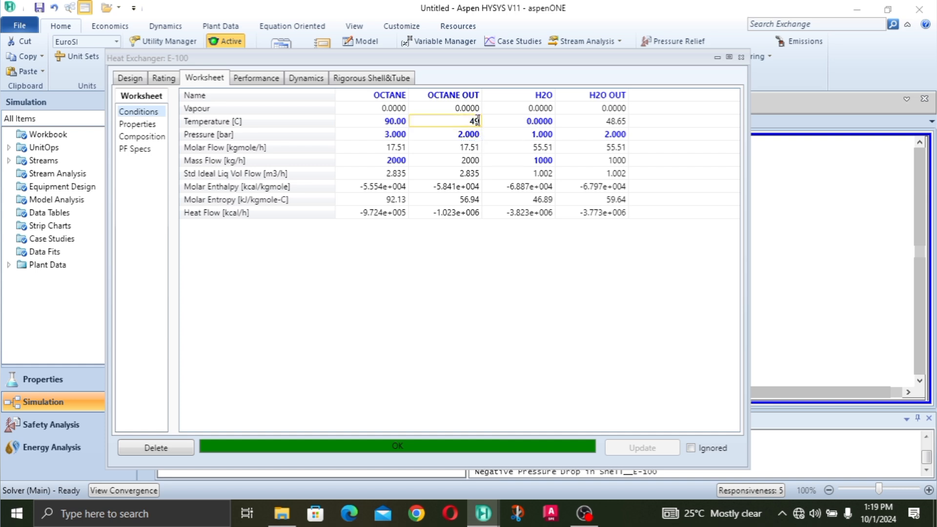
key("Return")
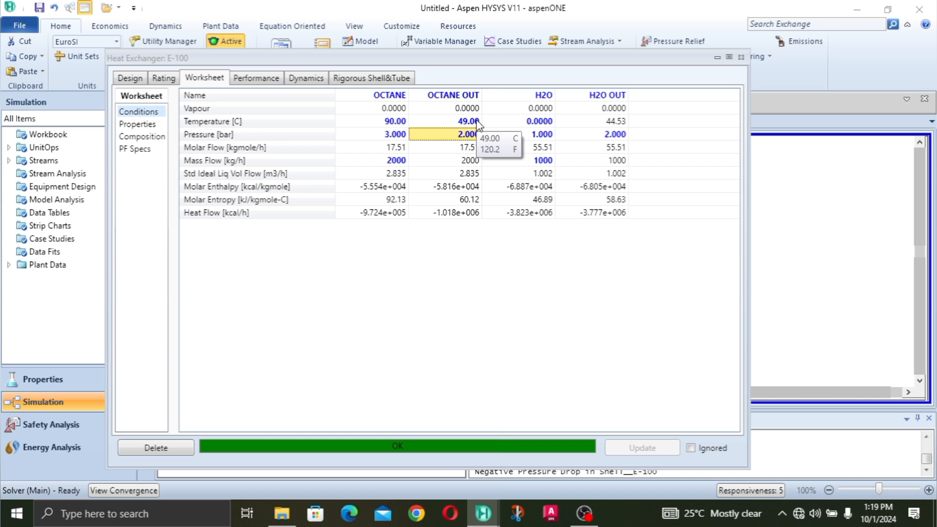
- Try successively lower OCTANE OUT temperatures of 48, 47 and 46 °C
left_click(478, 122)
type("48")
key("Return")
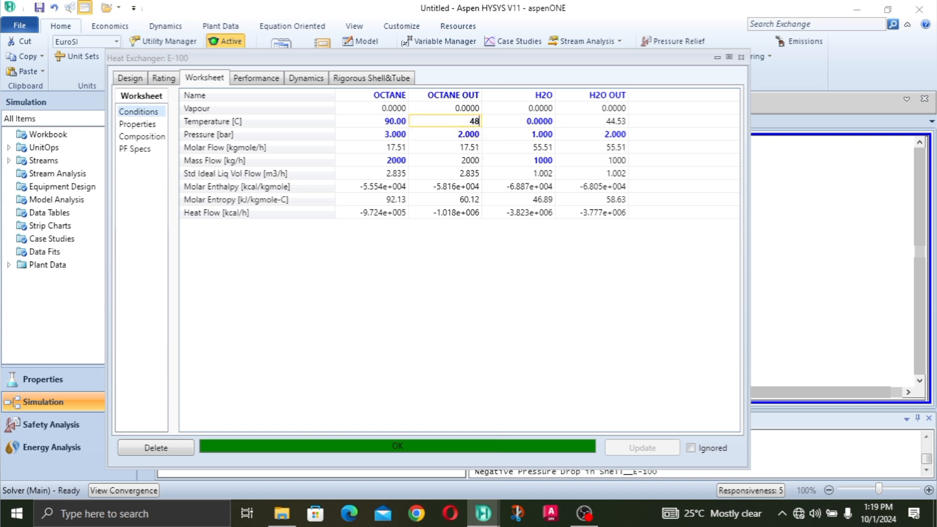
left_click(477, 125)
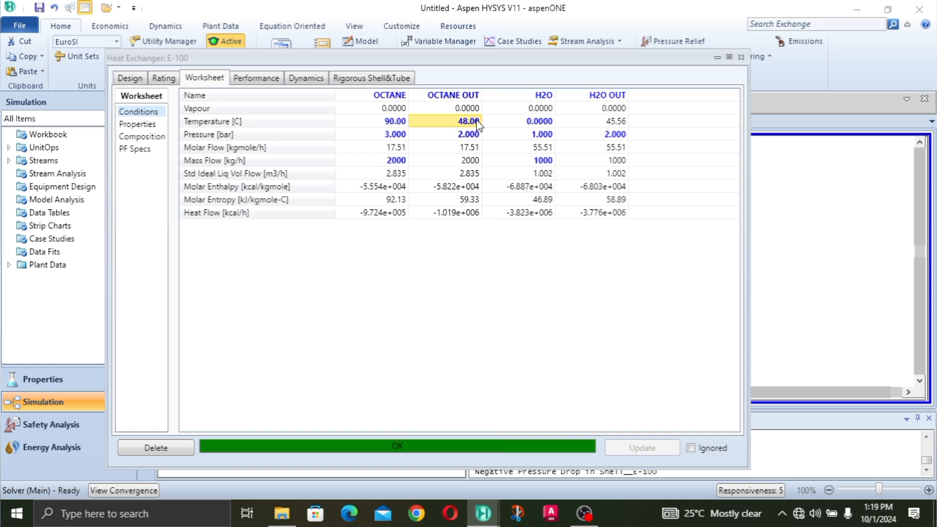
type("47")
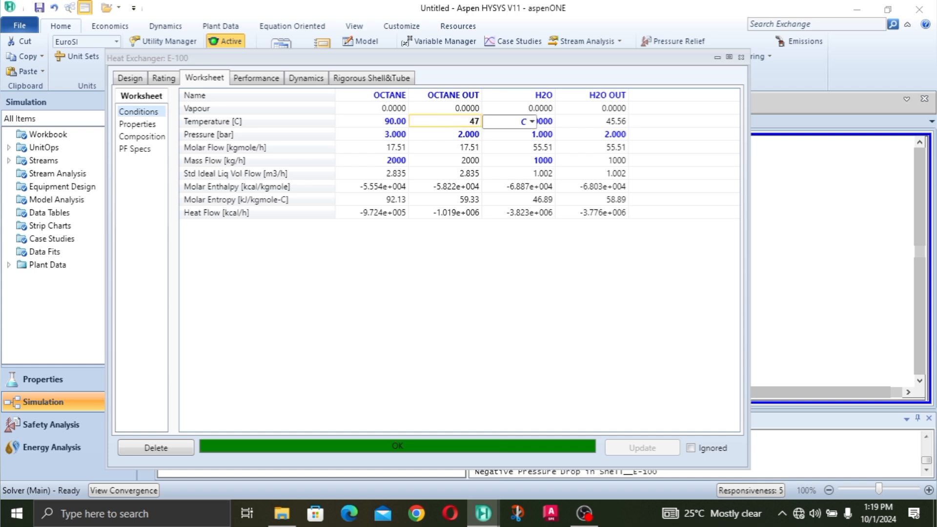
key("Return")
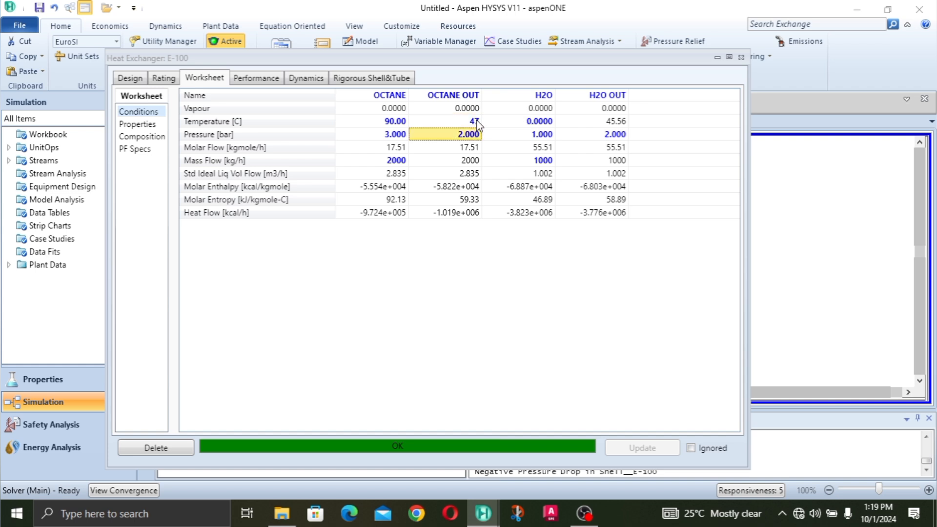
left_click(477, 122)
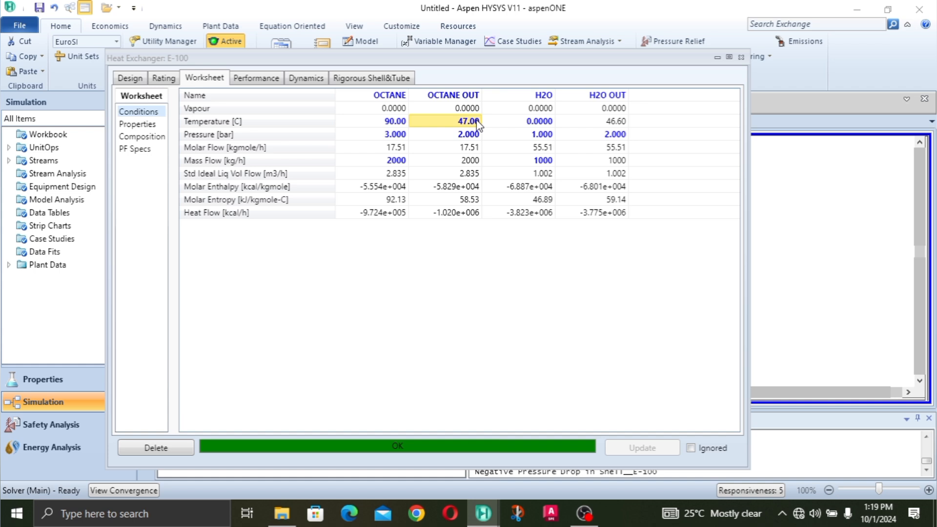
type("46")
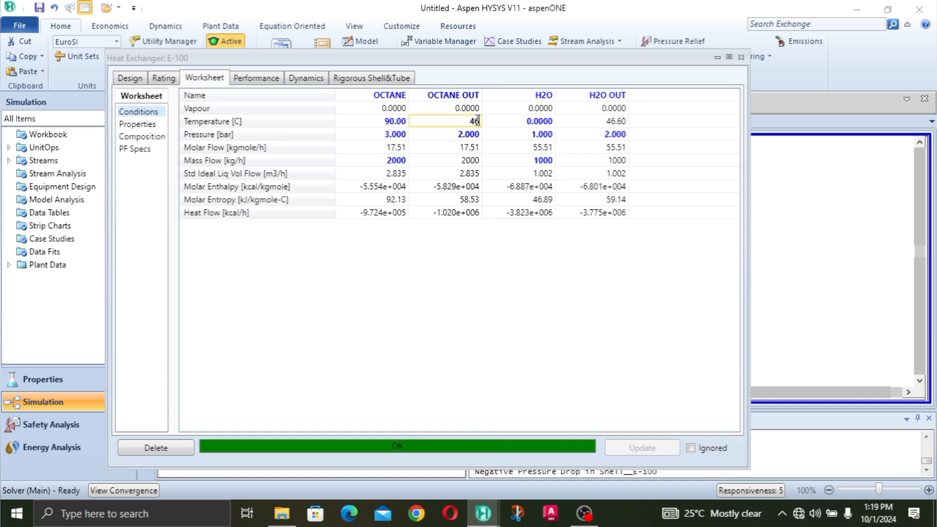
key("Return")
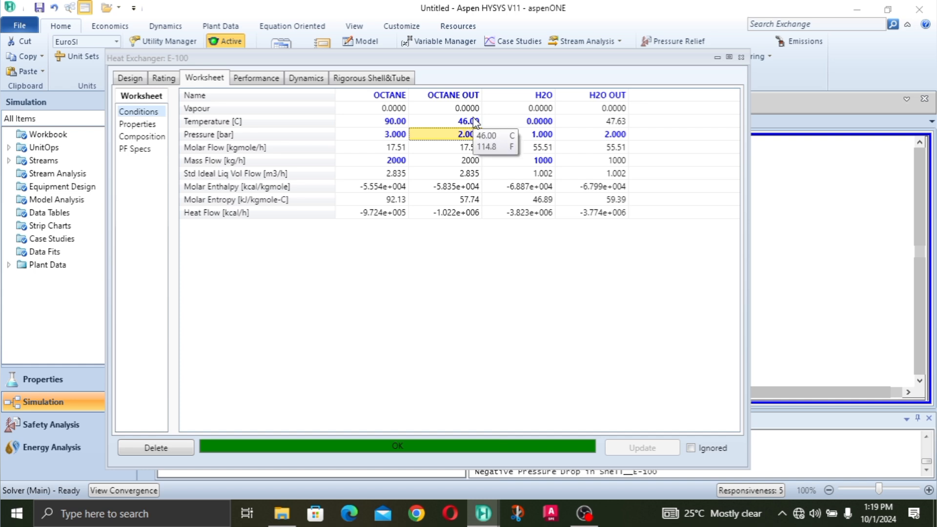
- Set the OCTANE OUT stream's temperature to 47 °C and check its standard ideal liquid volume flow
left_click(476, 122)
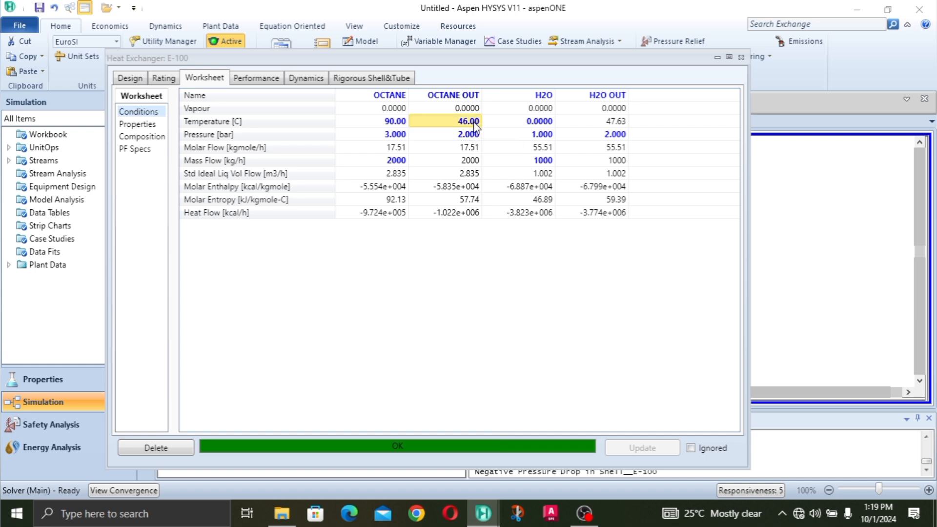
type("47")
key("Return")
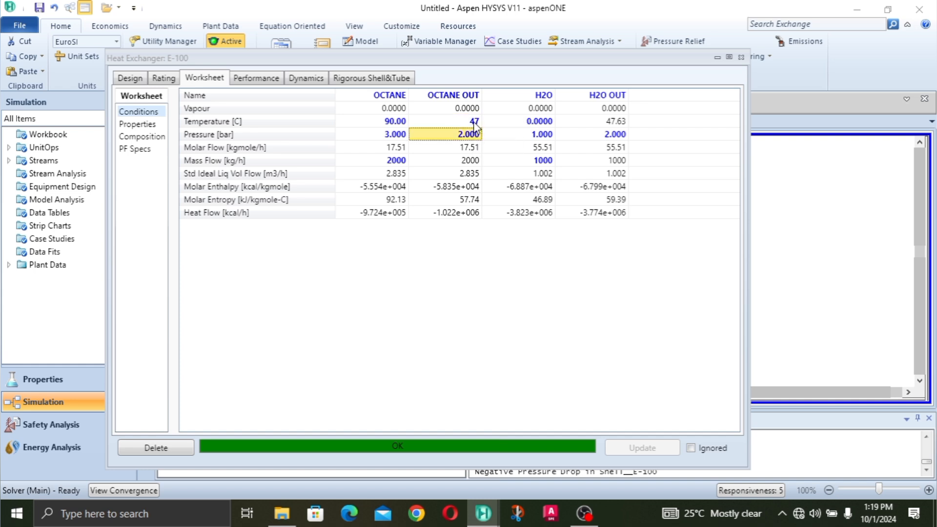
left_click(471, 178)
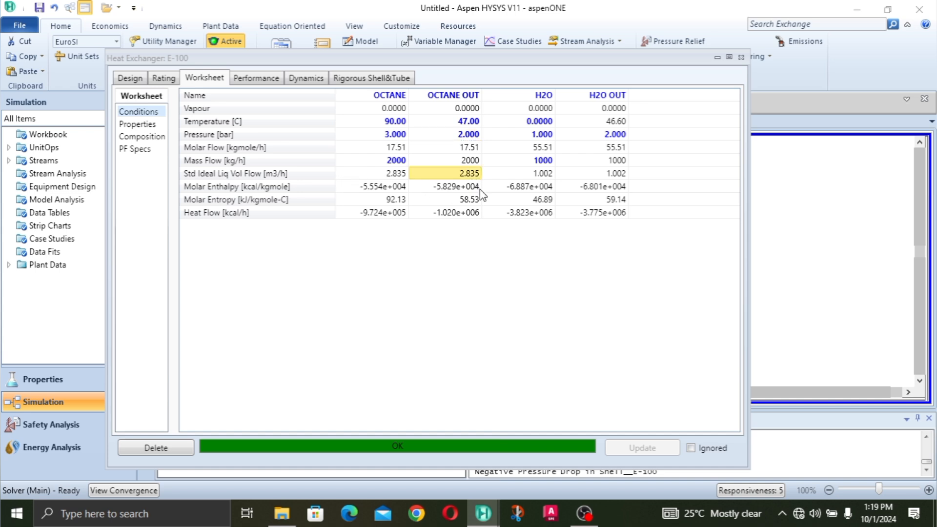
- Check the OCTANE OUT stream's molar enthalpy and volume flow, and close heat exchanger E-100's worksheet
left_click(480, 189)
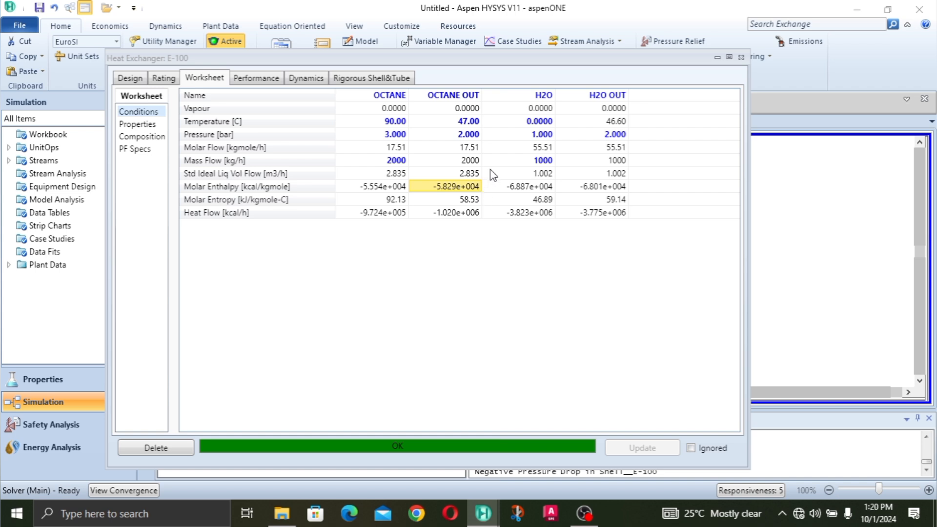
left_click(474, 166)
left_click(470, 186)
mouse_move(525, 204)
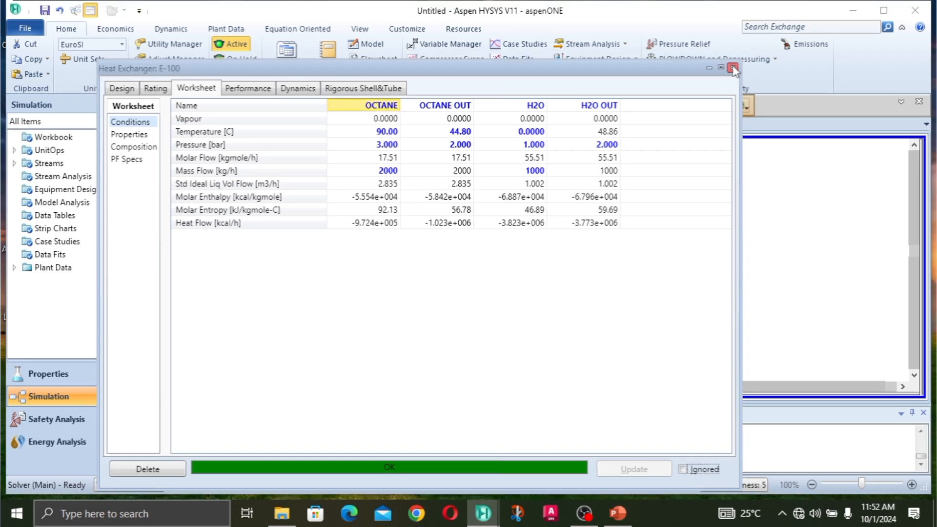
left_click(735, 66)
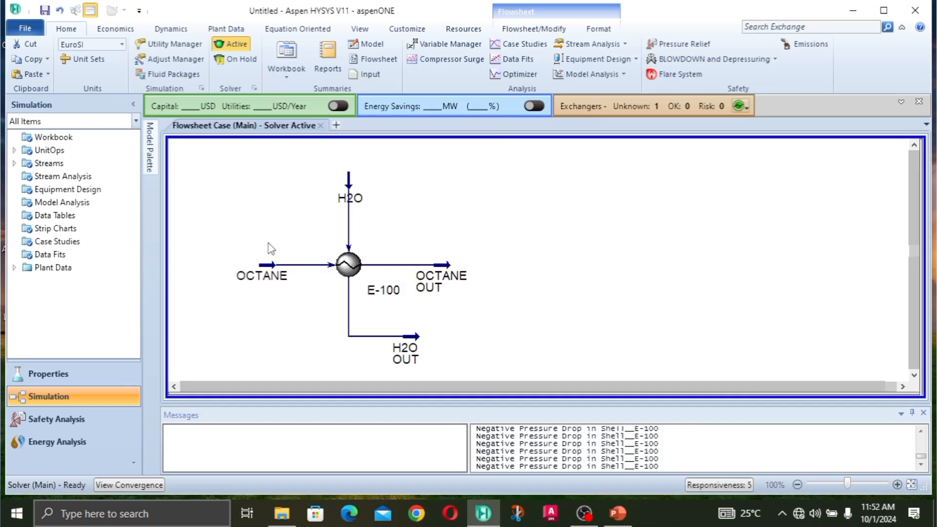
- Review the conditions of the OCTANE inlet stream and the OCTANE OUT stream
double_click(257, 277)
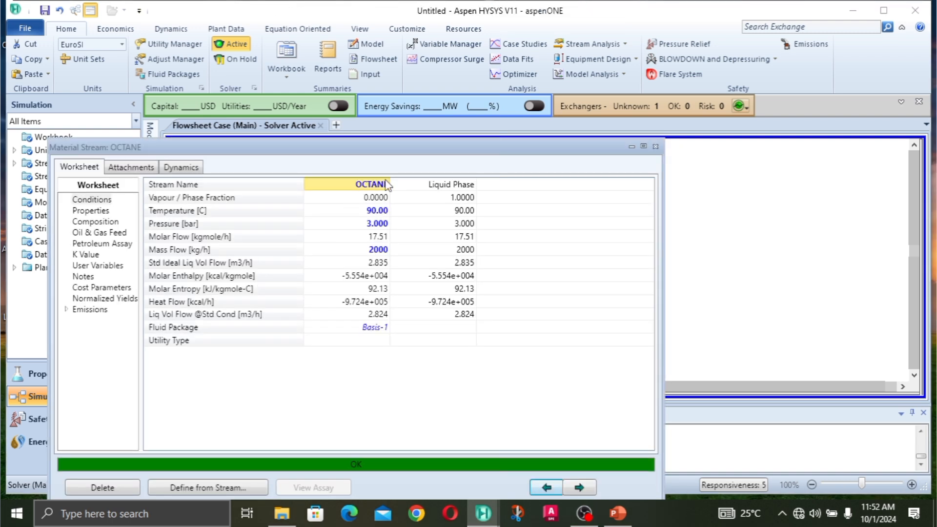
mouse_move(389, 220)
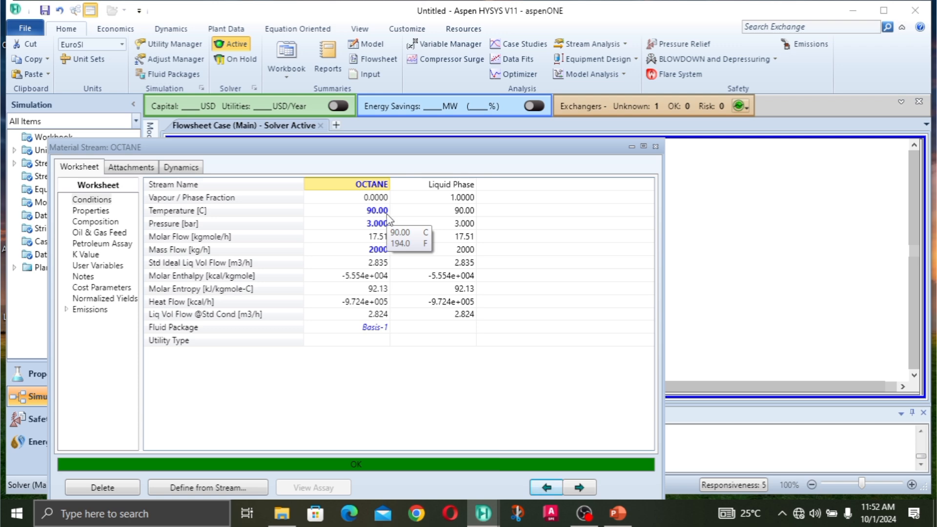
left_click(655, 146)
left_click(433, 281)
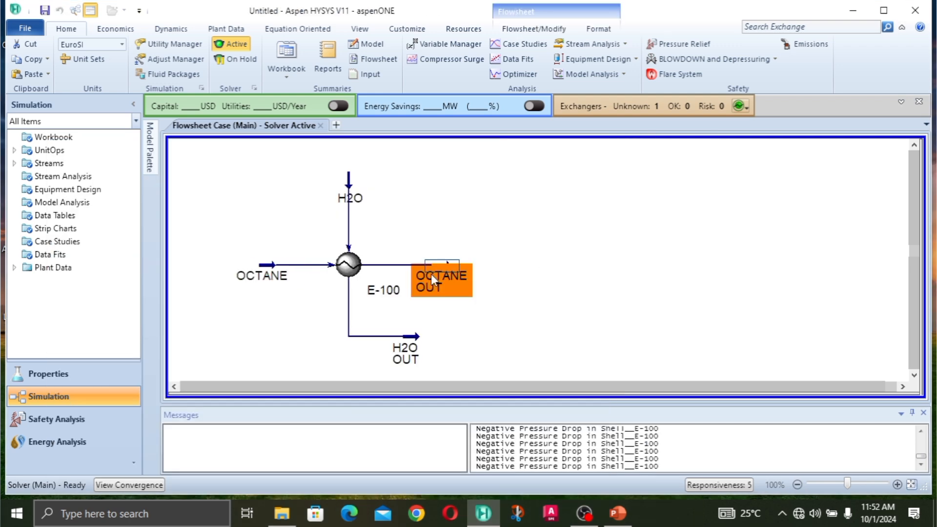
double_click(432, 279)
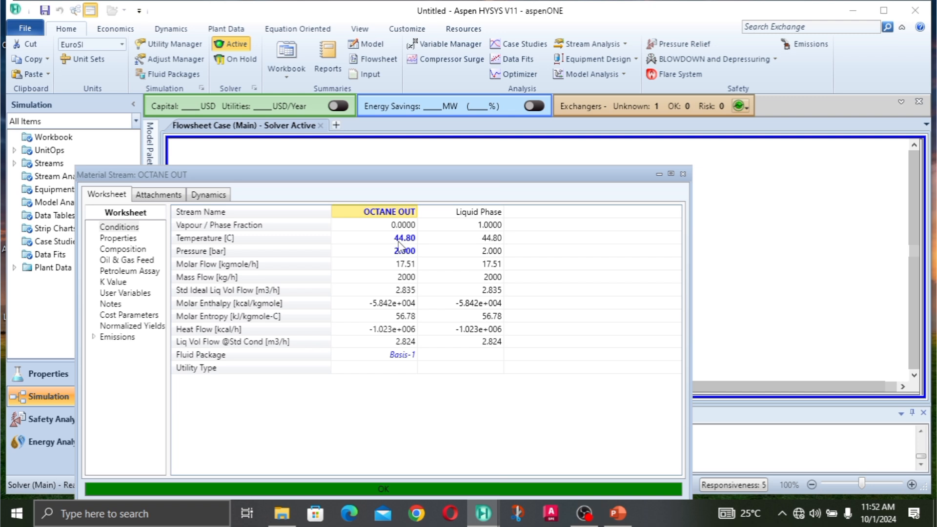
left_click(688, 177)
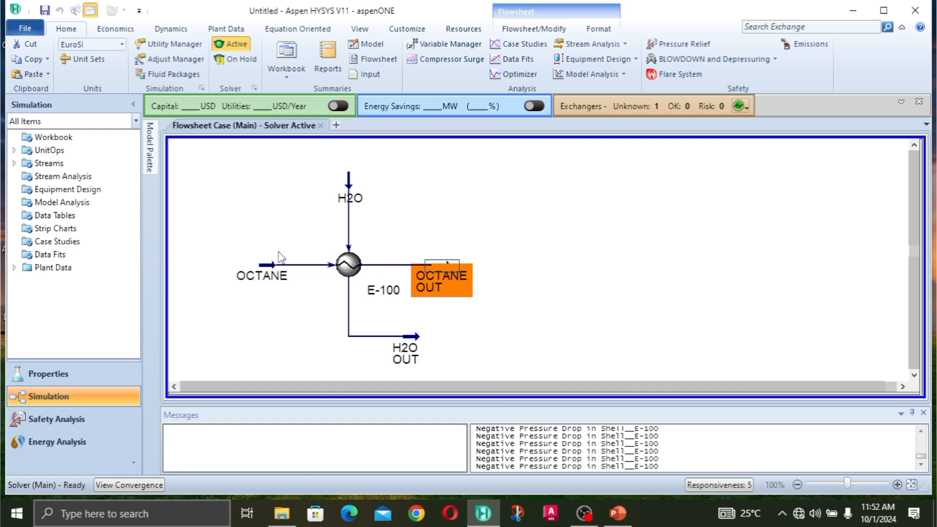
- Review the conditions of the H2O inlet stream and the H2O OUT stream
double_click(356, 196)
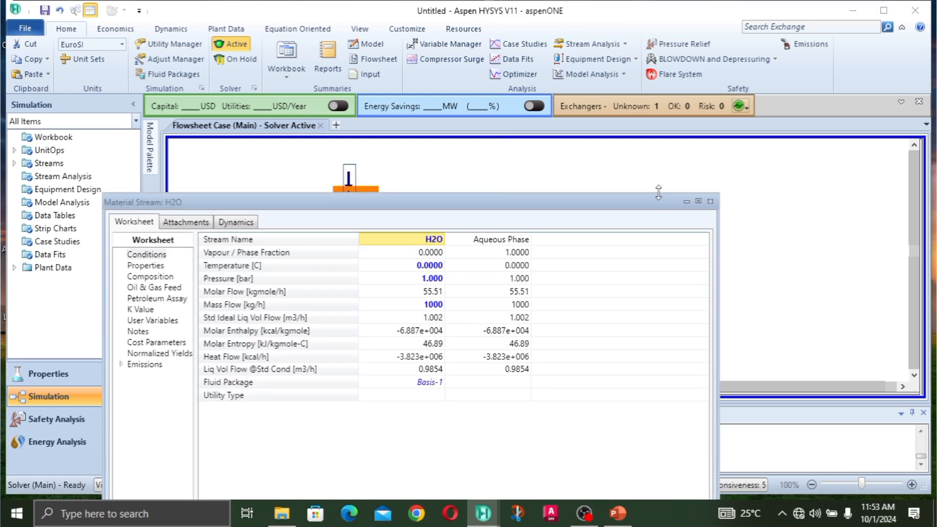
left_click(709, 201)
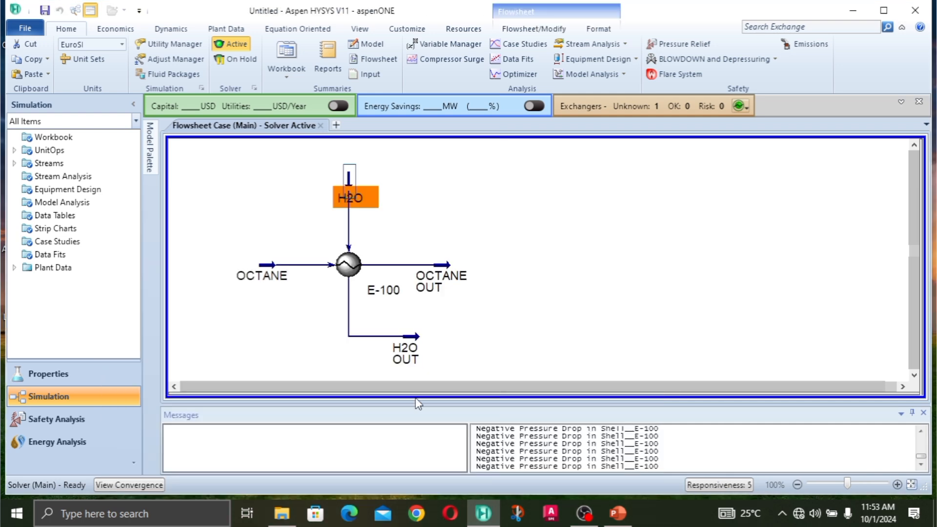
double_click(411, 347)
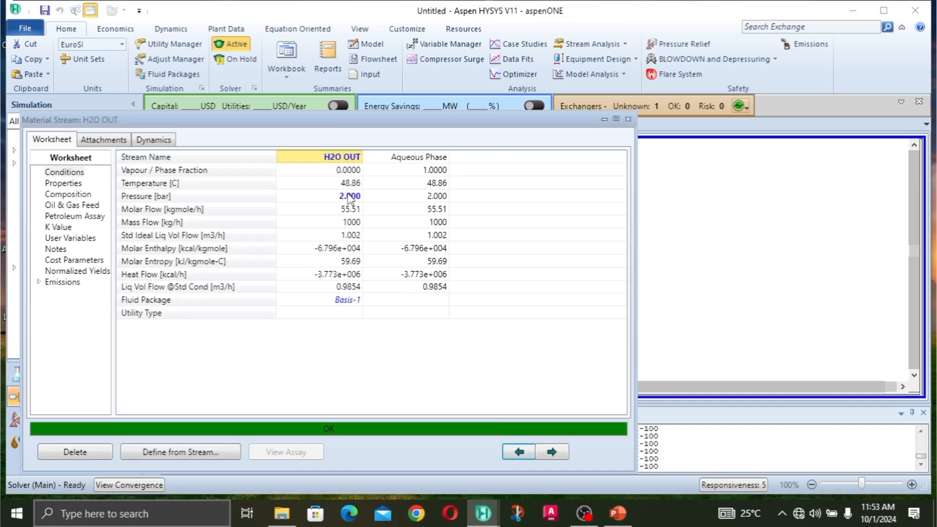
mouse_move(360, 190)
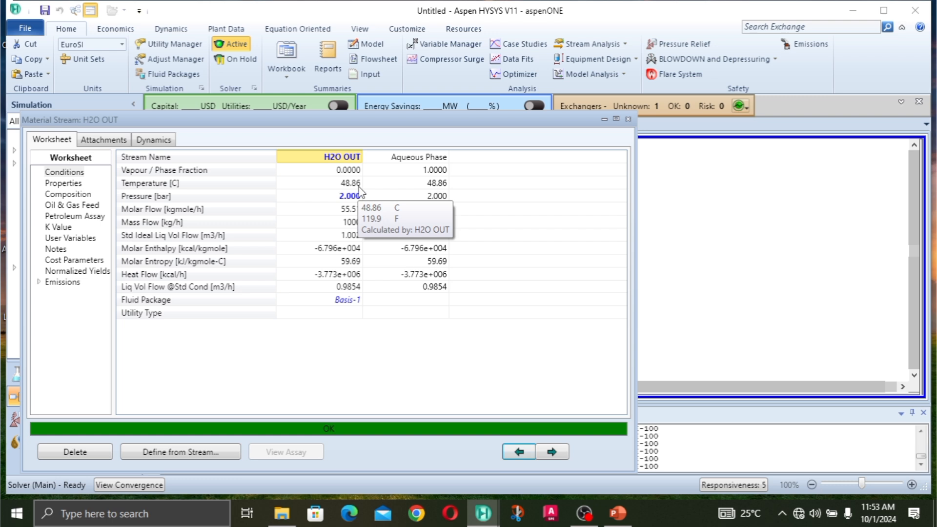
left_click(628, 120)
left_click(534, 255)
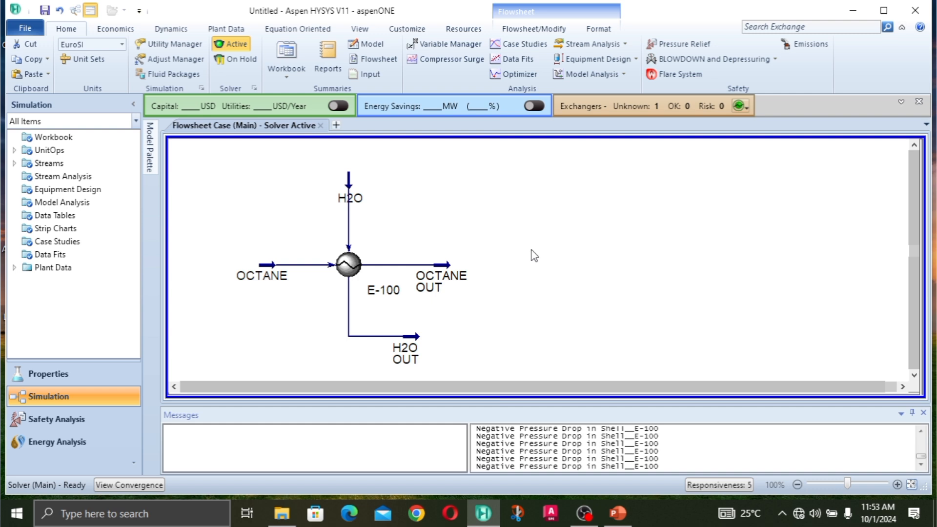
left_click(348, 188)
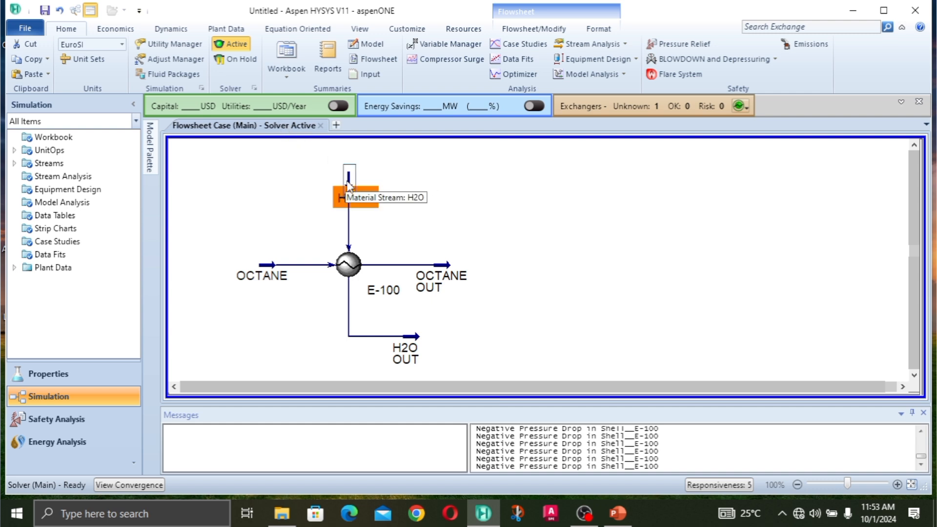
left_click(405, 211)
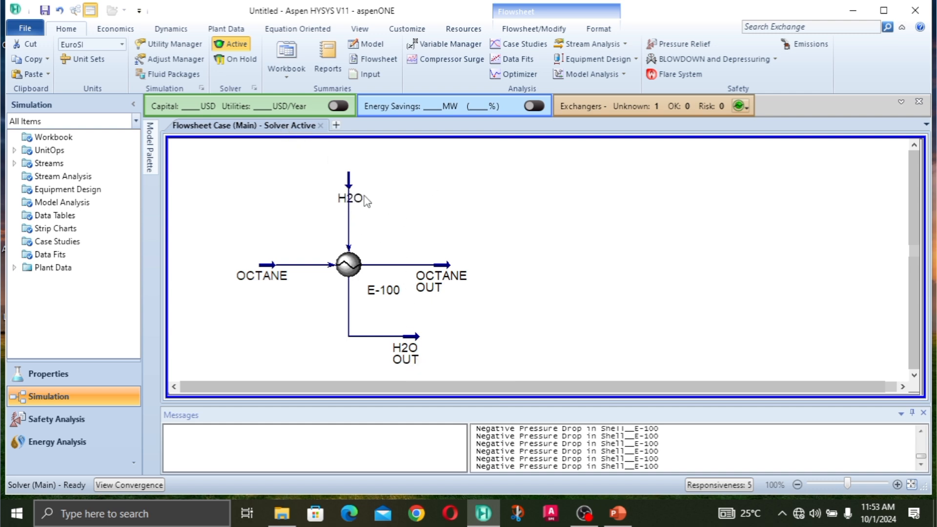
left_click(359, 201)
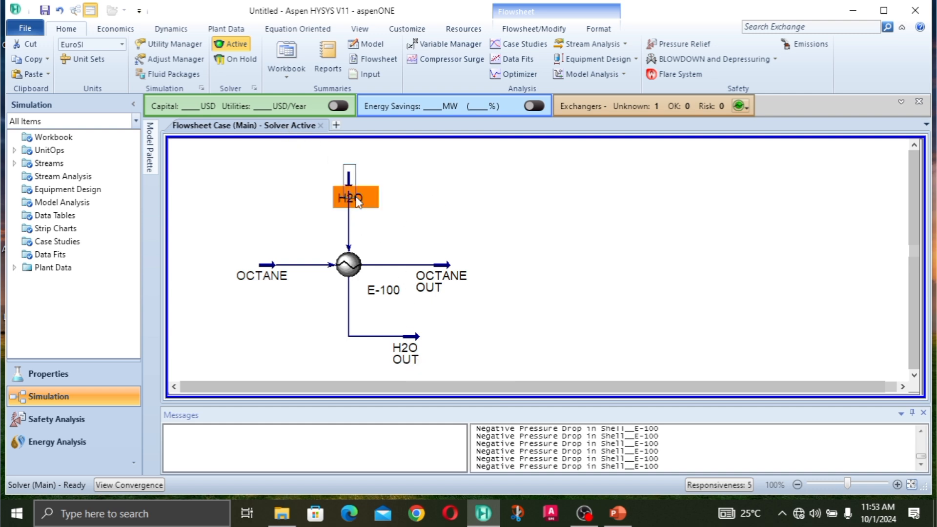
left_click(406, 347)
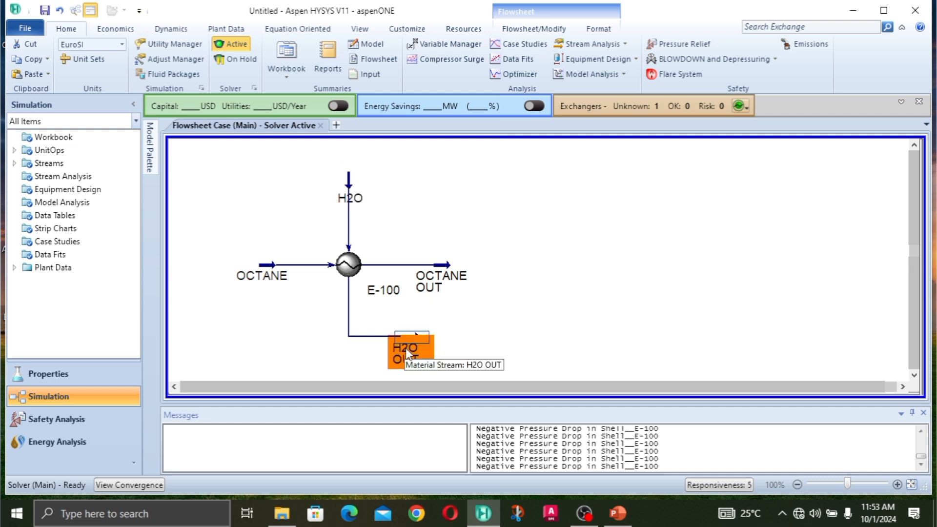
left_click(262, 294)
left_click(268, 284)
left_click(449, 274)
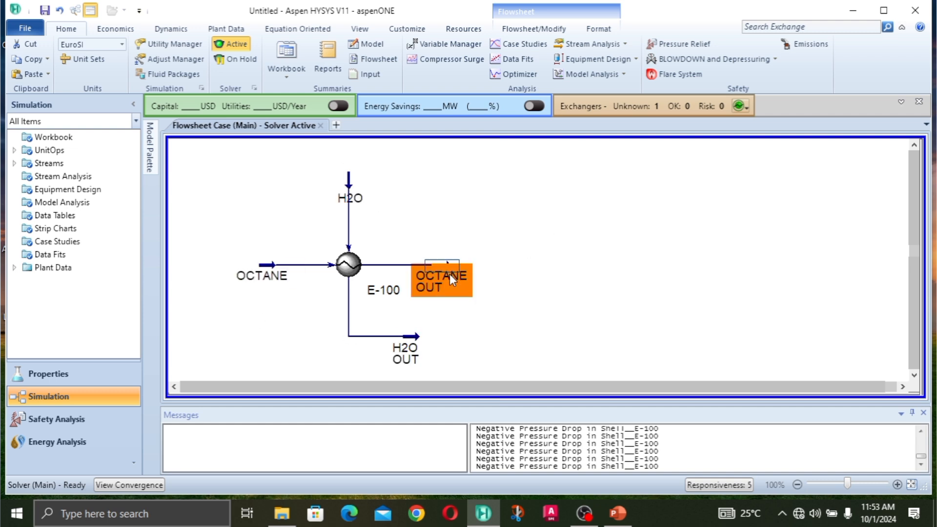
left_click(604, 209)
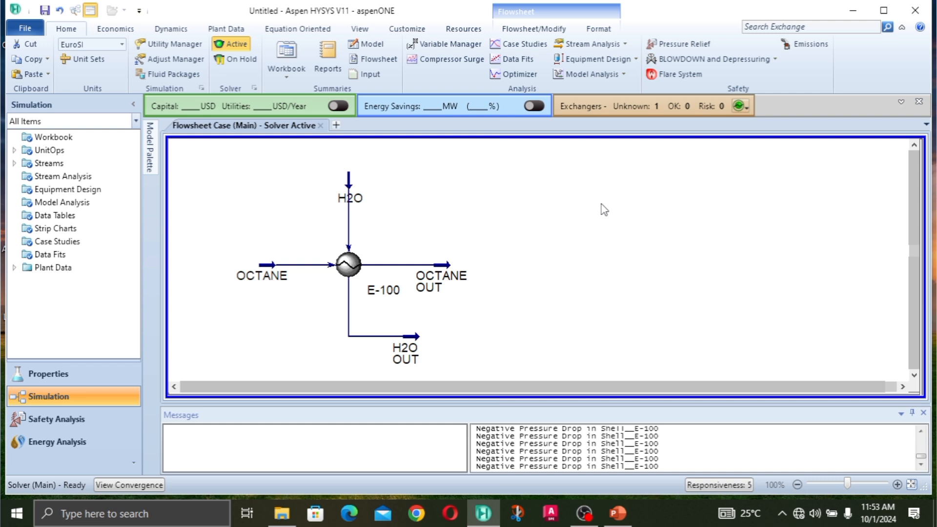
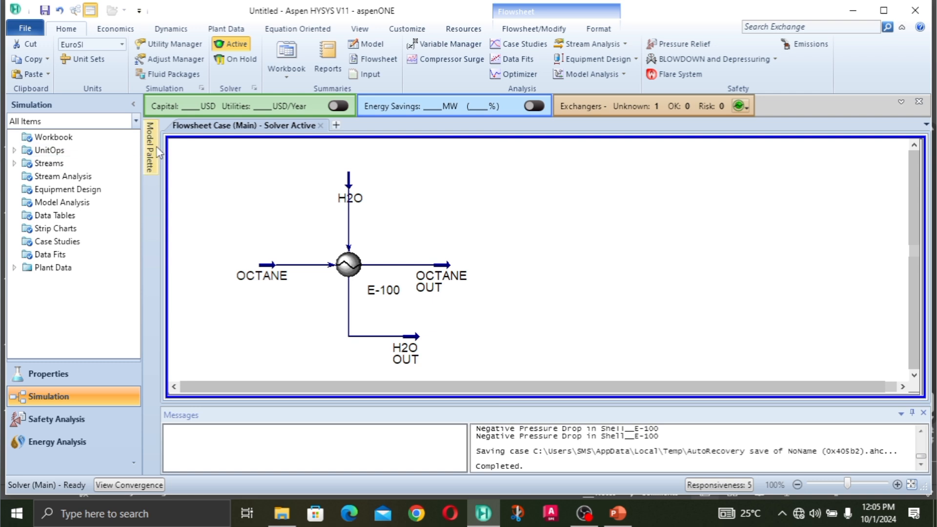
- Add two more heat exchangers to the flowsheet in a row beyond the OCTANE OUT stream
left_click(150, 149)
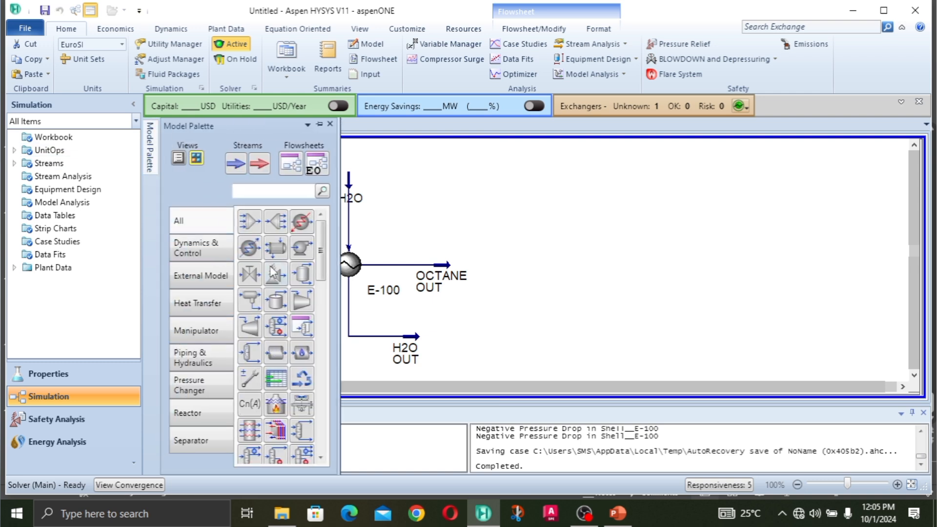
left_click(247, 250)
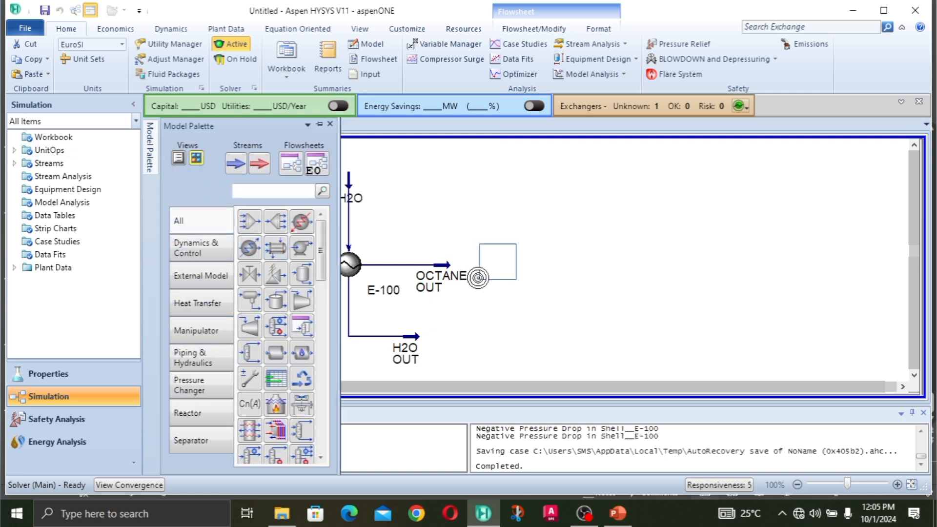
left_click(484, 282)
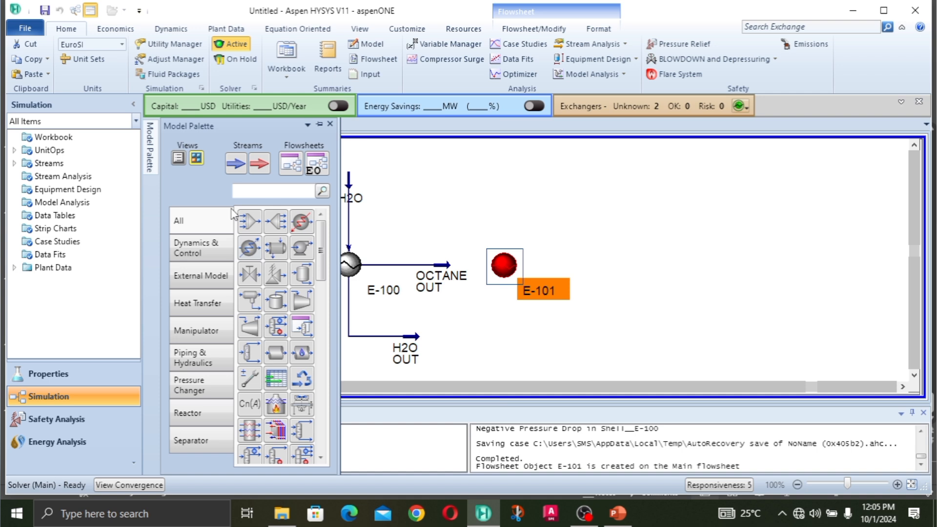
left_click(276, 250)
left_click(703, 281)
left_click(636, 333)
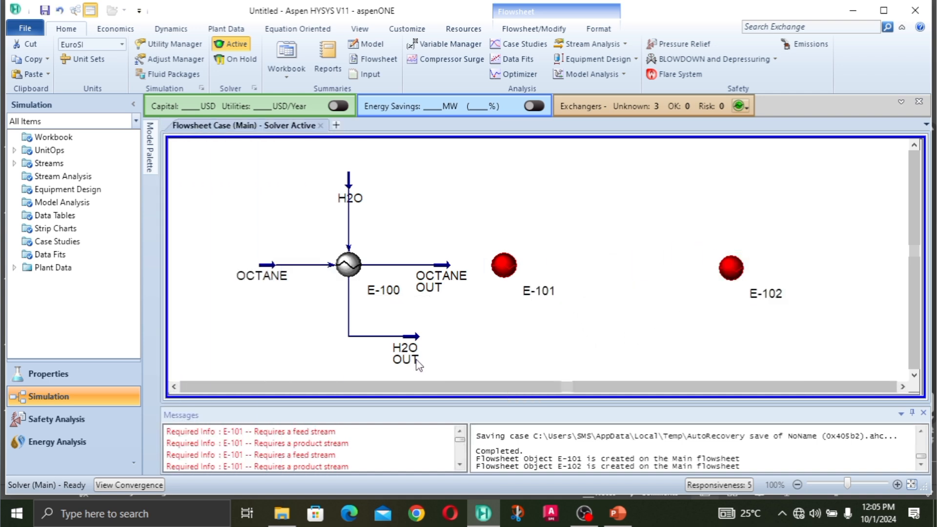
- Shift E-101 slightly away from the OCTANE OUT stream and bring E-102 closer to E-101
left_click(502, 273)
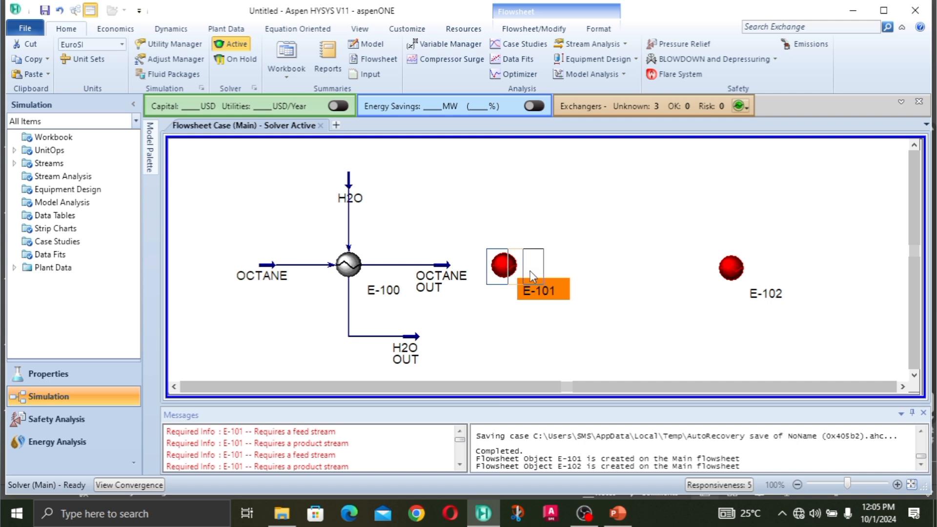
left_click_drag(529, 270, 531, 271)
left_click(619, 281)
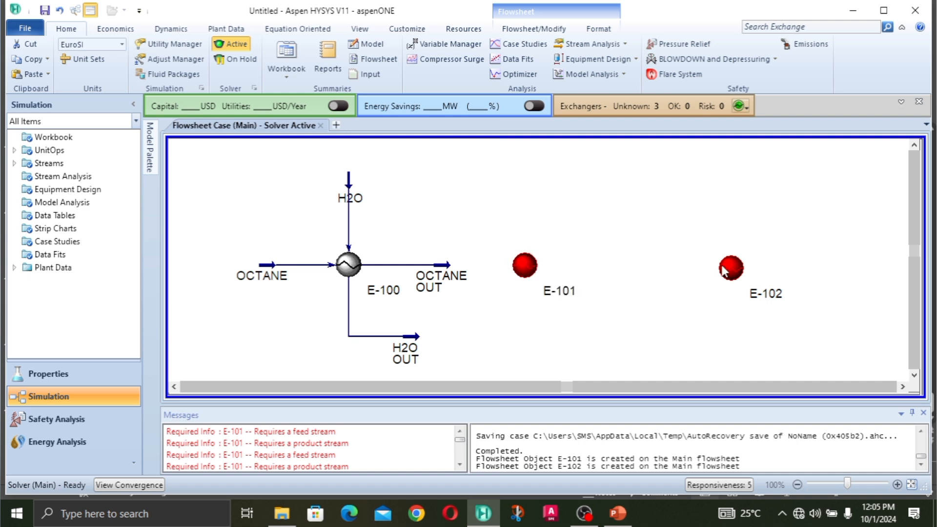
left_click_drag(724, 270, 675, 267)
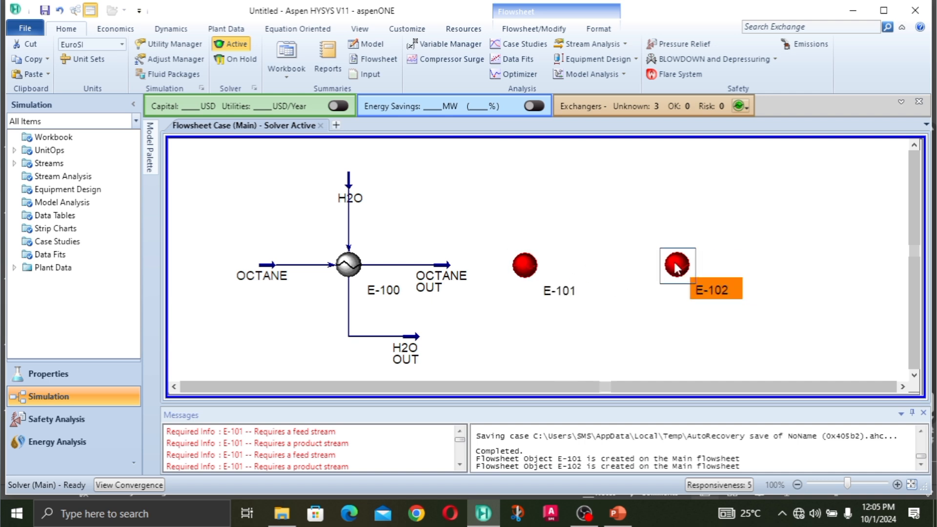
left_click(639, 328)
- Place one material stream above each of exchangers E-101 and E-102, and check the OCTANE stream's conditions
left_click(150, 146)
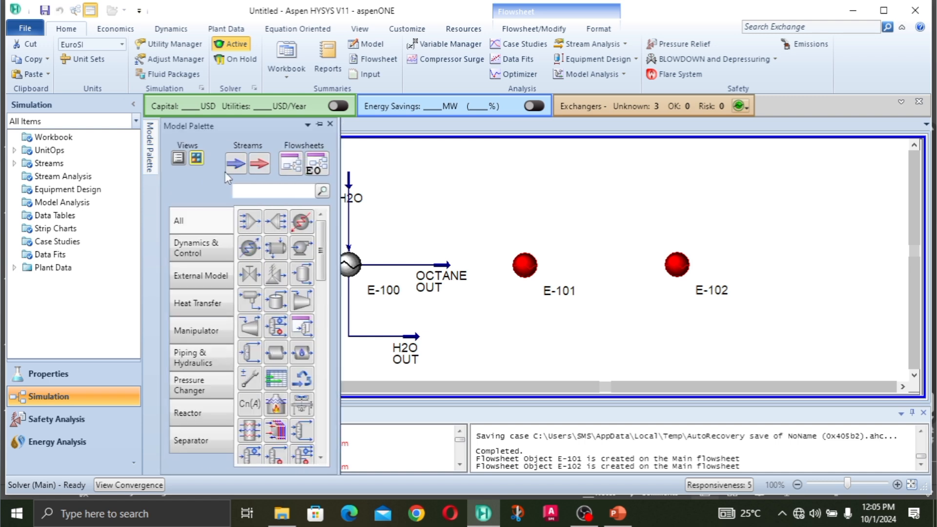
left_click_drag(236, 171, 514, 195)
left_click_drag(228, 173, 675, 194)
left_click(634, 333)
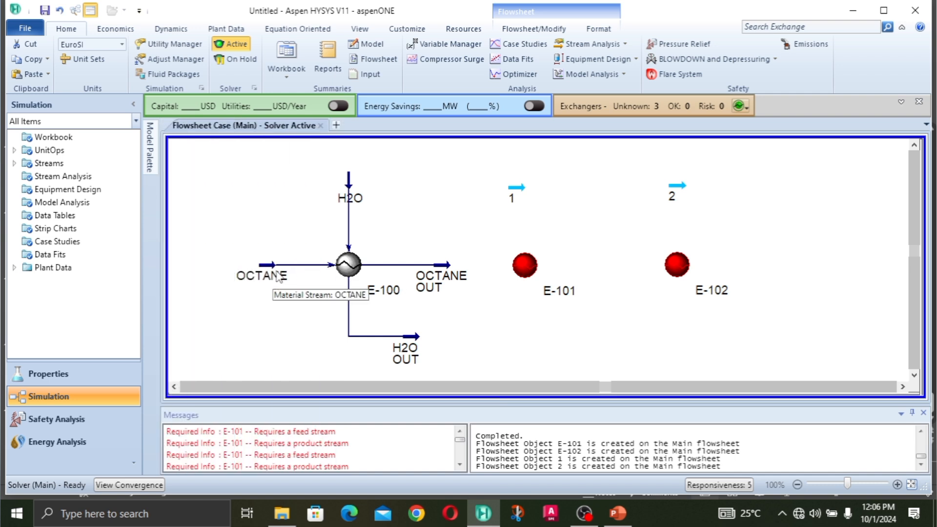
double_click(272, 263)
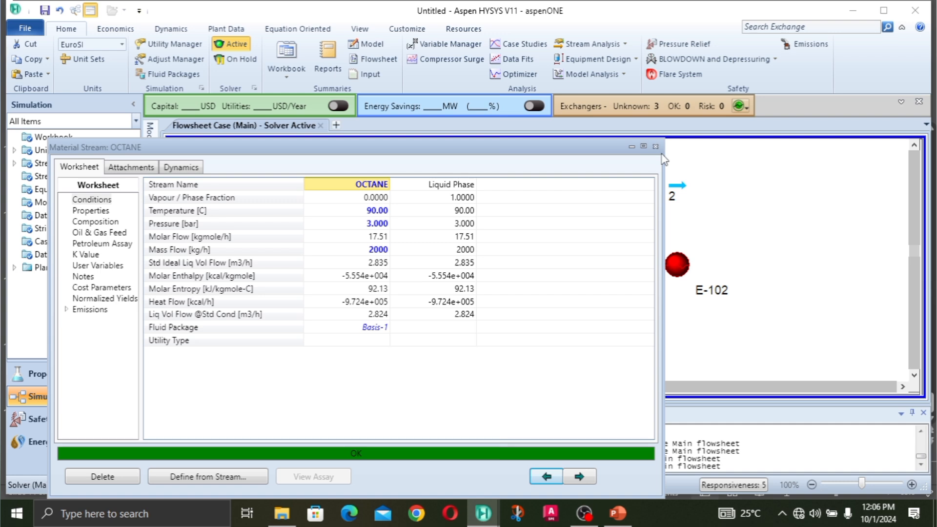
left_click(655, 146)
- Rotate material streams 1 and 2 so that both arrows point down toward the exchangers
left_click(517, 195)
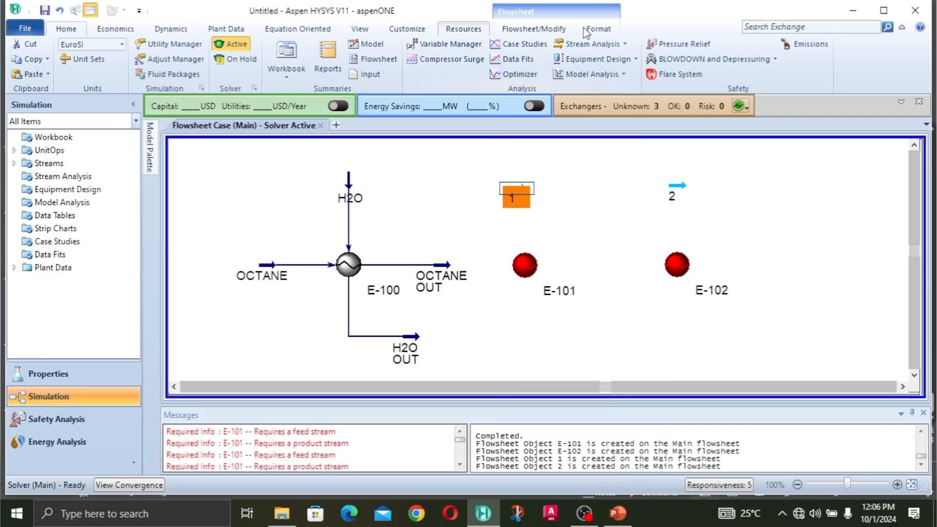
left_click(534, 28)
left_click(83, 46)
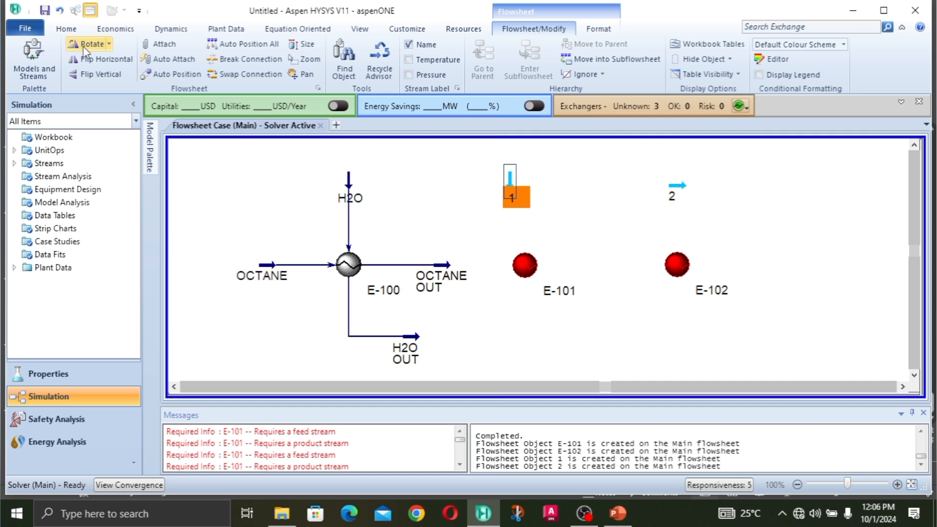
left_click(677, 185)
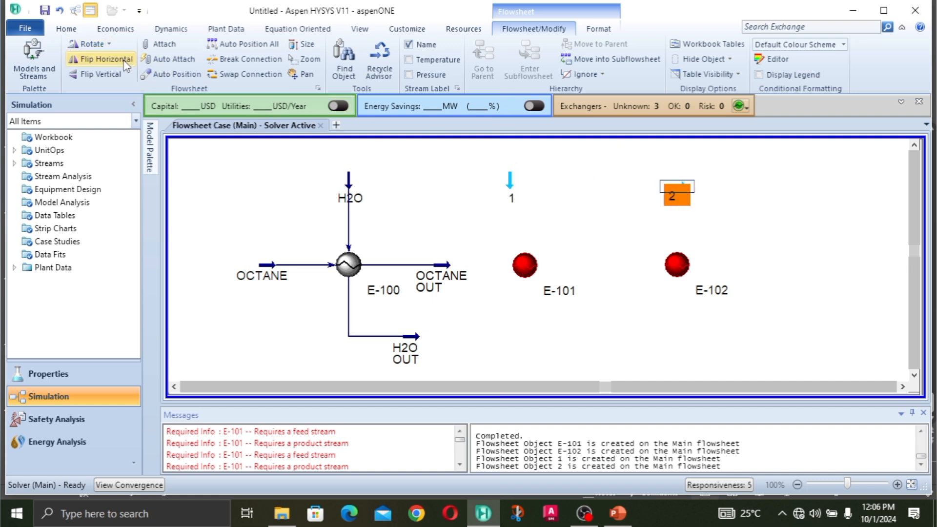
left_click(89, 44)
left_click(65, 29)
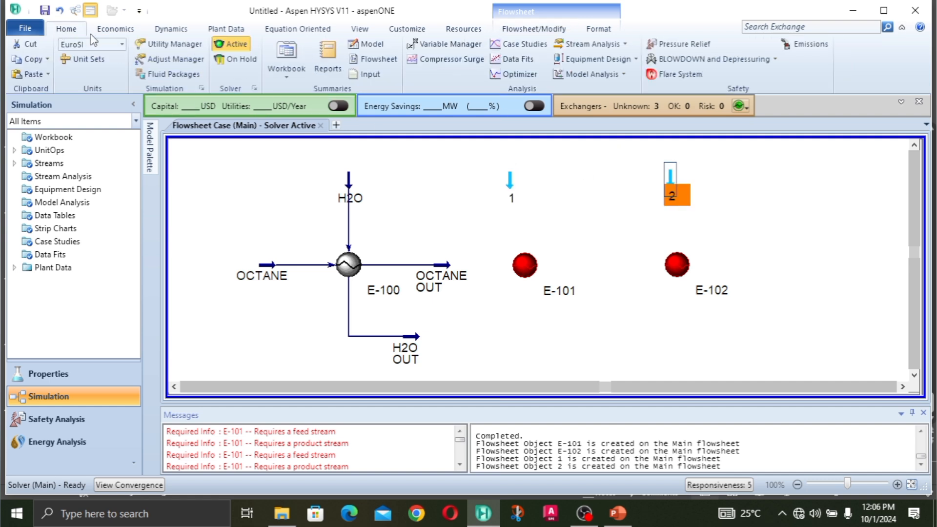
left_click(453, 197)
- Line up E-101 directly beneath stream 1, shift E-102 and stream 2 closer to them, and lower both streams slightly
left_click(521, 272)
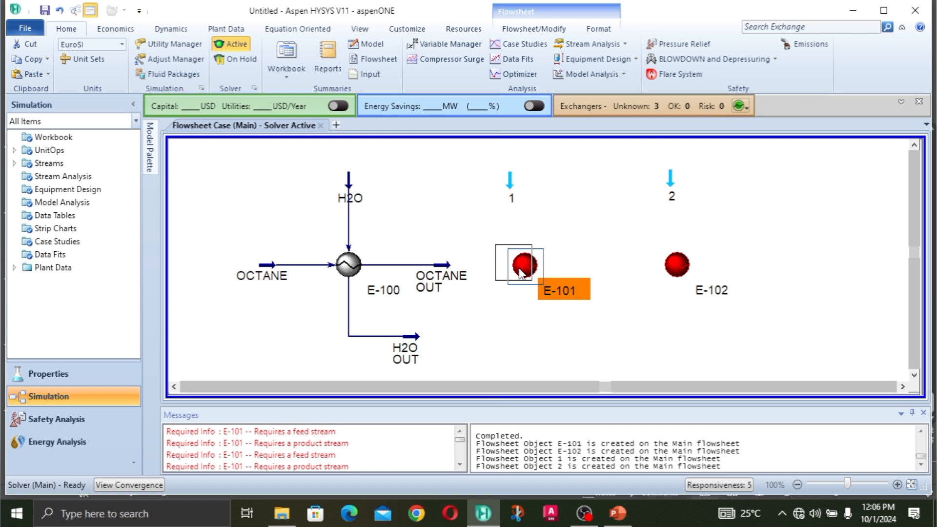
left_click_drag(519, 268, 507, 264)
left_click(583, 239)
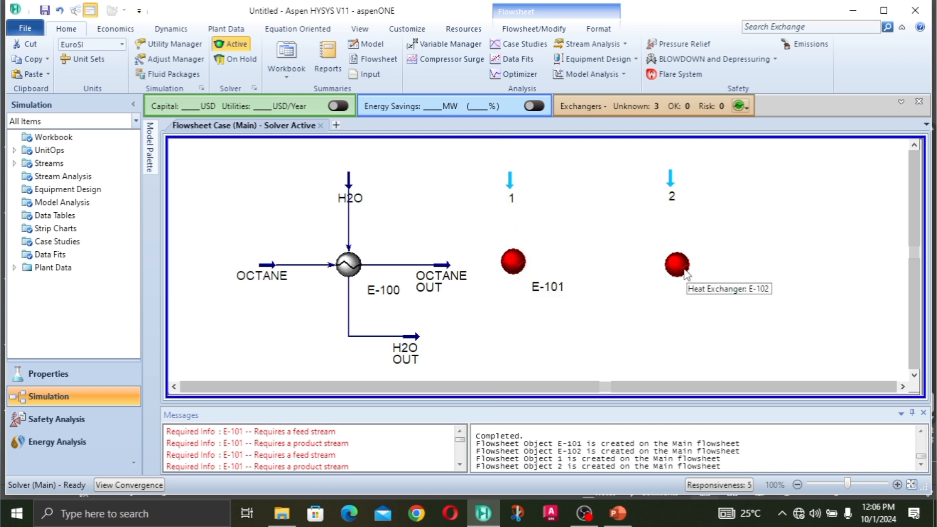
left_click_drag(687, 276, 660, 271)
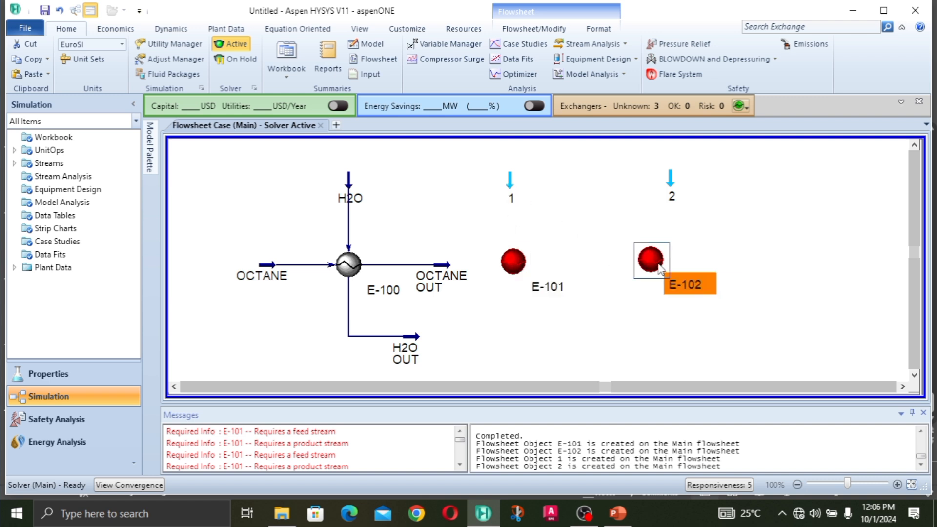
left_click(676, 224)
left_click_drag(673, 184, 656, 193)
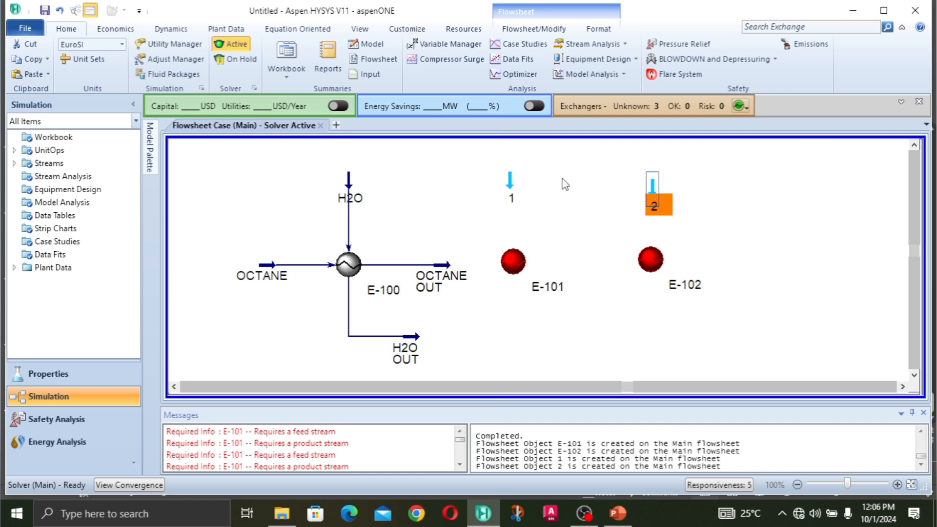
mouse_move(507, 184)
left_mouse_down()
mouse_move(523, 205)
mouse_move(510, 206)
mouse_move(511, 196)
left_mouse_up()
- Rename material stream 1 above E-101 as H2O 2
double_click(510, 196)
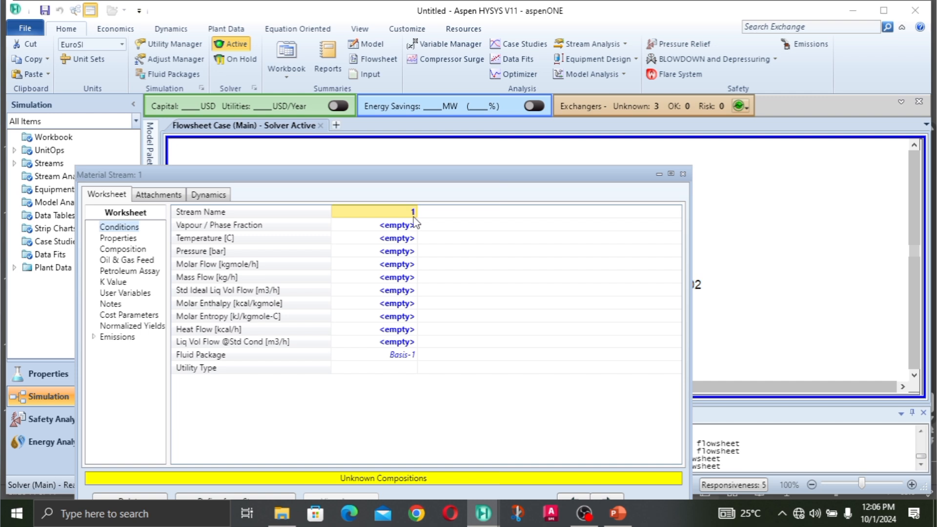
type("H2O")
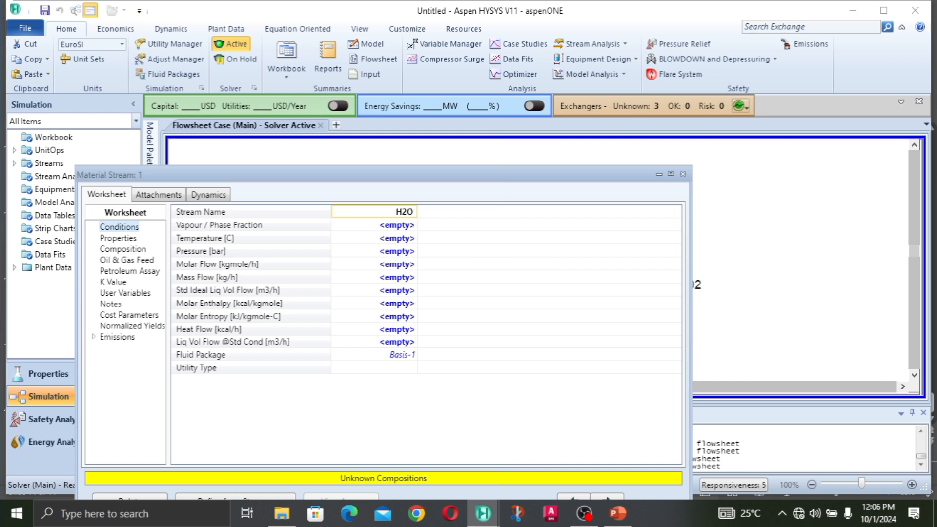
key("XF86AudioLowerVolume")
type("O 2")
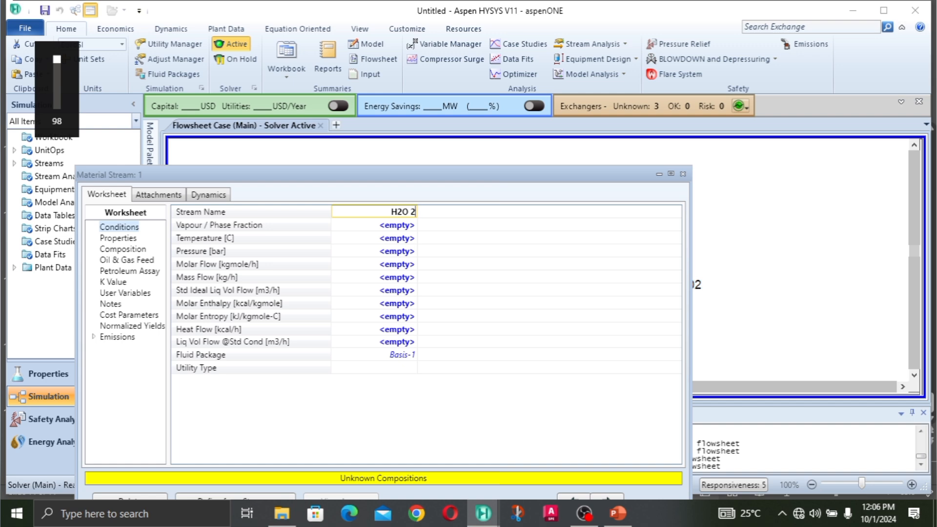
key("Return")
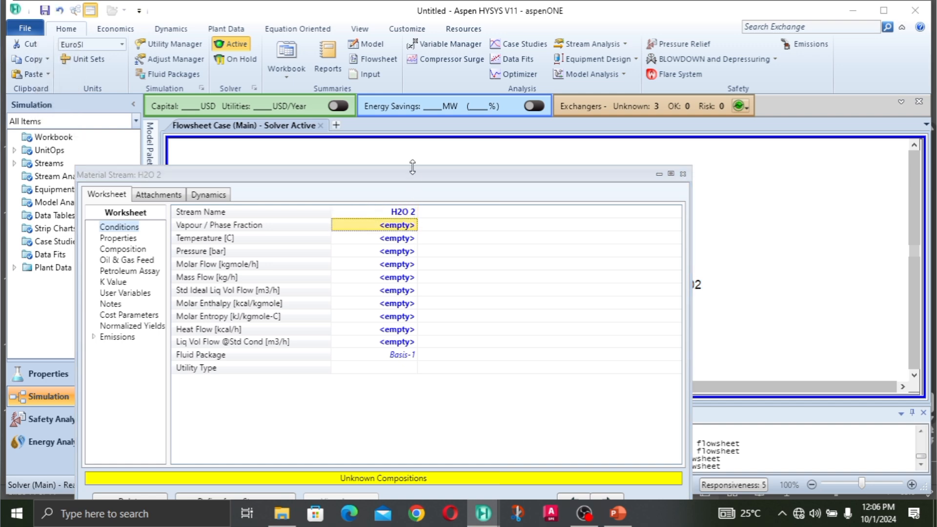
- Define stream H2O 2 by copying the conditions of the existing H2O stream, and check the OCTANE OUT stream's conditions
left_click_drag(412, 173, 437, 56)
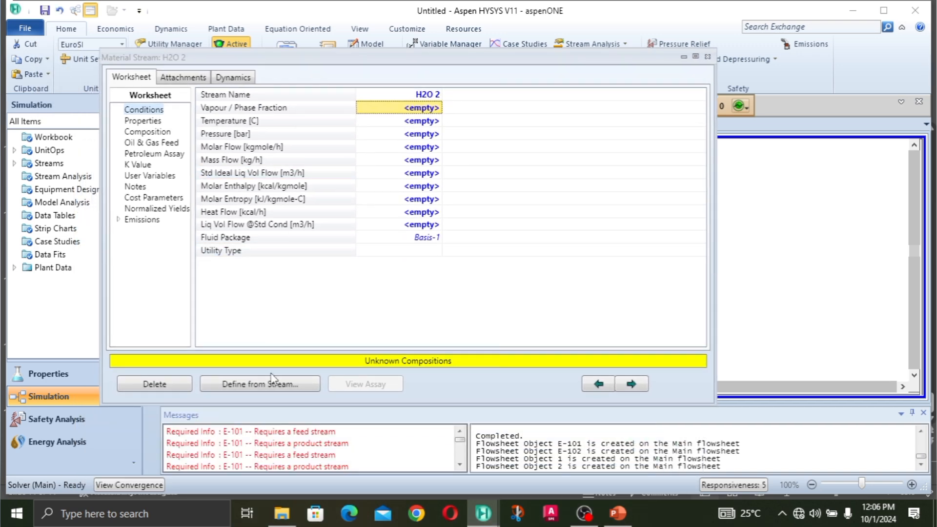
left_click(271, 384)
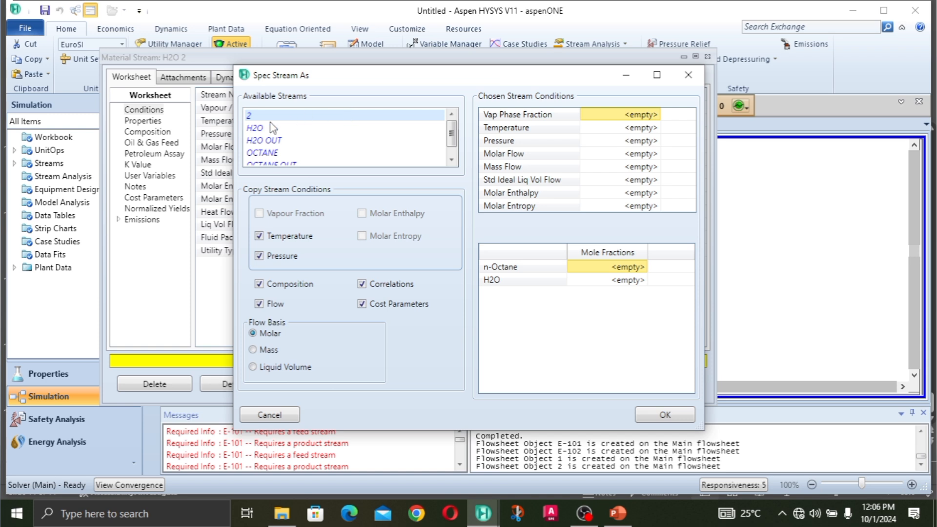
left_click(269, 130)
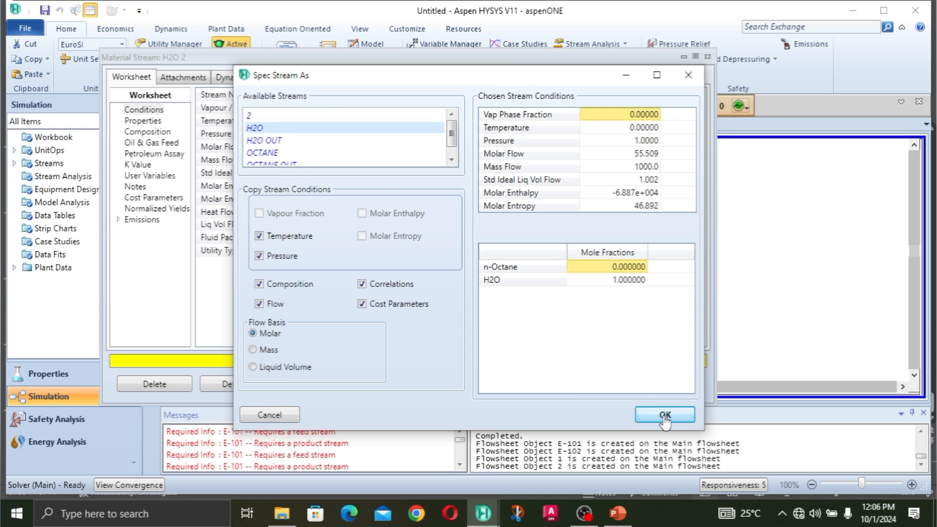
left_click(665, 414)
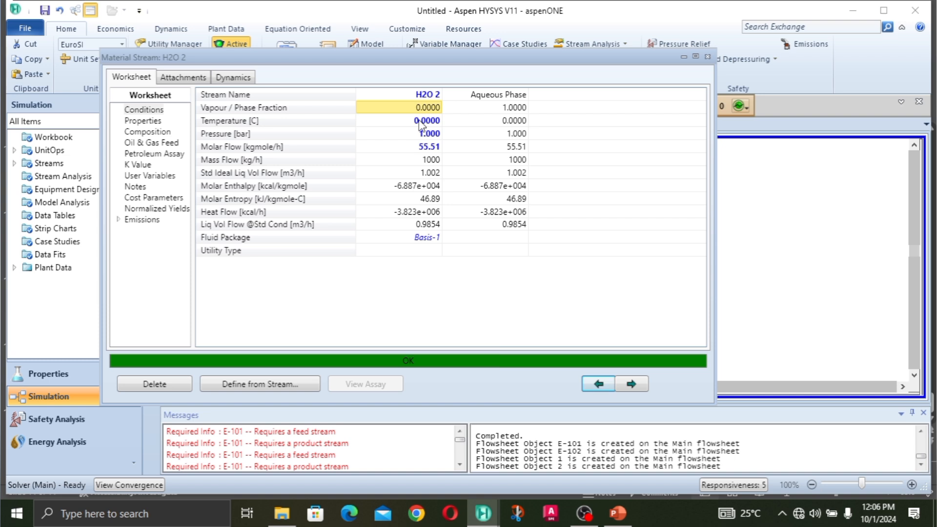
mouse_move(419, 125)
left_click(707, 57)
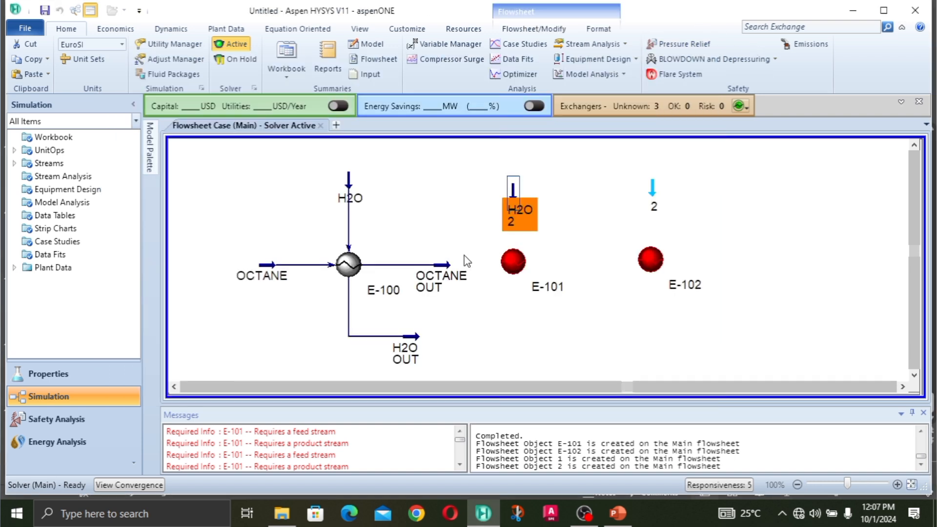
double_click(442, 276)
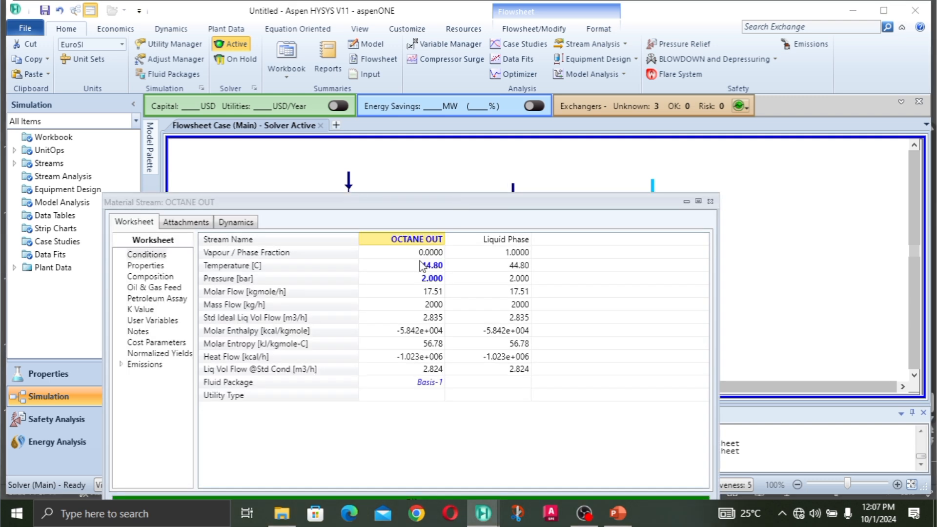
left_click(710, 202)
- Define material stream 2 above E-102 by copying the H2O stream's conditions, and rename it as H2O 3
left_click(652, 188)
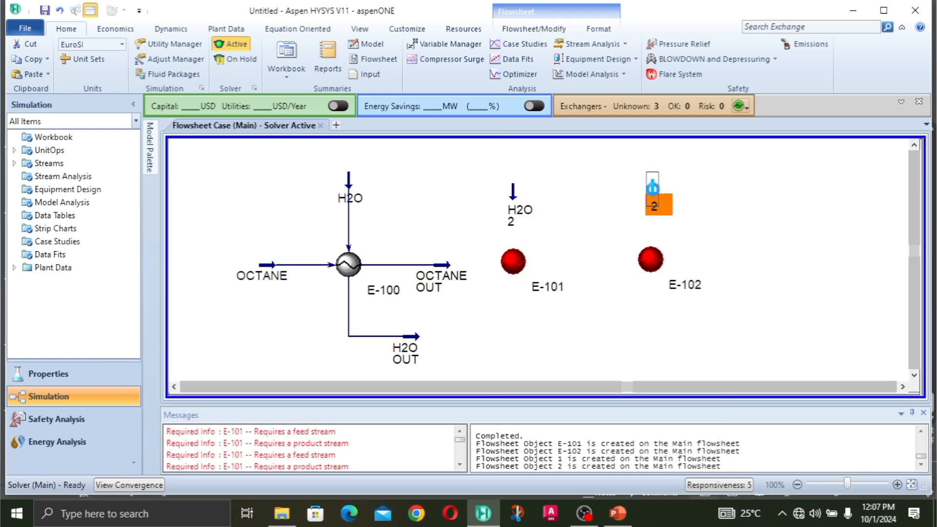
double_click(652, 188)
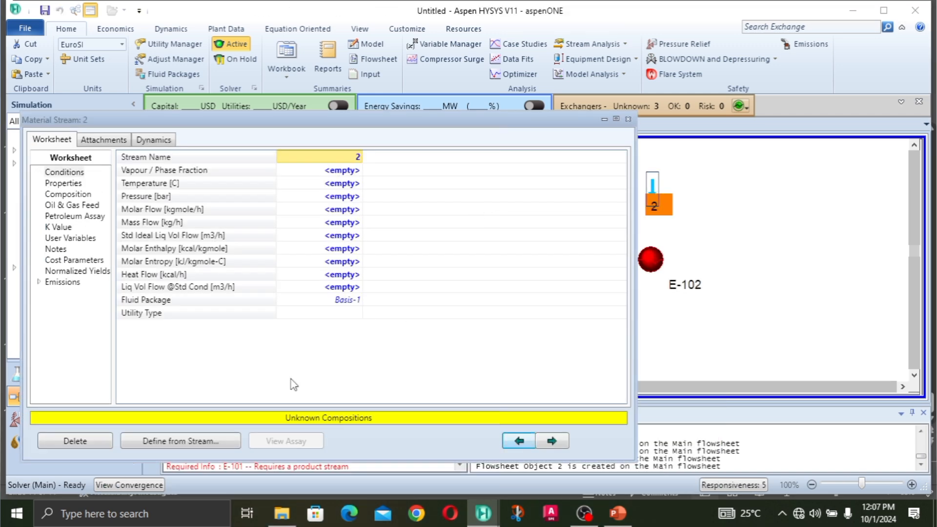
left_click(210, 440)
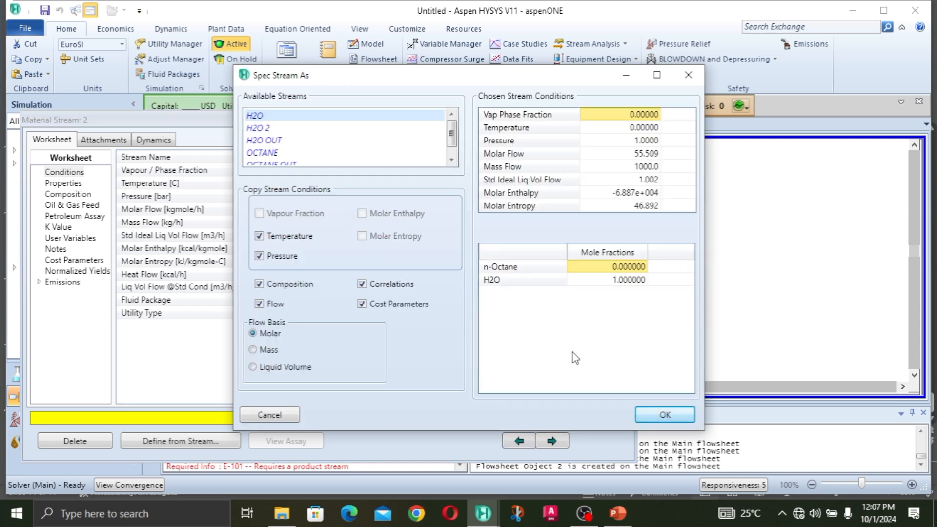
left_click(655, 415)
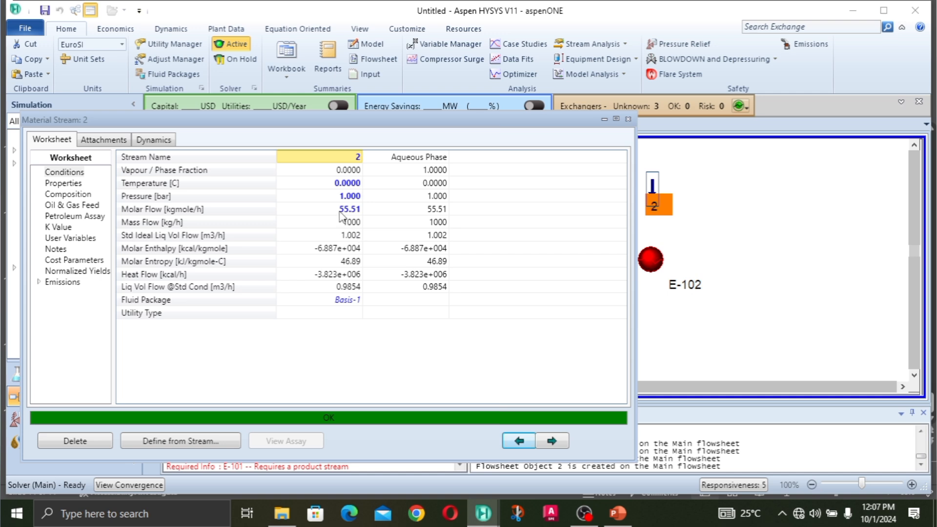
mouse_move(354, 227)
type("H2O")
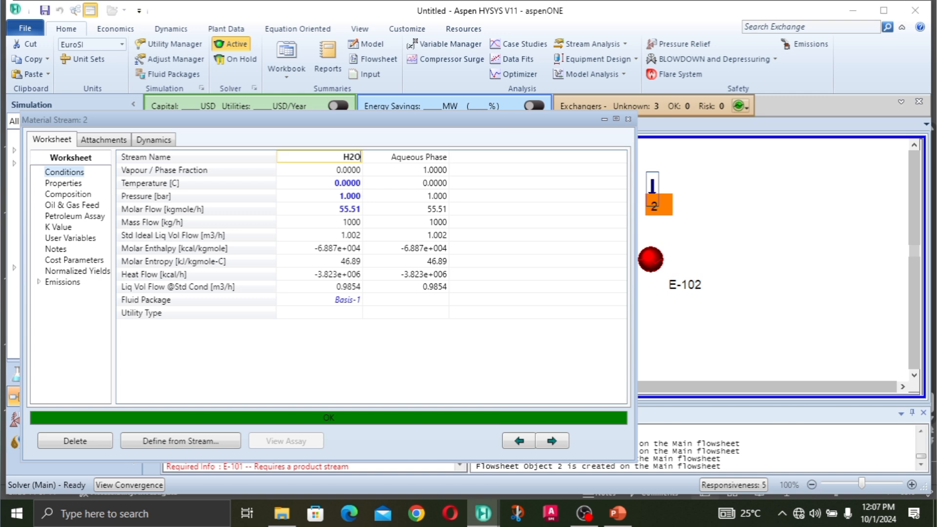
type(" 3")
key("Return")
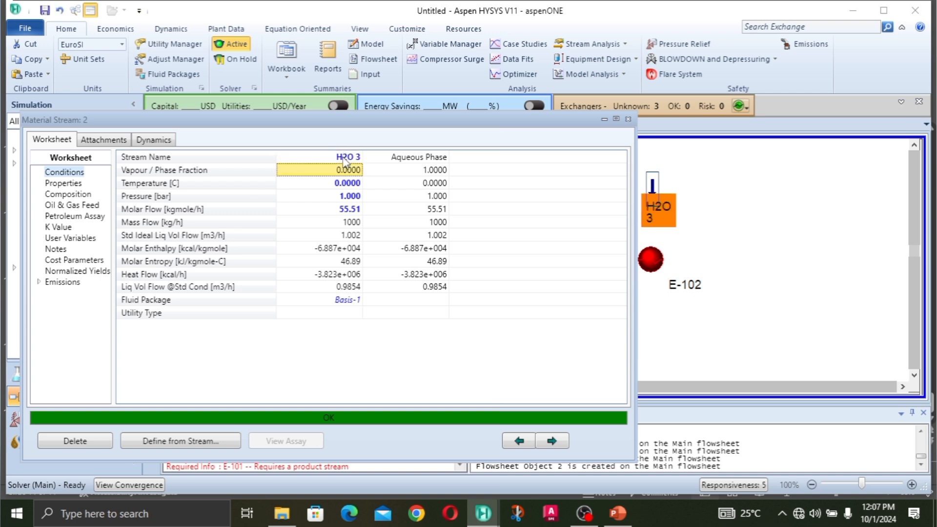
- Clear the molar flow of stream H2O 3 and set its mass flow to 3000 kg/h
left_click(354, 211)
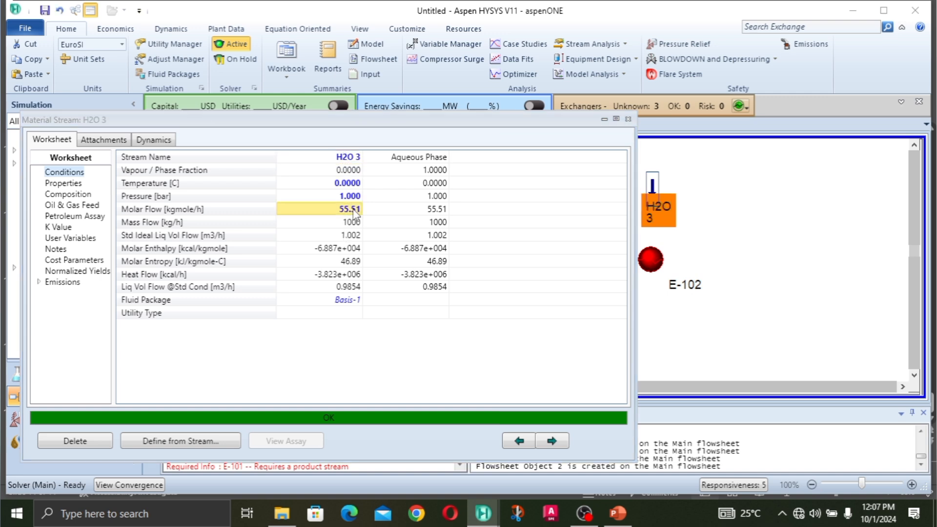
key("BackSpace")
key("Return")
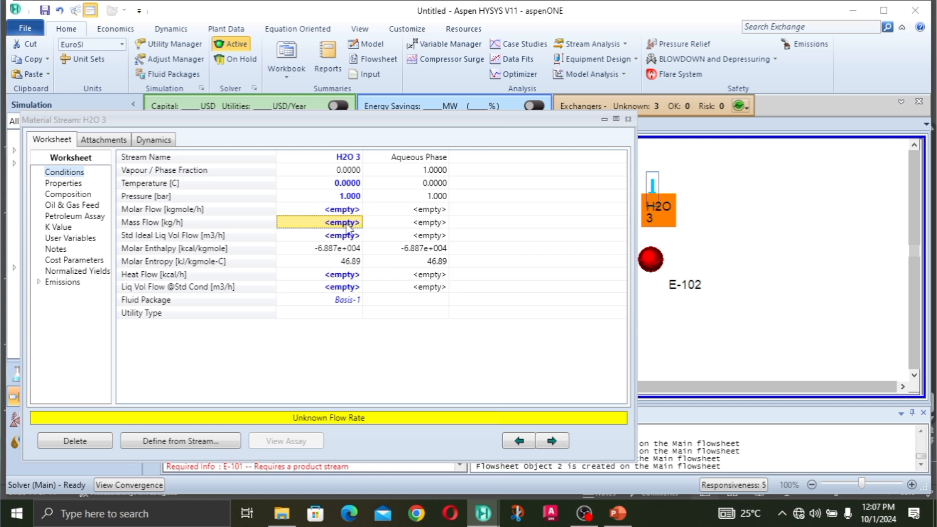
type("3000")
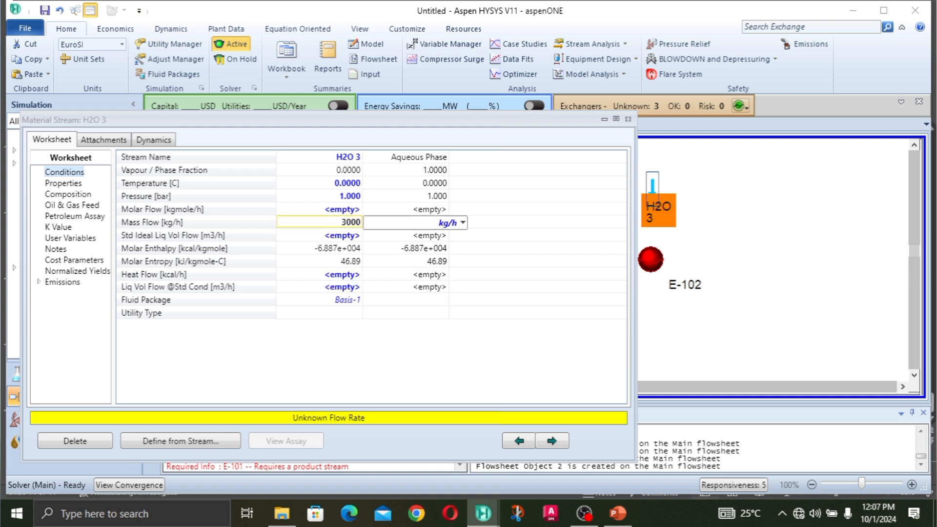
key("Return")
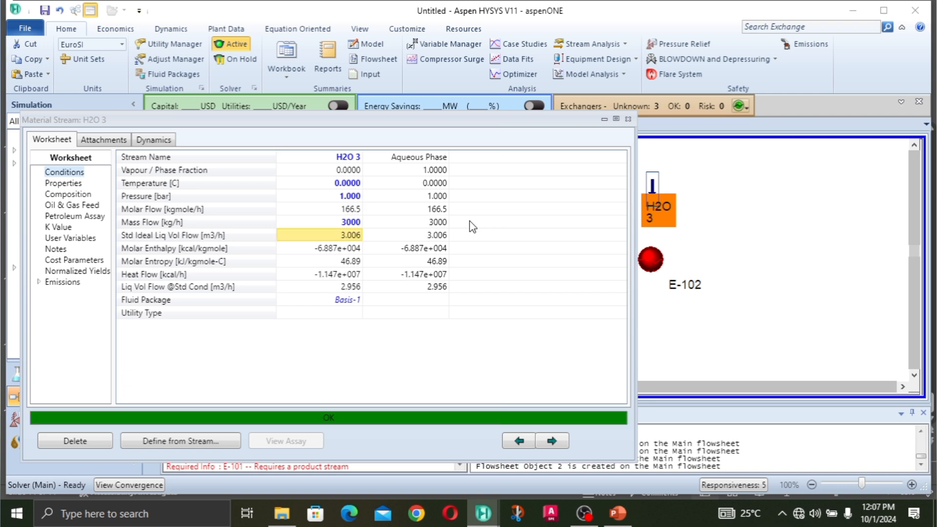
left_click(628, 119)
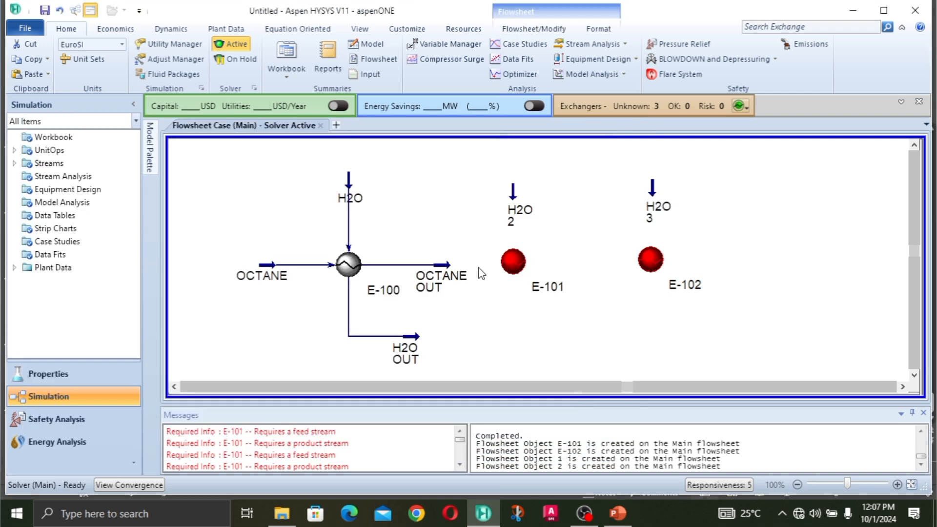
- Nudge exchangers E-101 and E-102 level with E-100 in the flowsheet row
left_click(512, 264)
left_click_drag(649, 259, 645, 266)
- Switch to PowerPoint, examine the target temperatures on the three-exchanger slide in full-screen view, and return to Aspen HYSYS
left_click(618, 513)
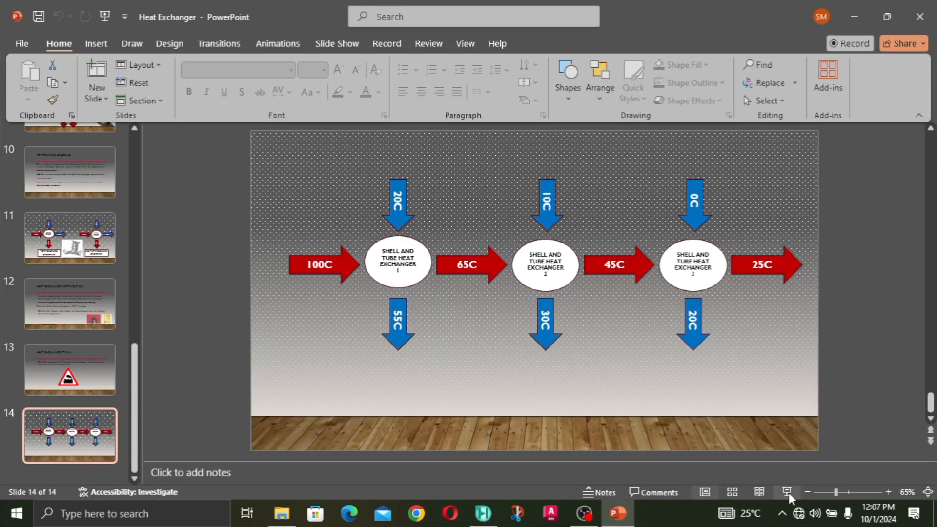
left_click(786, 492)
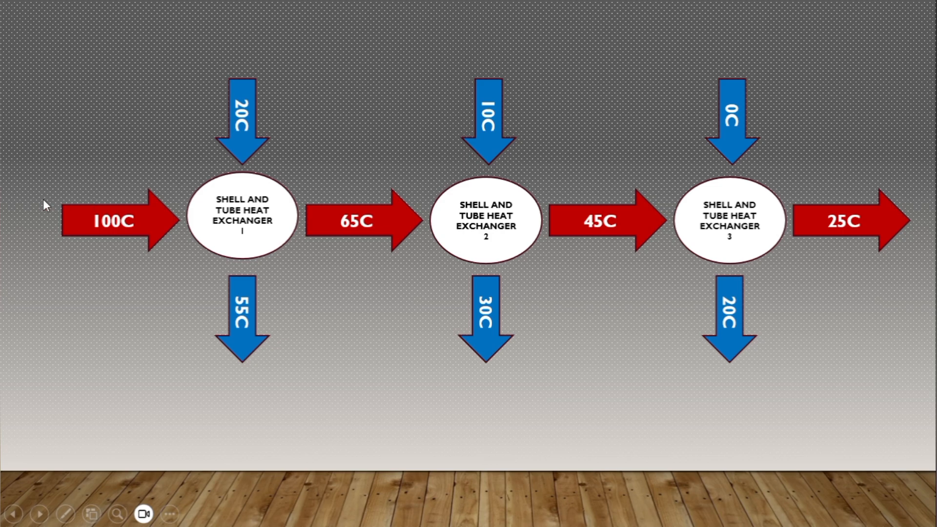
left_click(97, 193)
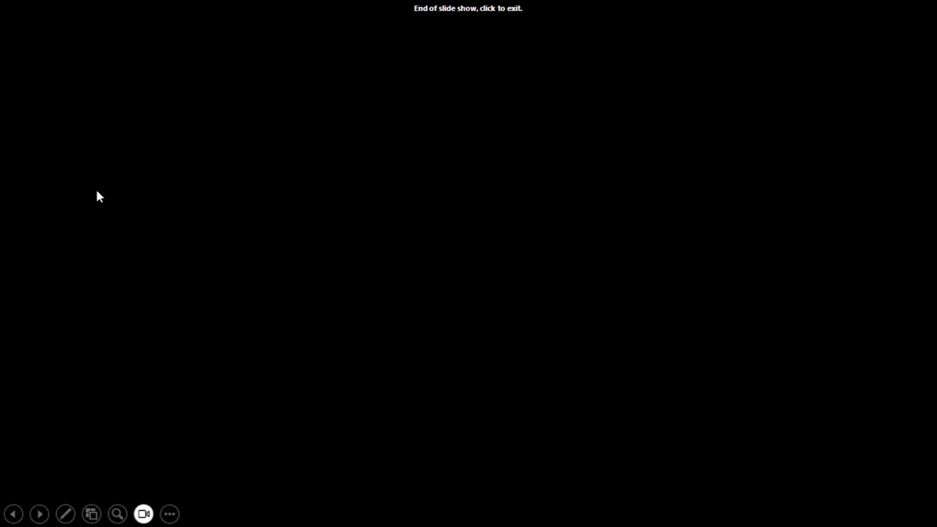
key("Left")
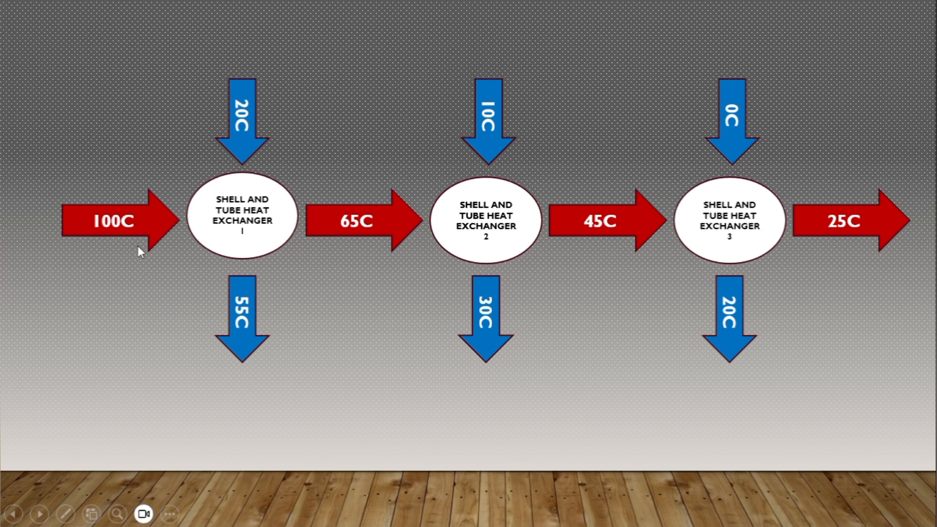
key("super")
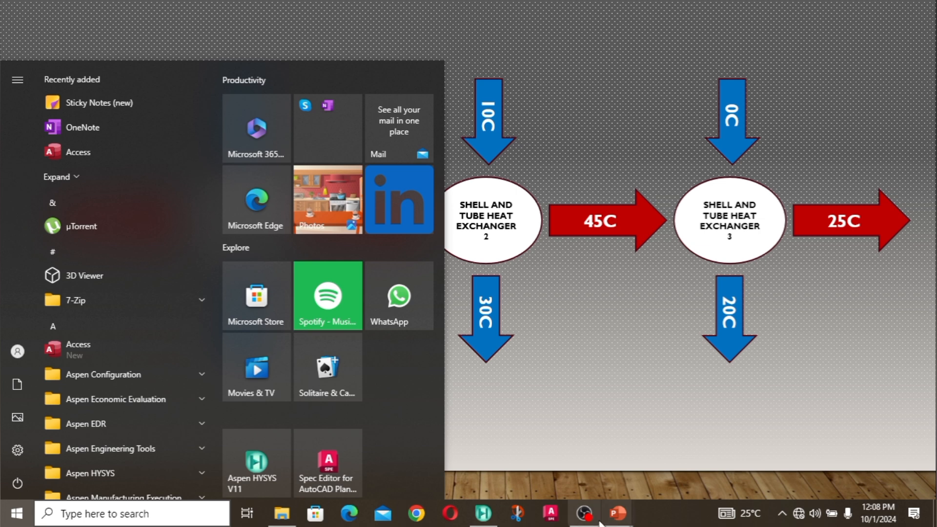
left_click(483, 512)
left_click(595, 344)
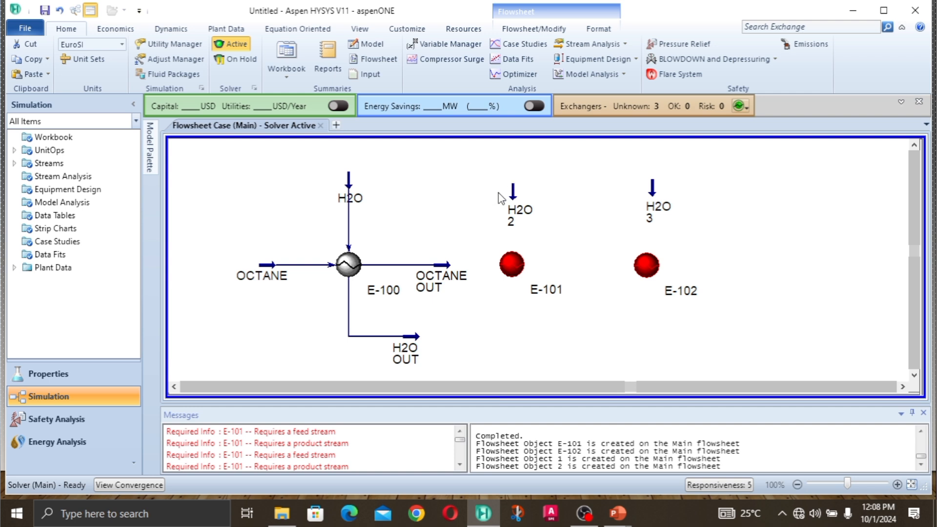
- Move the H2O 2 stream slightly upward above exchanger E-101
left_click_drag(510, 191, 505, 183)
left_click(659, 204)
left_click(492, 302)
left_click(424, 276)
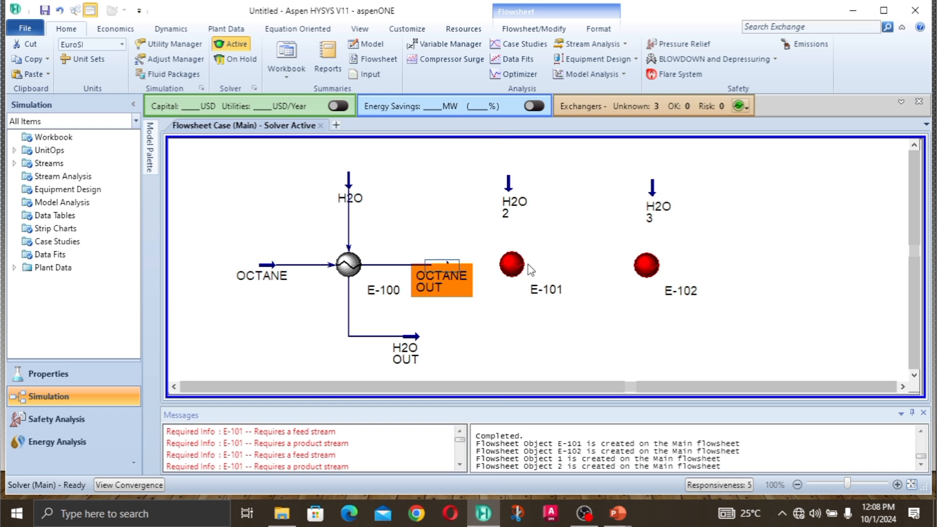
left_click(584, 254)
- Open exchanger E-101 and connect its tube side, with OCTANE OUT as inlet and OCTANE OUT 2 as outlet
left_click(512, 265)
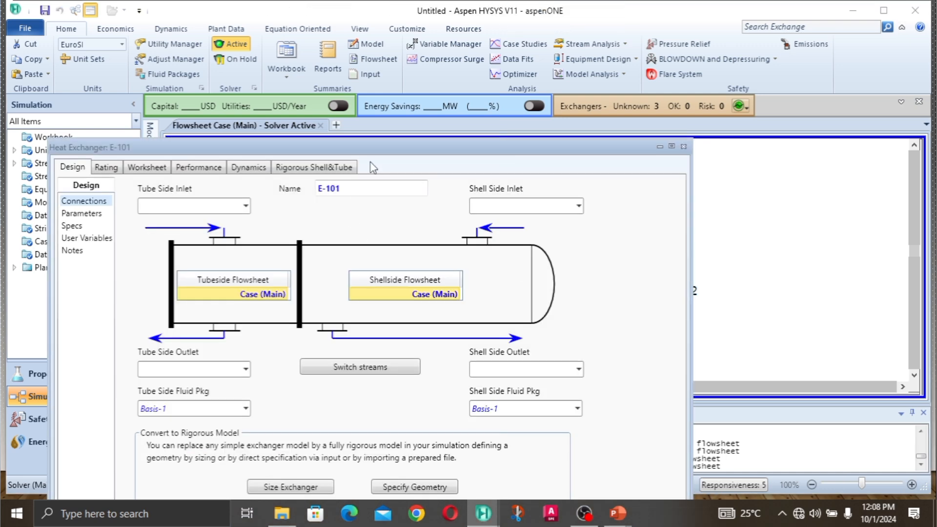
left_click_drag(386, 156, 461, 63)
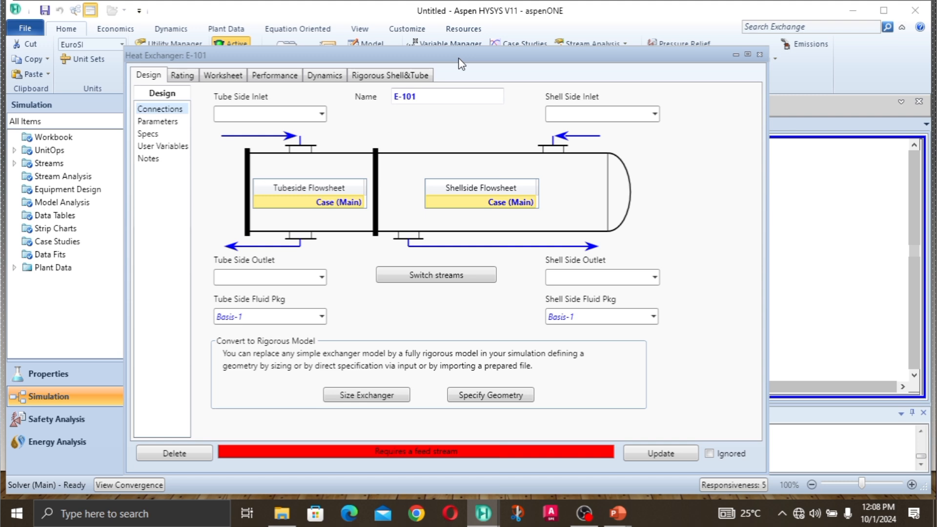
left_click(322, 115)
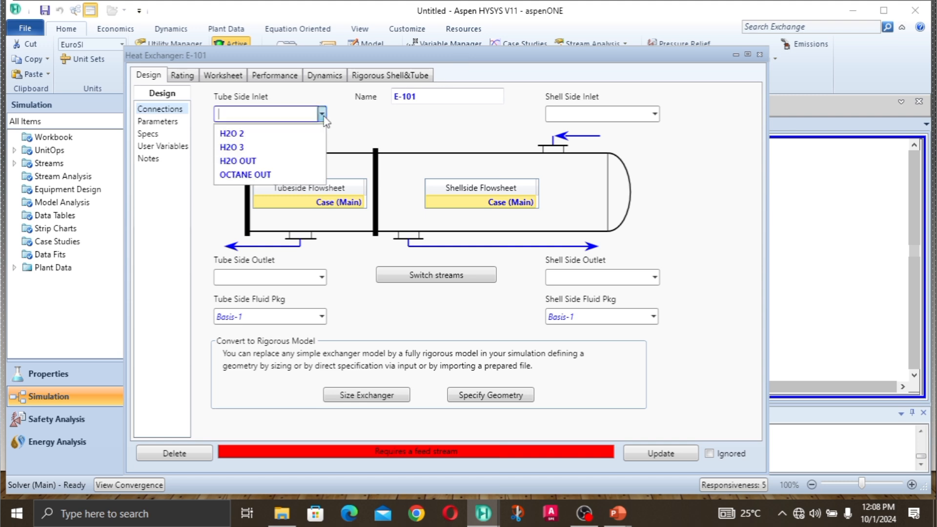
left_click(285, 175)
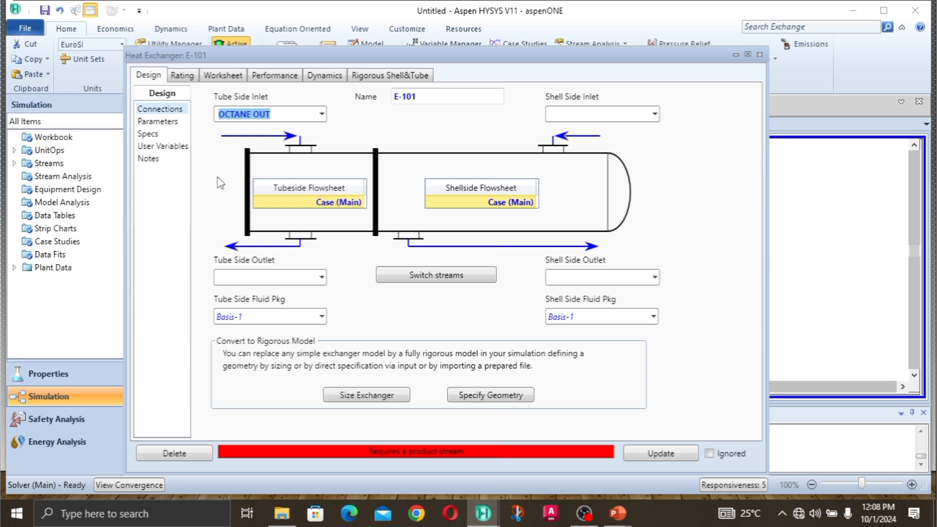
left_click(280, 277)
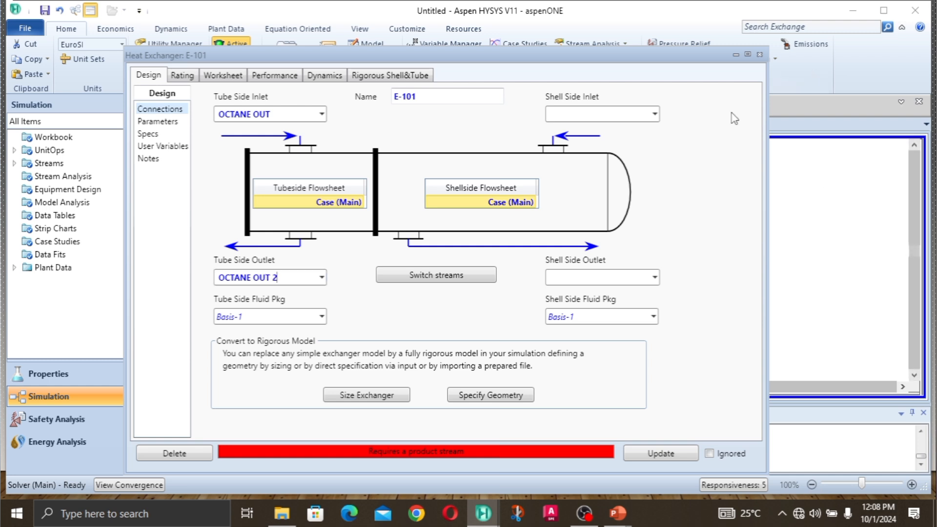
- Connect E-101's shell side, with H2O 2 as inlet and a new stream H2O 2 OUT as outlet
left_click(654, 114)
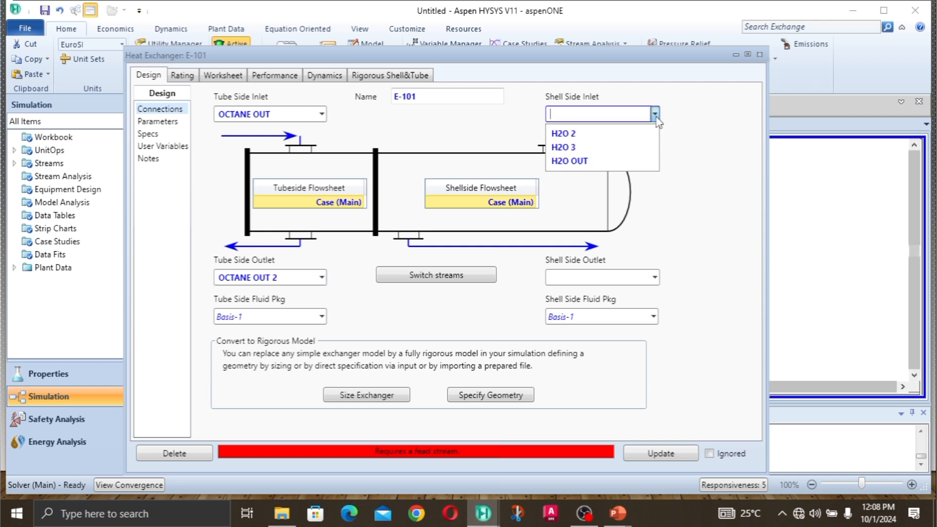
left_click(627, 142)
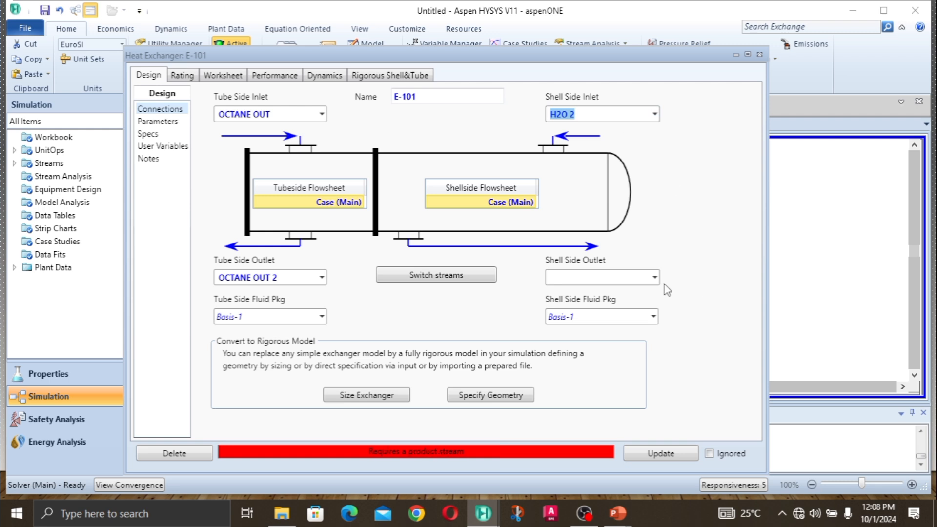
left_click(604, 275)
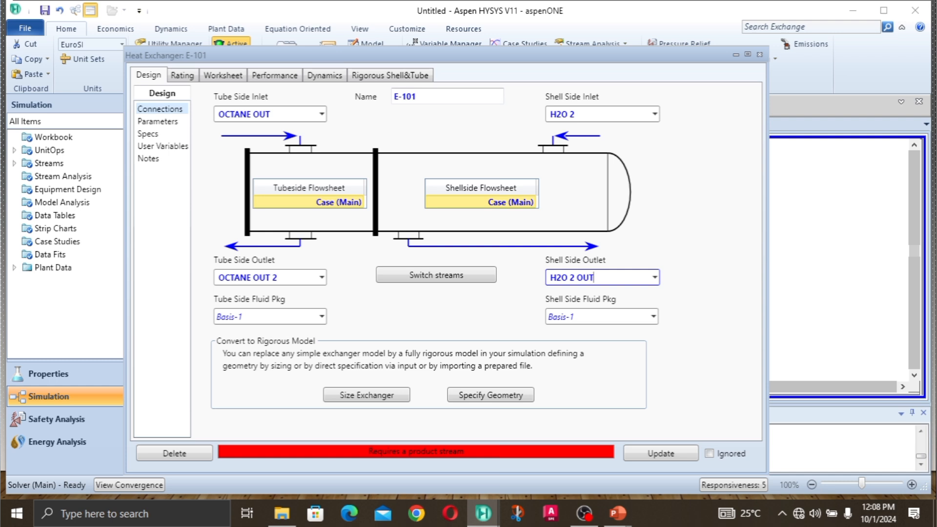
key("Return")
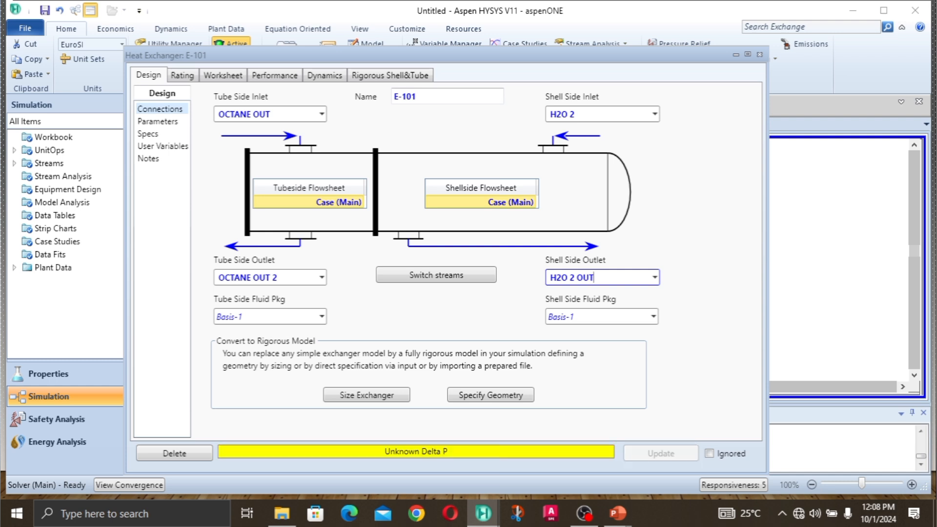
- Set the pressure of stream OCTANE OUT 2 to 1.5 bar in the E-101 worksheet conditions
left_click(229, 77)
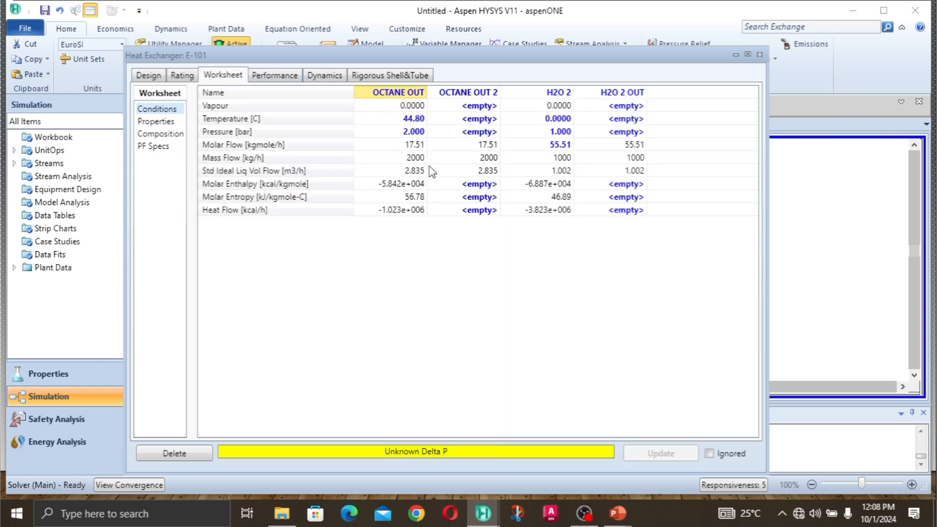
left_click(477, 135)
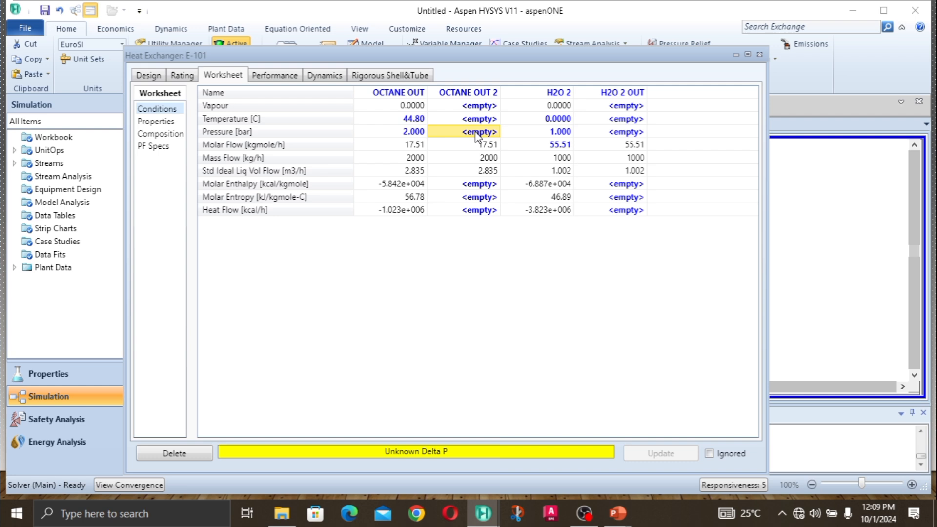
type("2.")
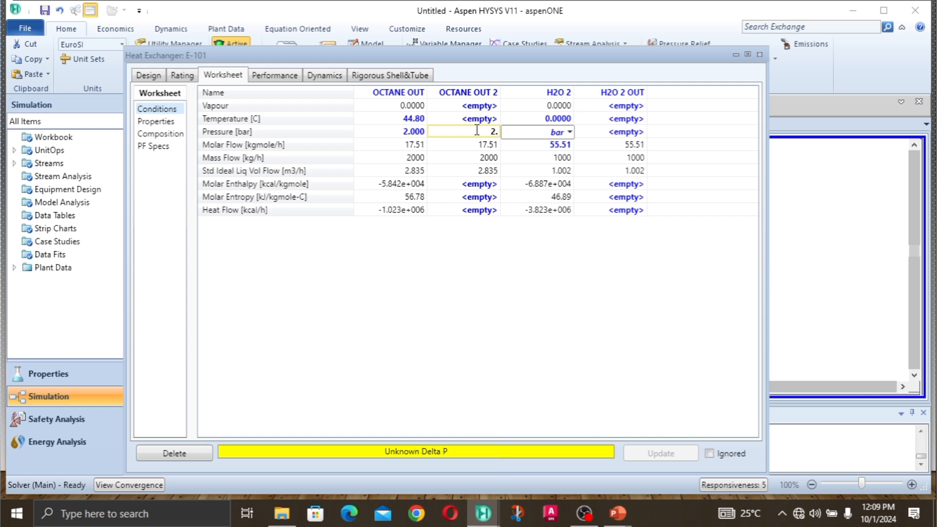
key("BackSpace")
key("BackSpace")
type("1.5")
key("Return")
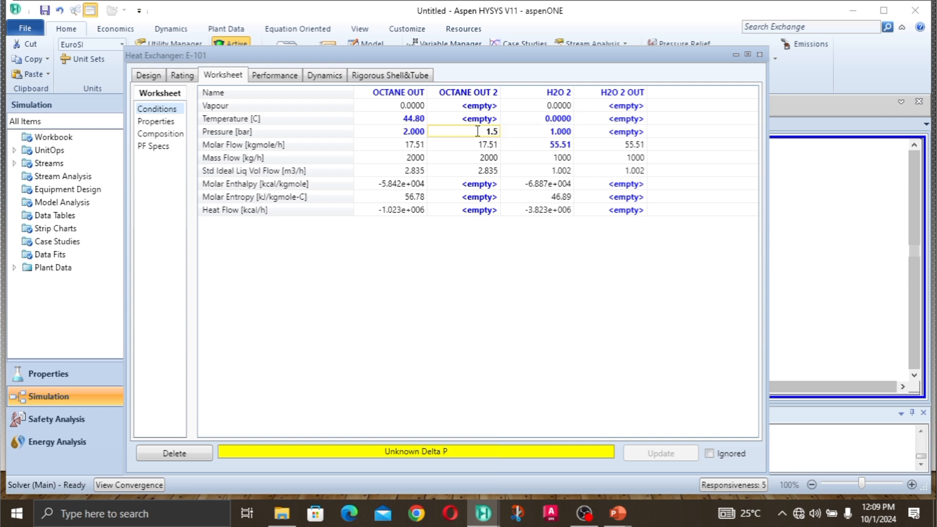
key("Return")
- Set the pressure of stream H2O 2 OUT to 1.5 bar in the E-101 worksheet
left_click(618, 135)
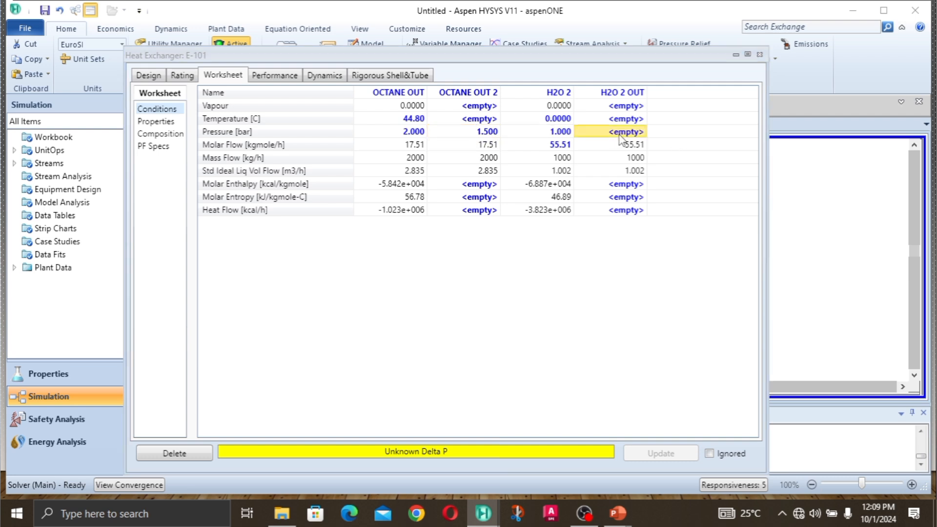
type("1.5")
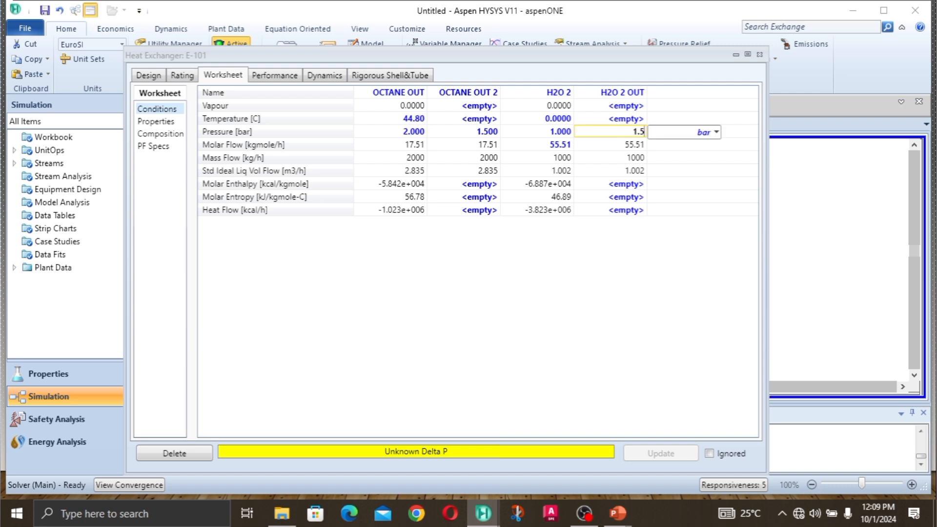
key("Return")
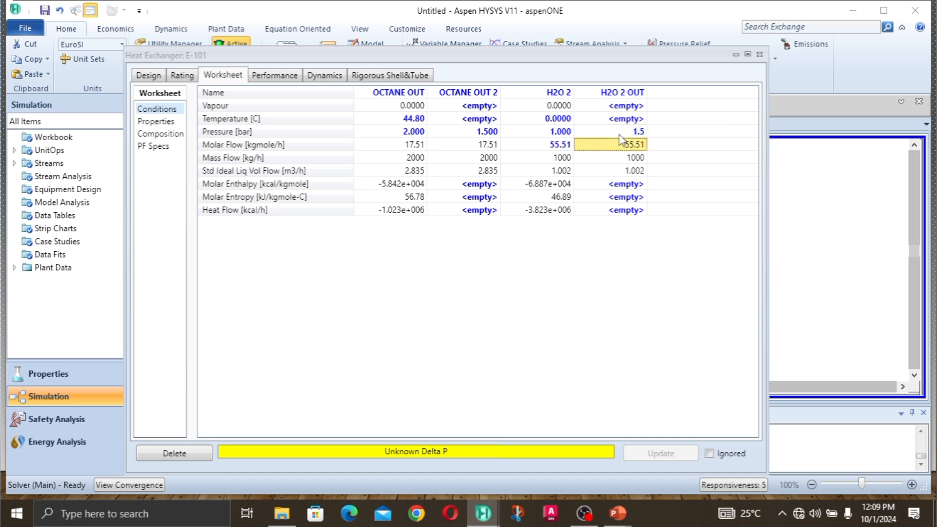
left_click(469, 155)
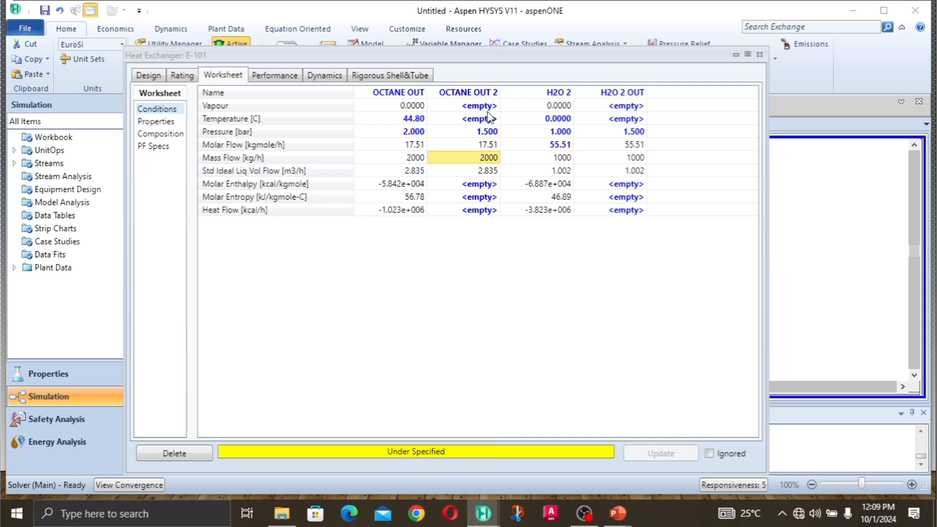
- Try a temperature of 30 °C for stream OCTANE OUT 2 in the E-101 worksheet
left_click(484, 120)
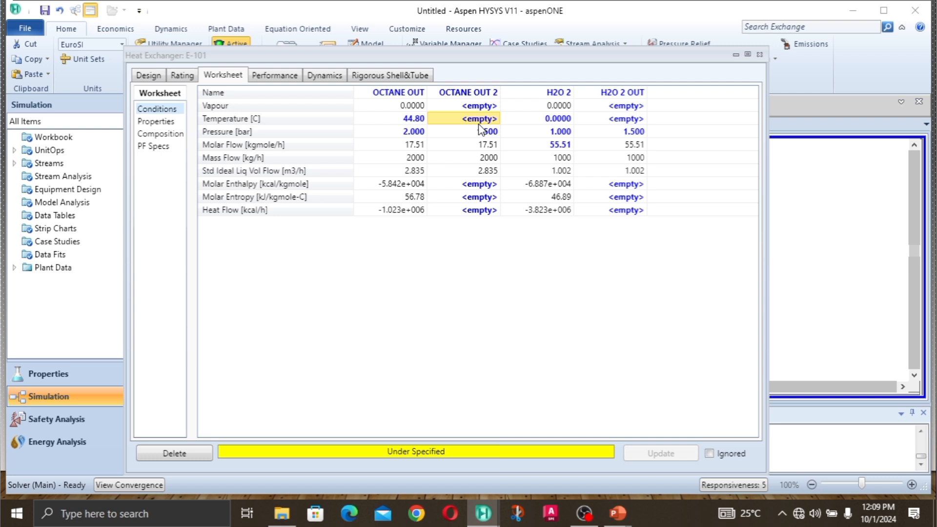
type("30")
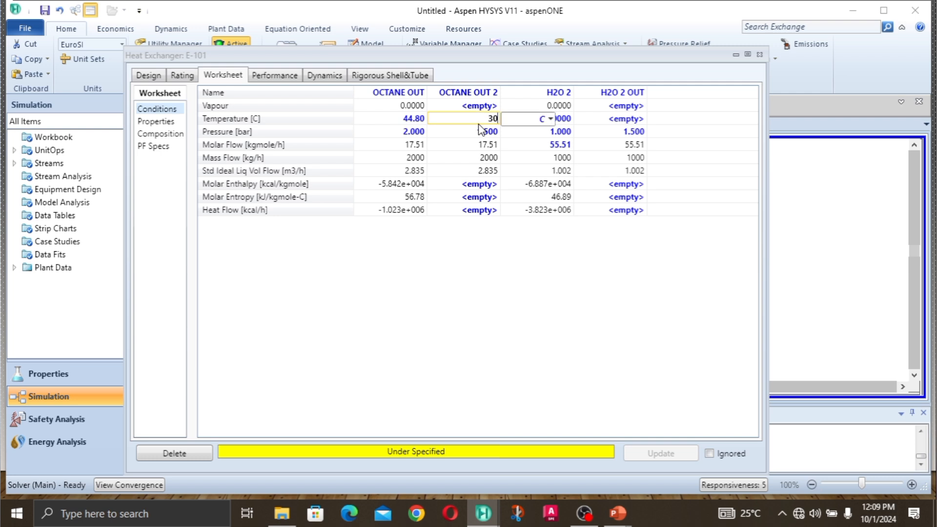
key("Return")
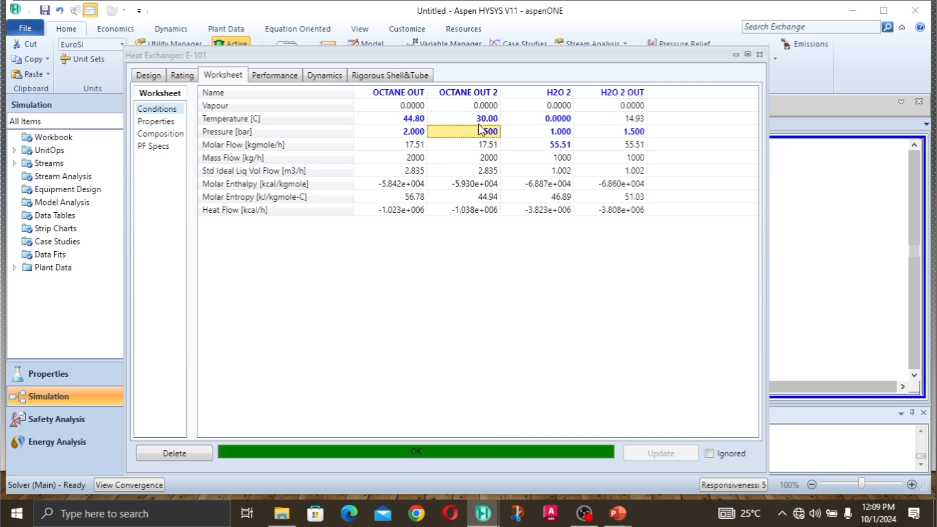
left_click(568, 163)
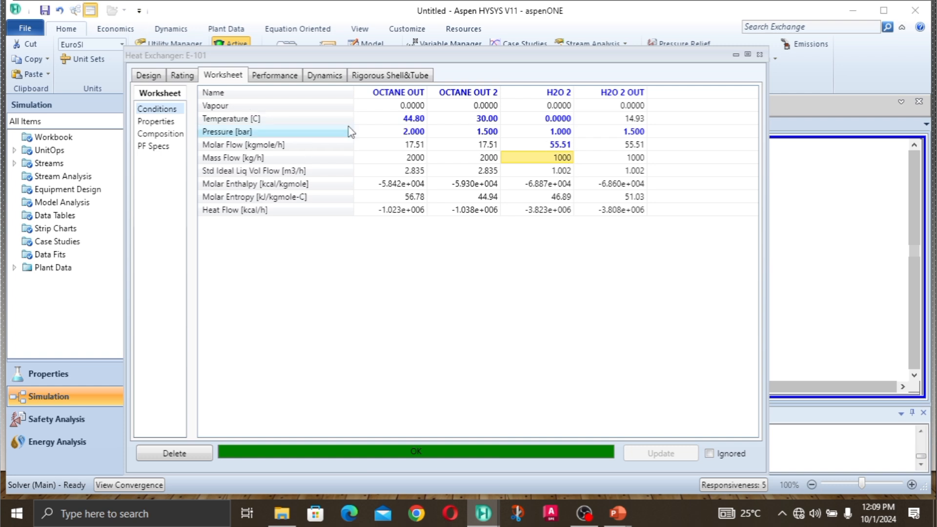
- Try temperatures of 20, 25 and 22 °C in turn for stream OCTANE OUT 2
left_click(481, 118)
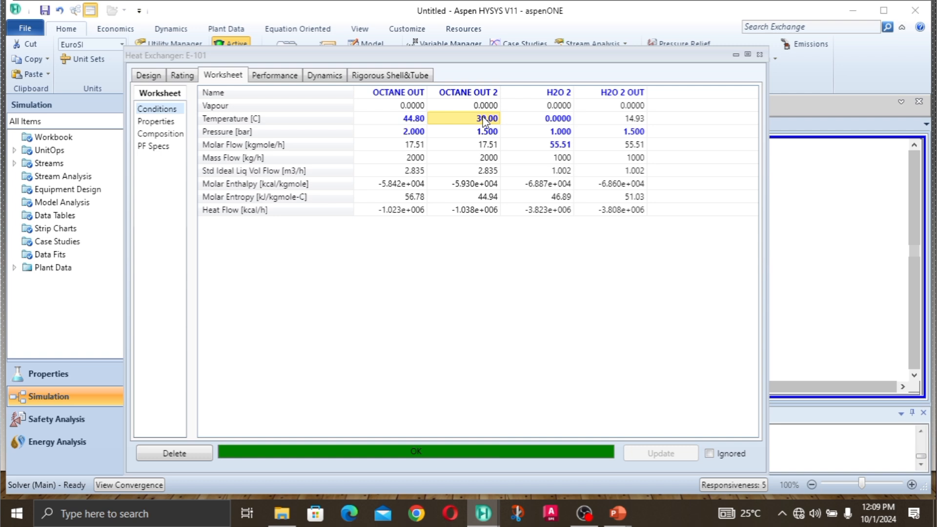
type("20")
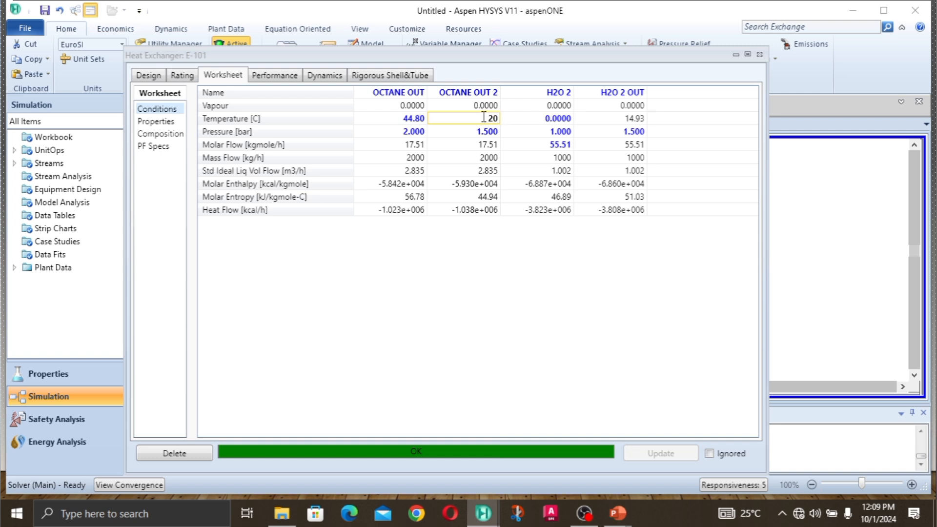
key("Return")
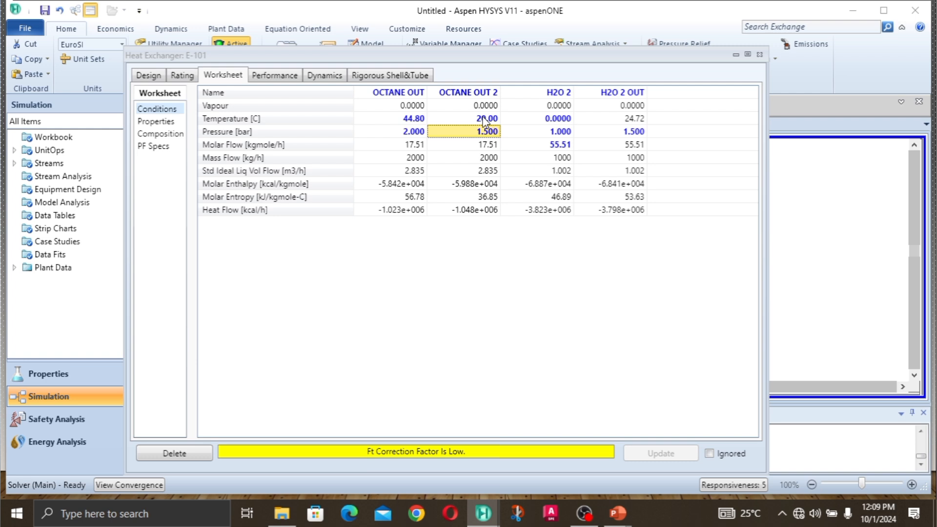
left_click(485, 122)
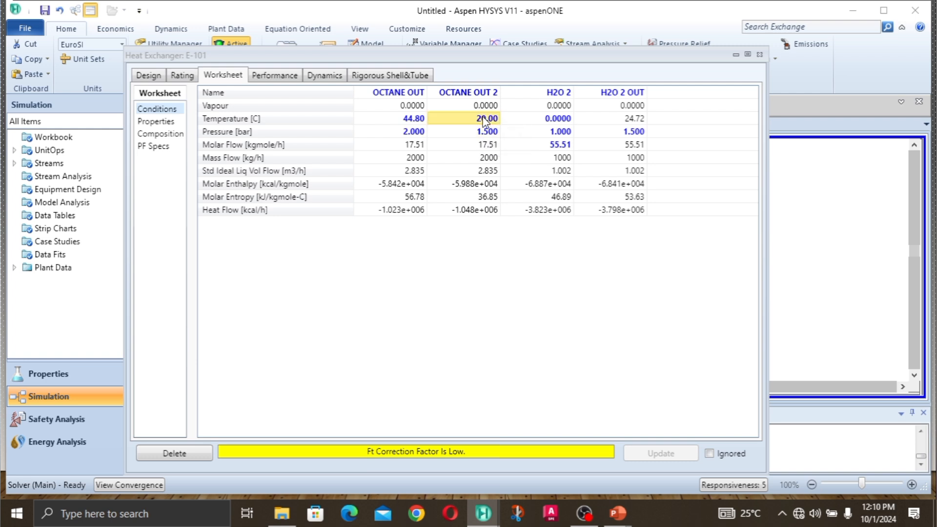
type("25")
key("Return")
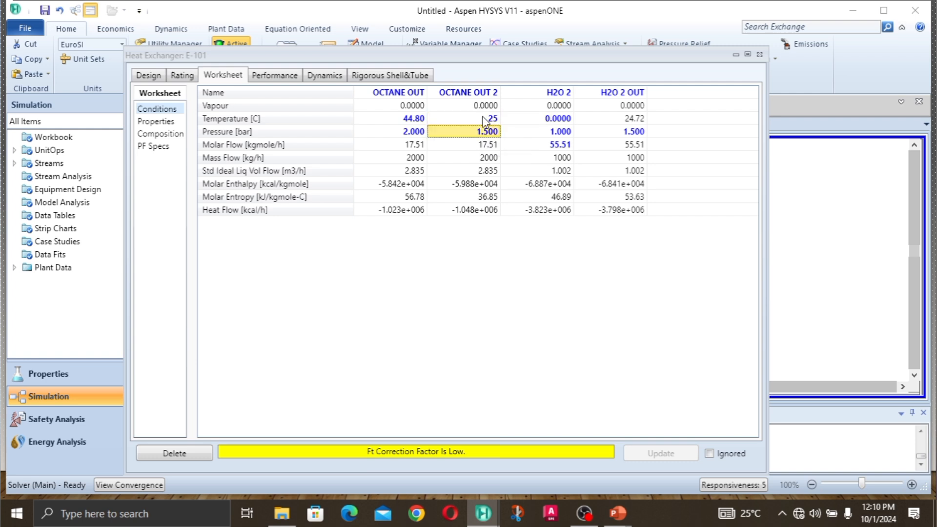
left_click(491, 176)
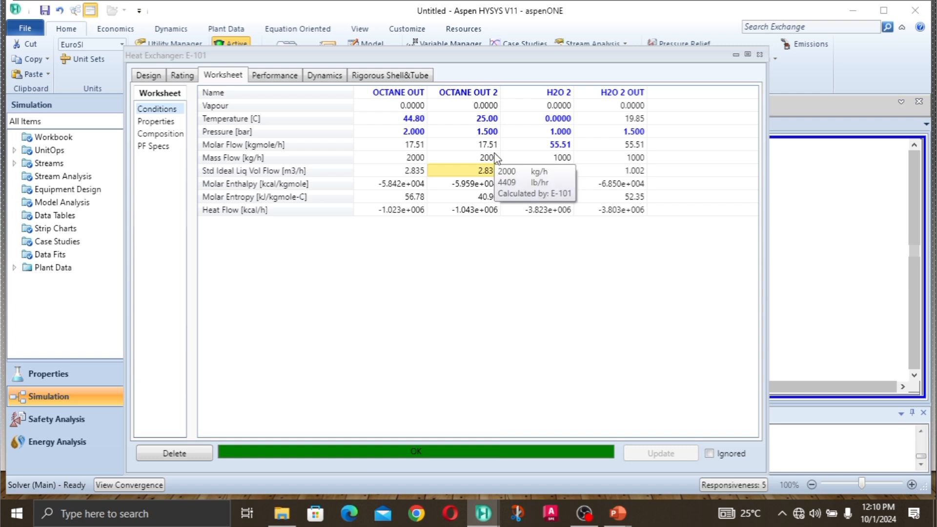
left_click(487, 121)
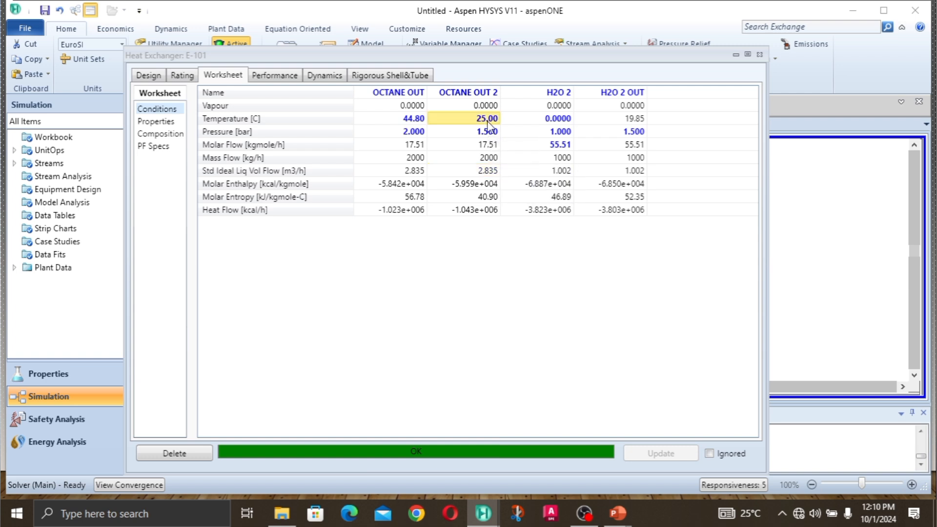
type("22")
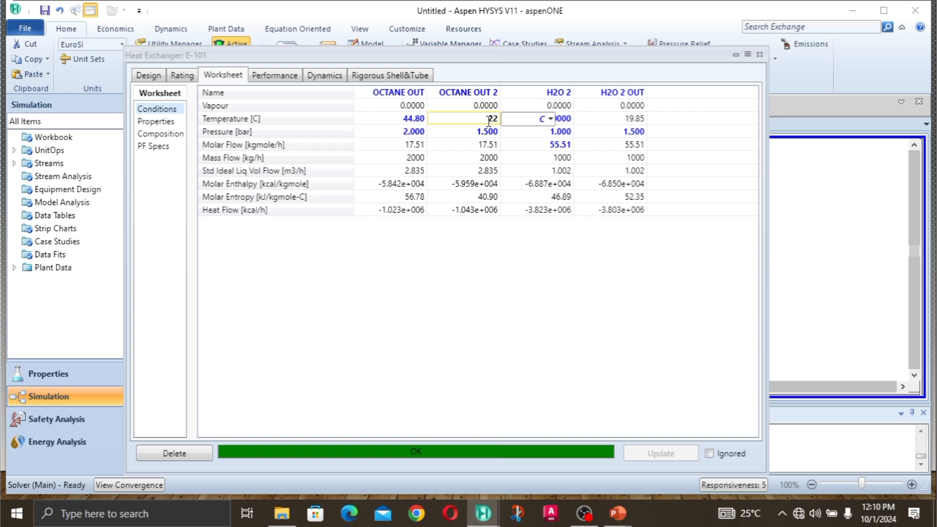
key("Return")
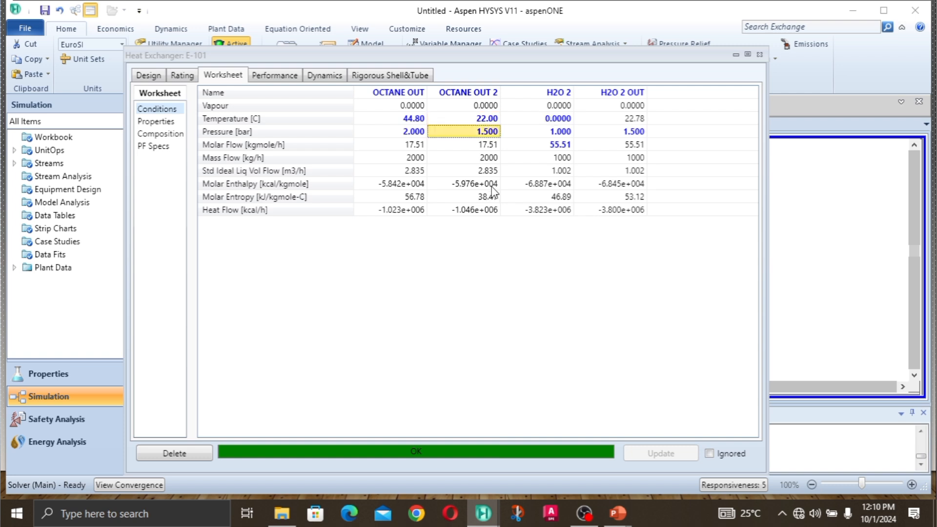
- Set the temperature of stream OCTANE OUT 2 to 23 °C in the E-101 worksheet
left_click(487, 120)
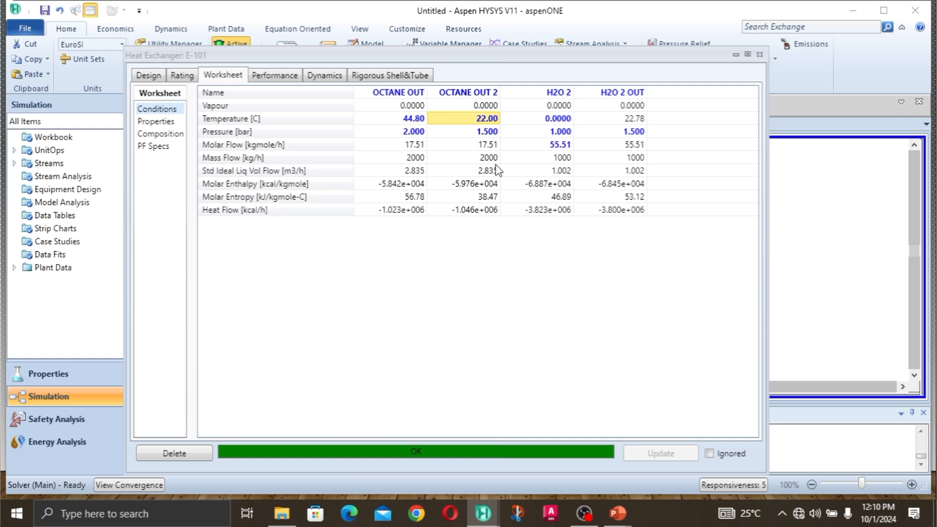
mouse_move(497, 170)
mouse_move(481, 125)
type("23")
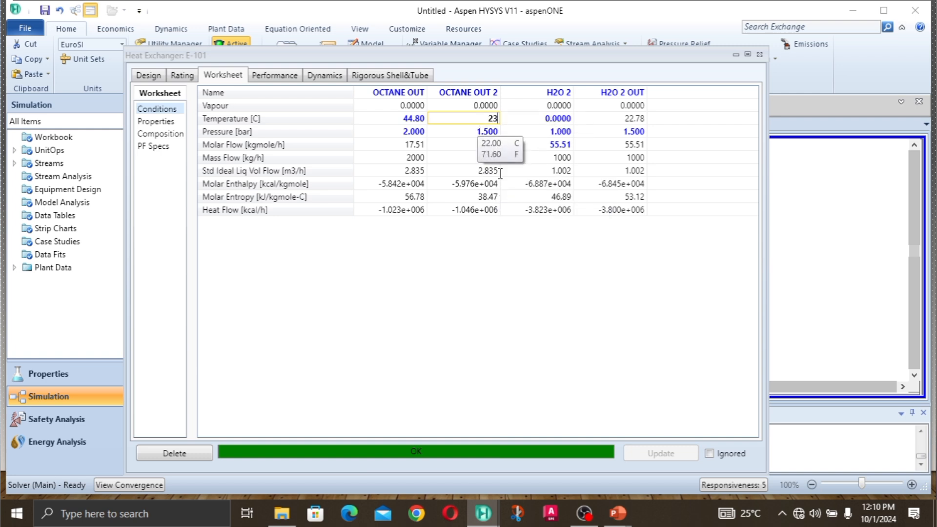
left_click(500, 197)
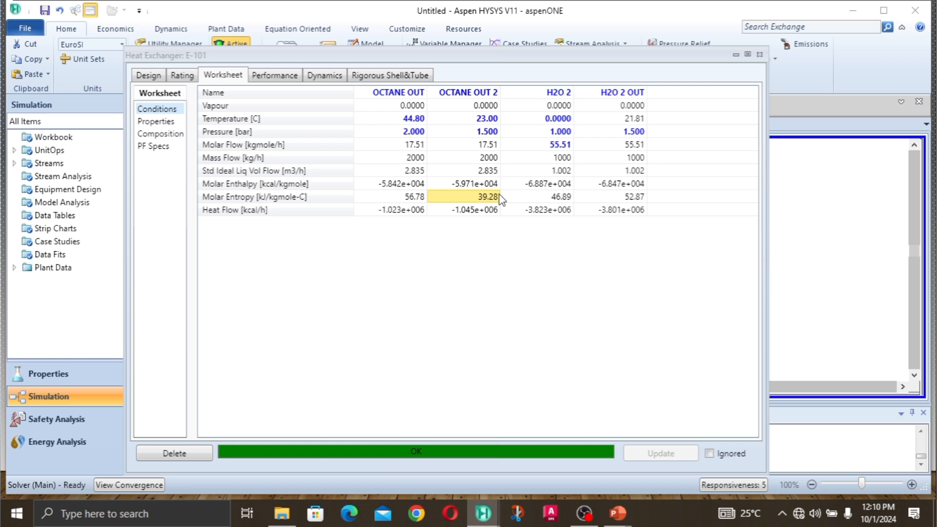
- Close the E-101 exchanger's properties and move the H2O 2 OUT stream lower in the flowsheet, level with H2O OUT
left_click(759, 55)
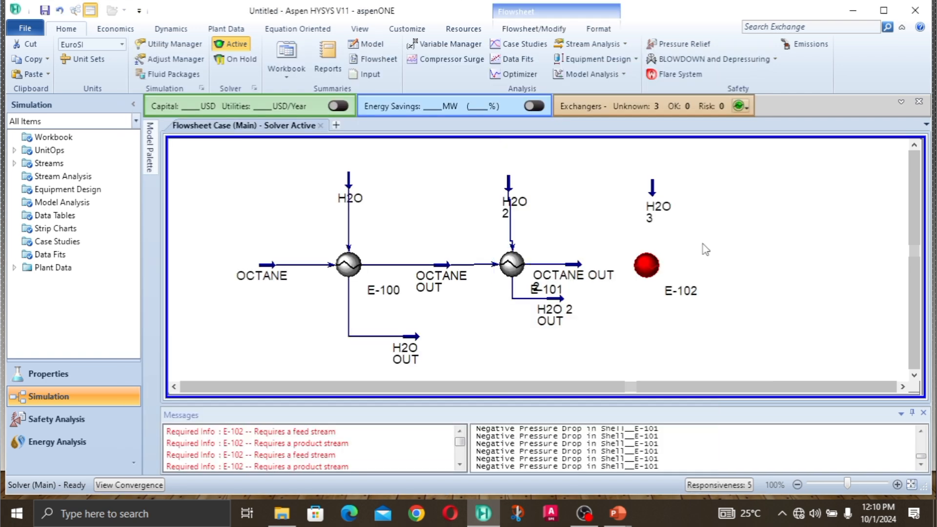
left_click_drag(559, 340, 561, 376)
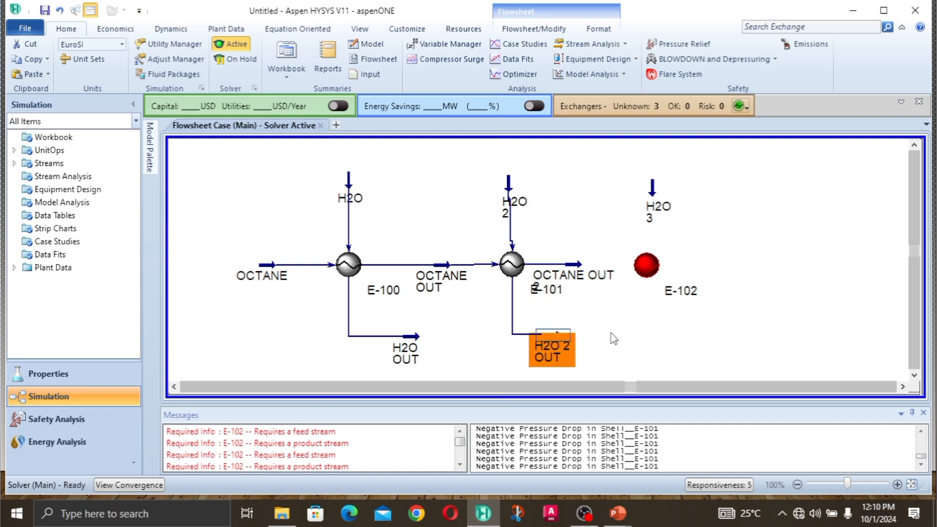
- Move stream OCTANE OUT 2, exchanger E-102 and stream H2O 3 further right in the flowsheet to spread out the layout
left_click_drag(600, 270, 678, 269)
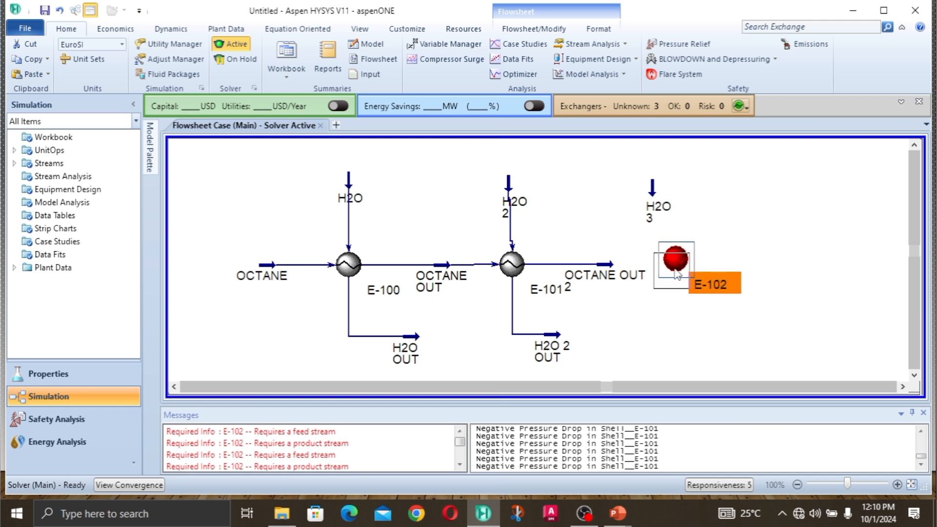
left_click_drag(679, 261, 674, 268)
left_click(735, 216)
left_click_drag(651, 194, 667, 194)
left_click_drag(677, 262, 677, 258)
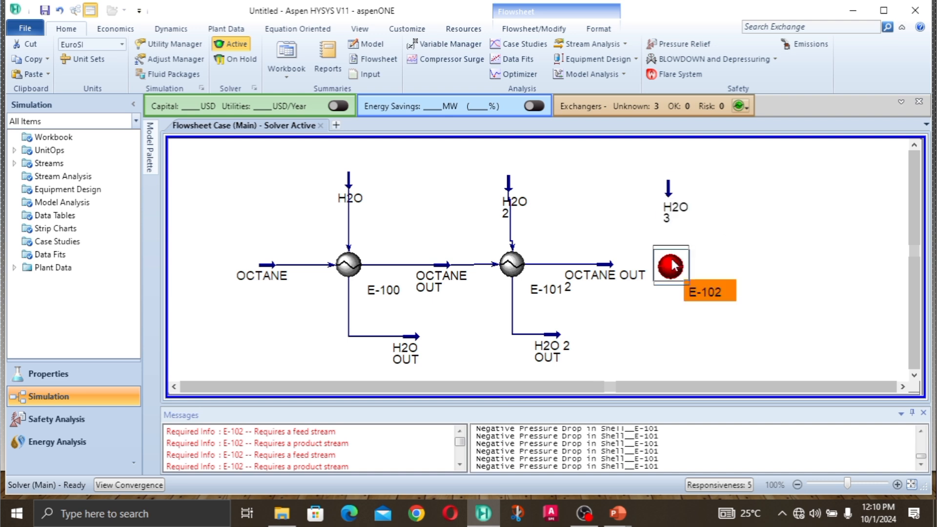
left_click(732, 239)
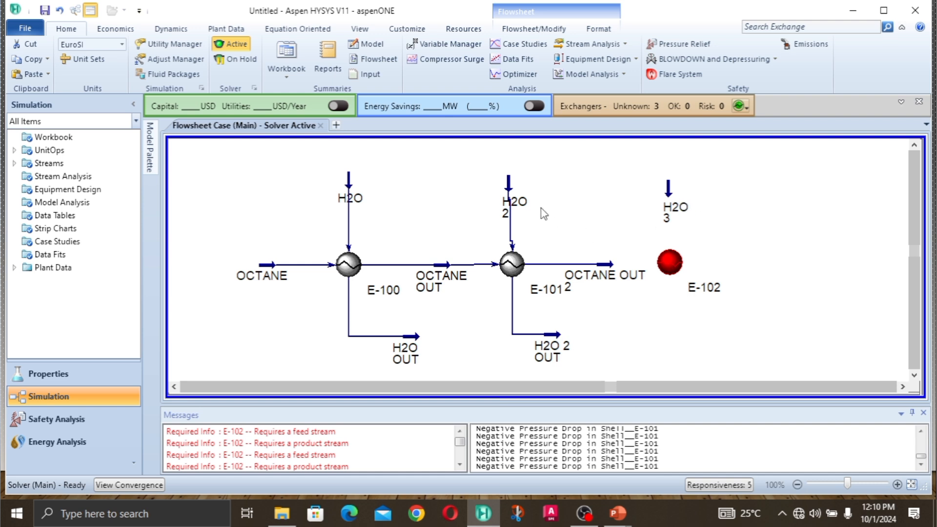
- Align stream H2O 2 vertically above E-101 and move stream H2O 2 OUT slightly lower beneath it
left_click(511, 191)
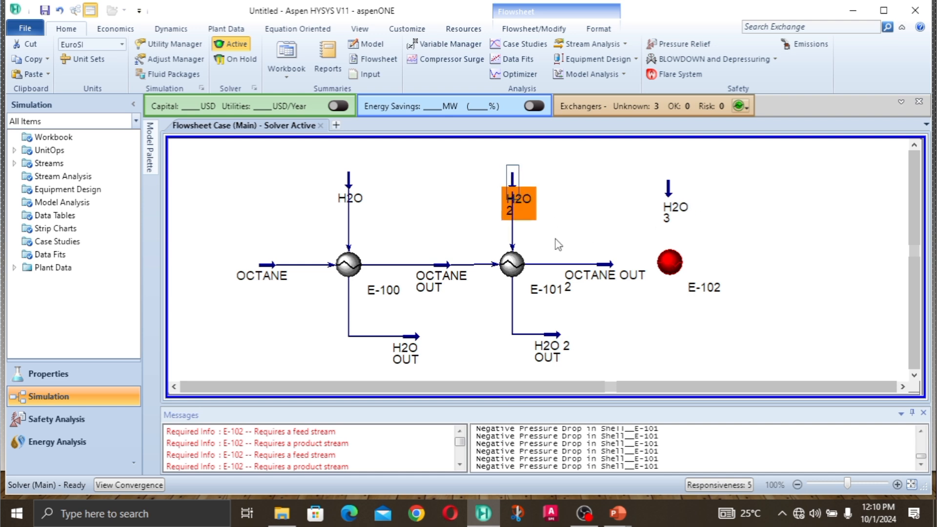
left_click(520, 276)
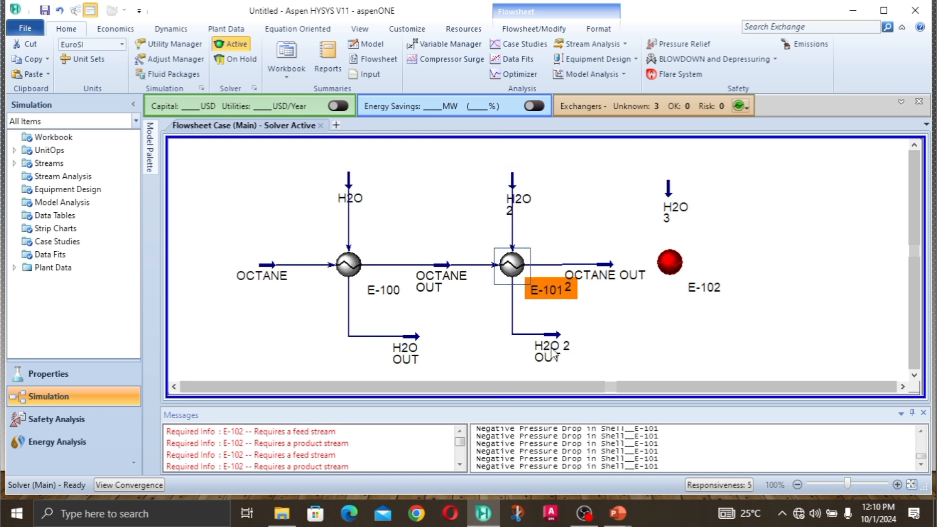
left_click(599, 271)
left_click_drag(598, 271, 599, 273)
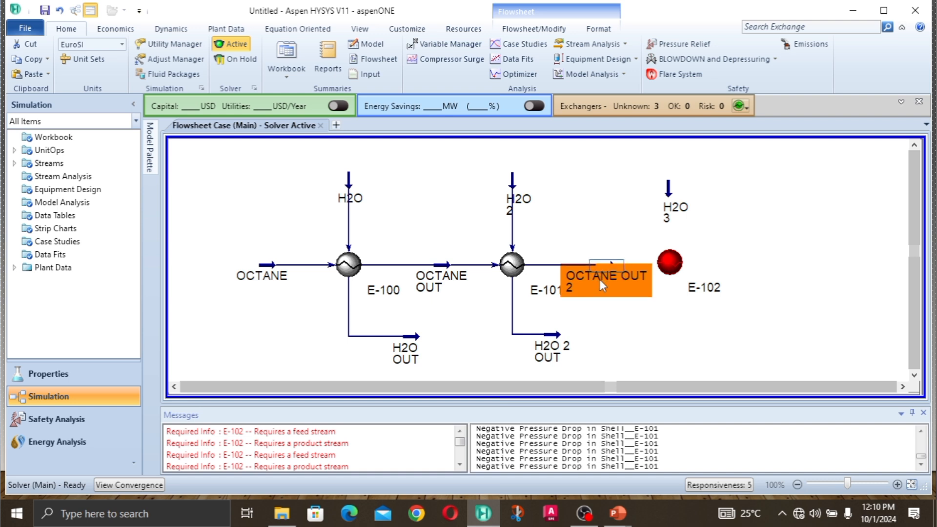
left_click(626, 345)
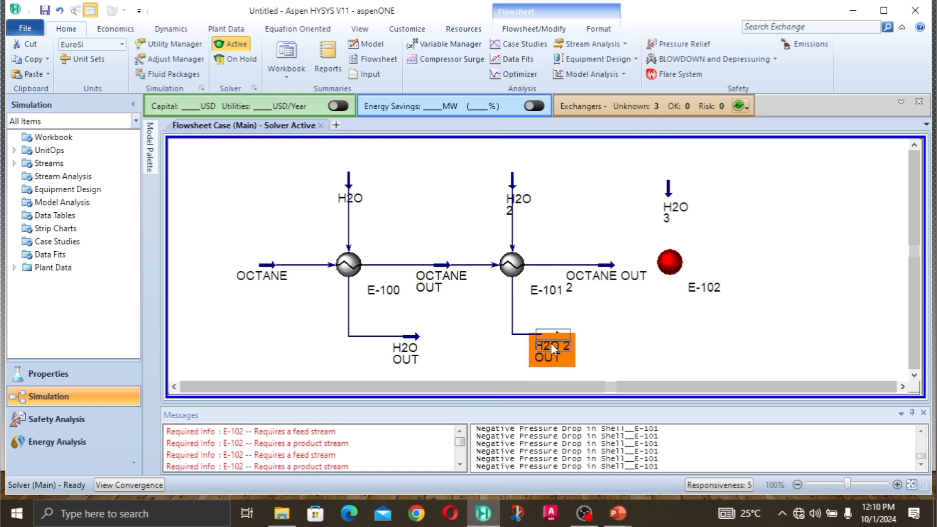
left_click_drag(551, 343, 553, 354)
left_click(656, 334)
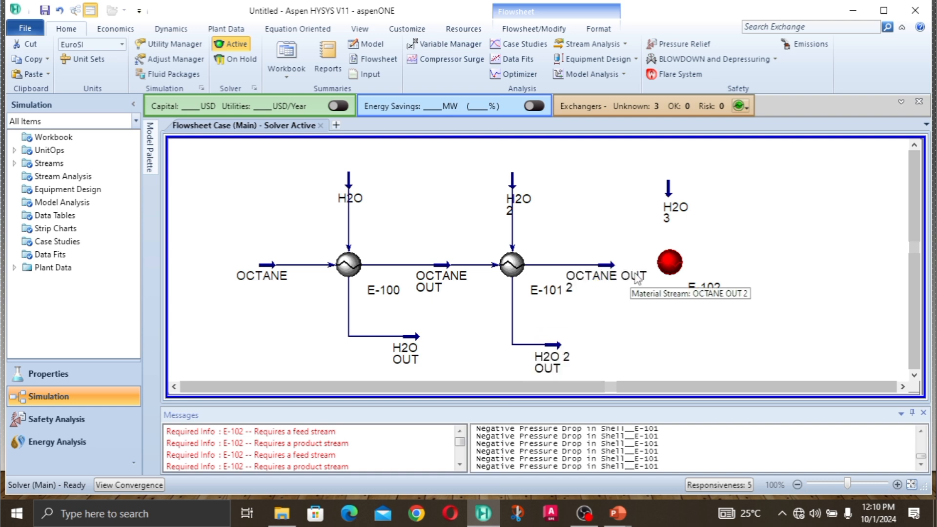
- Shift OCTANE OUT 2 and E-102 slightly further right, level with E-101, and place H2O 3 directly above E-102
left_click_drag(603, 272, 616, 272)
left_click(690, 280)
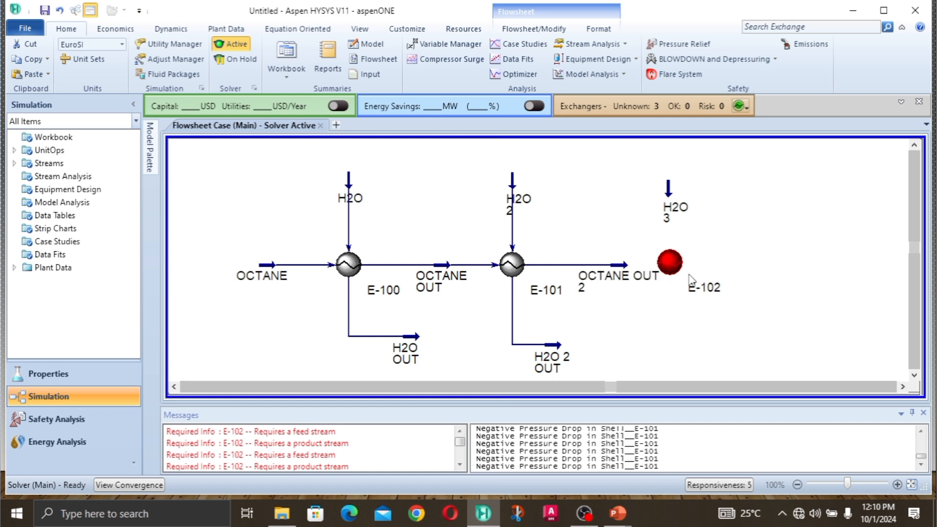
left_click_drag(674, 259, 688, 262)
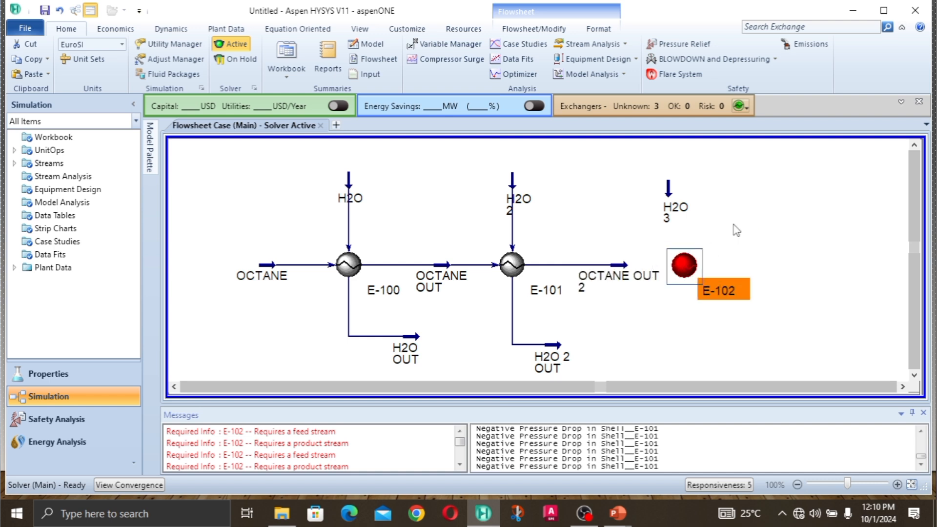
left_click(733, 224)
left_click_drag(666, 195, 682, 196)
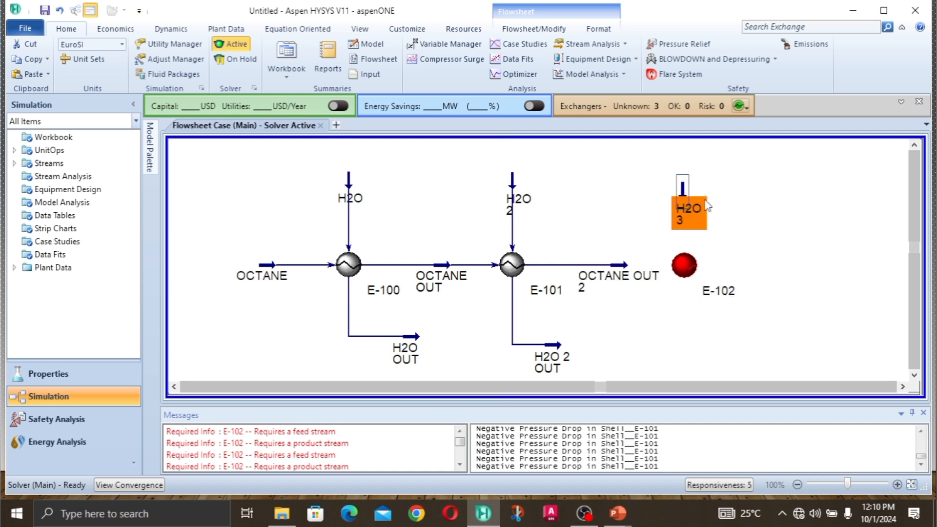
left_click(757, 219)
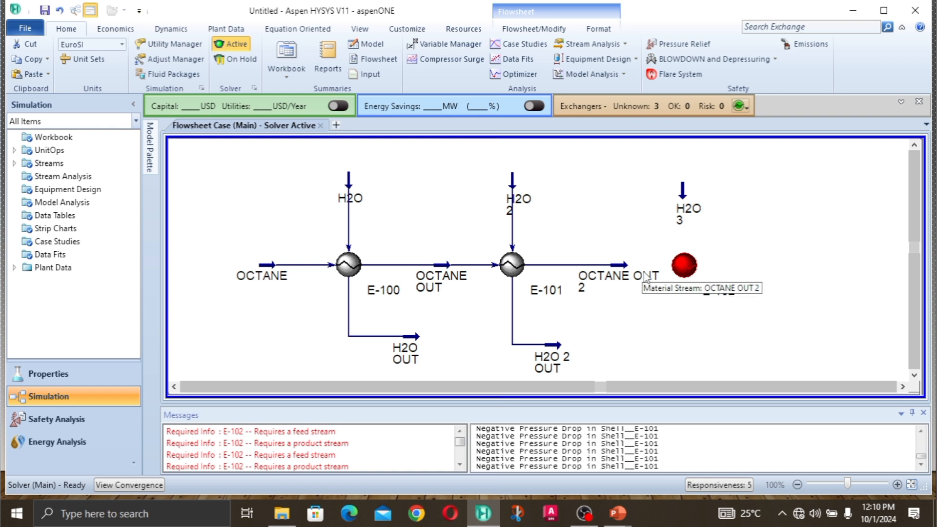
- Review the worksheet conditions of material stream OCTANE OUT 2 and close its properties
left_click(616, 272)
double_click(616, 272)
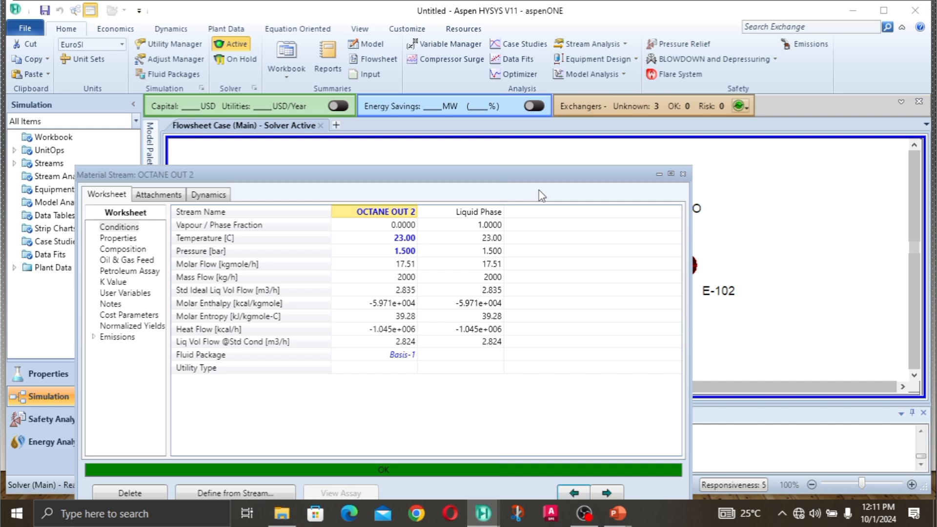
left_click(683, 175)
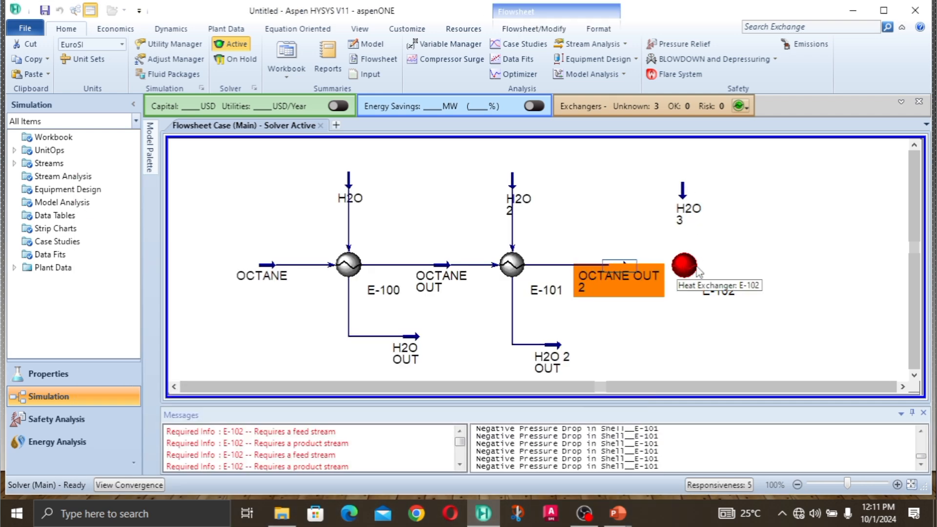
- Connect OCTANE OUT 2 as the tube side inlet of exchanger E-102 and create OCTANE OUT 3 as its tube side outlet
left_click(695, 265)
double_click(684, 265)
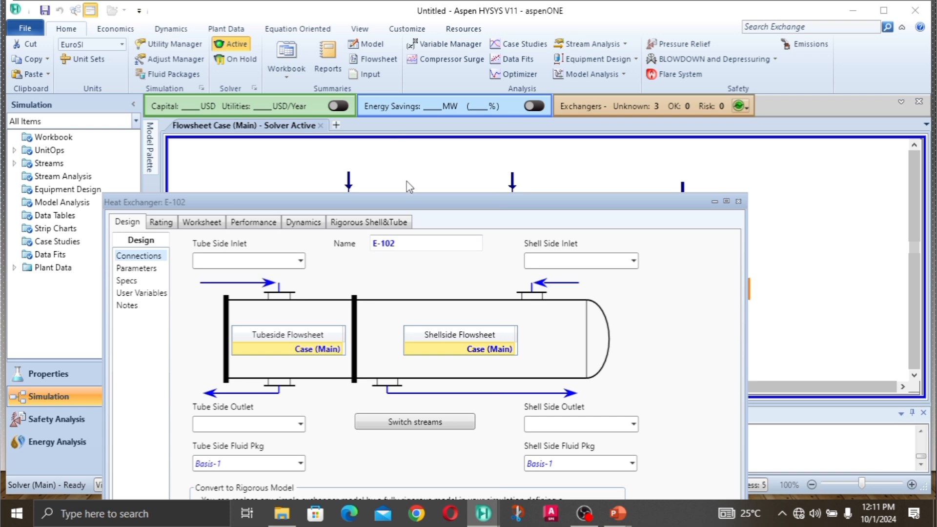
left_click_drag(416, 200, 399, 74)
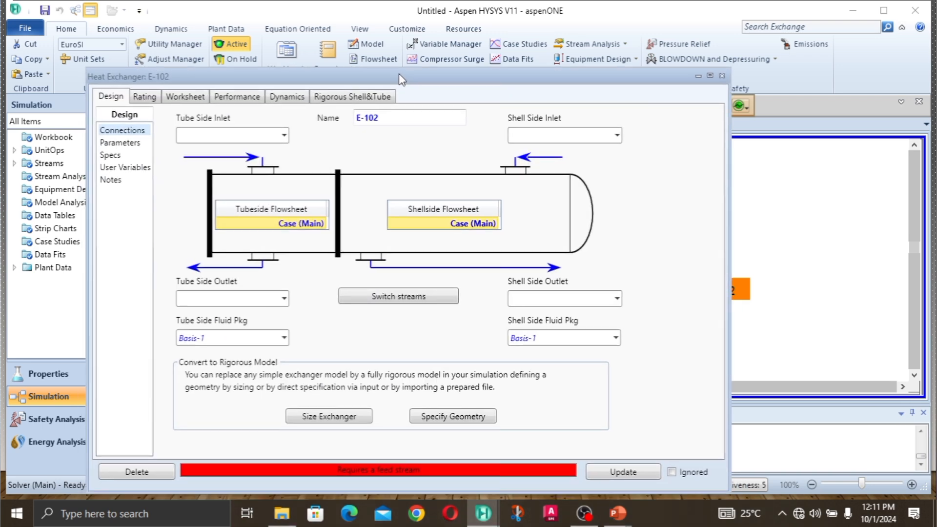
left_click(284, 136)
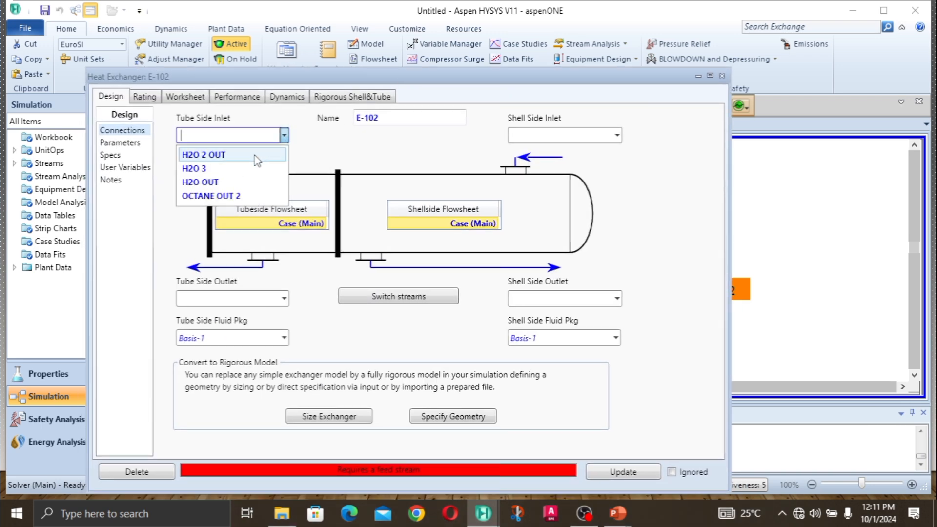
left_click(230, 198)
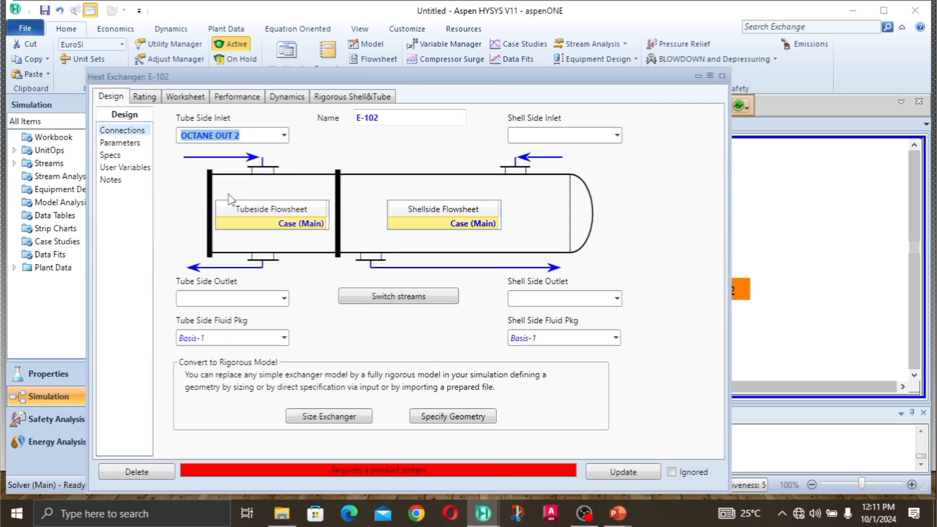
left_click(245, 299)
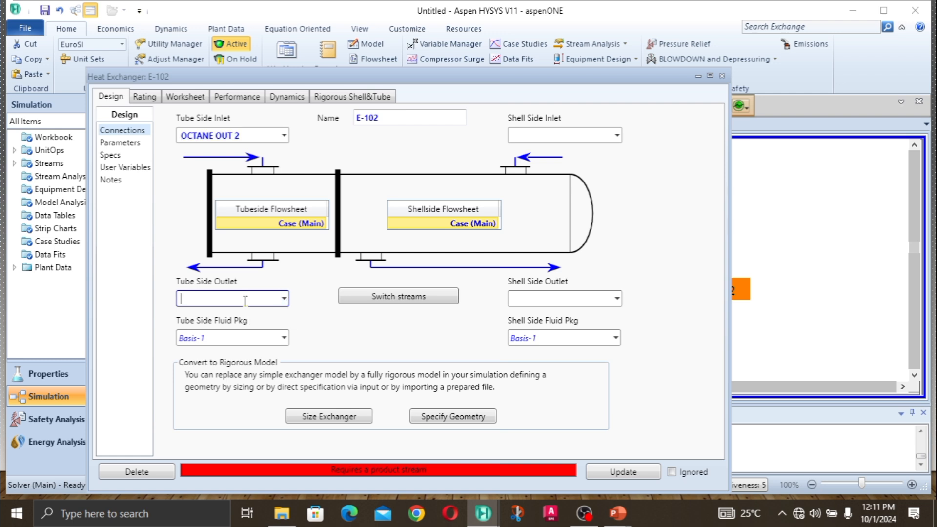
type("OCTANE OUT 3")
key("Return")
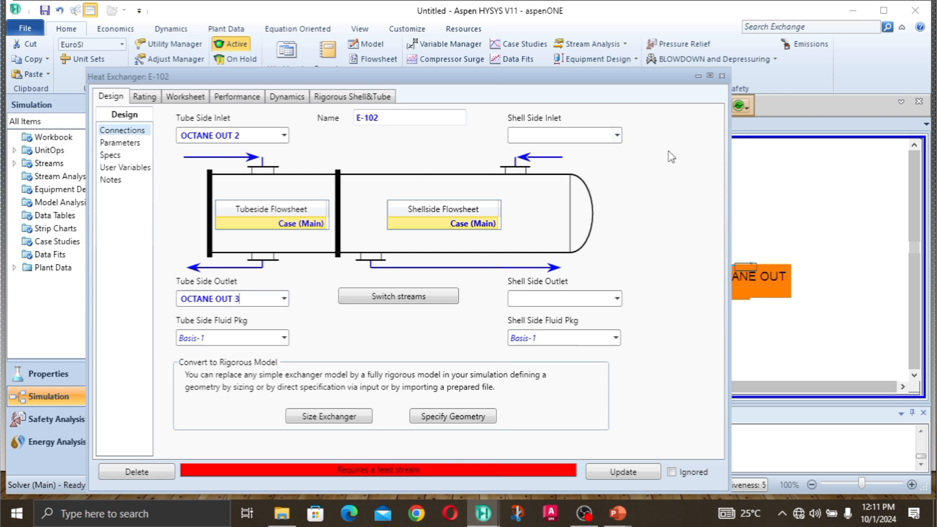
- Connect H2O 3 as the shell side inlet of E-102 and create H2O 3 OUT as its shell side outlet
left_click(615, 136)
left_click(616, 136)
left_click(616, 137)
left_click(556, 171)
left_click(578, 302)
type("H2O 3")
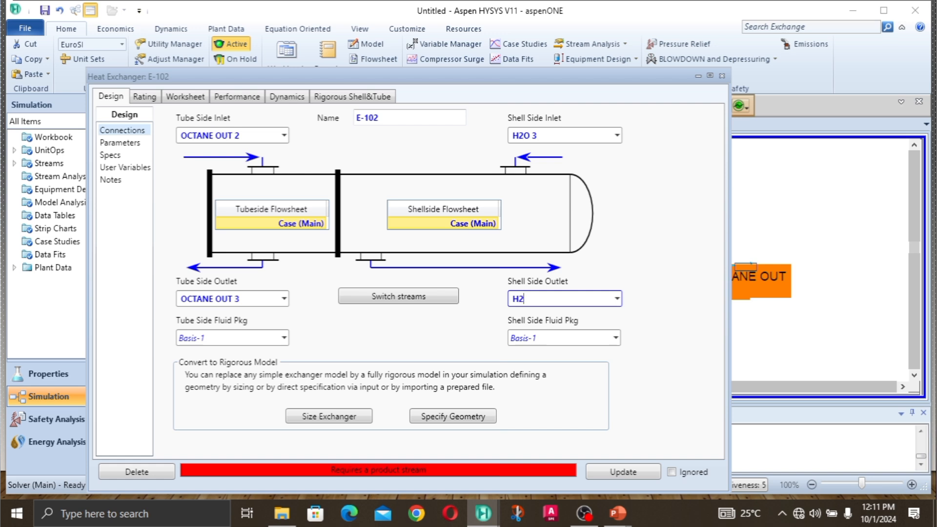
type(" OUT")
key("Return")
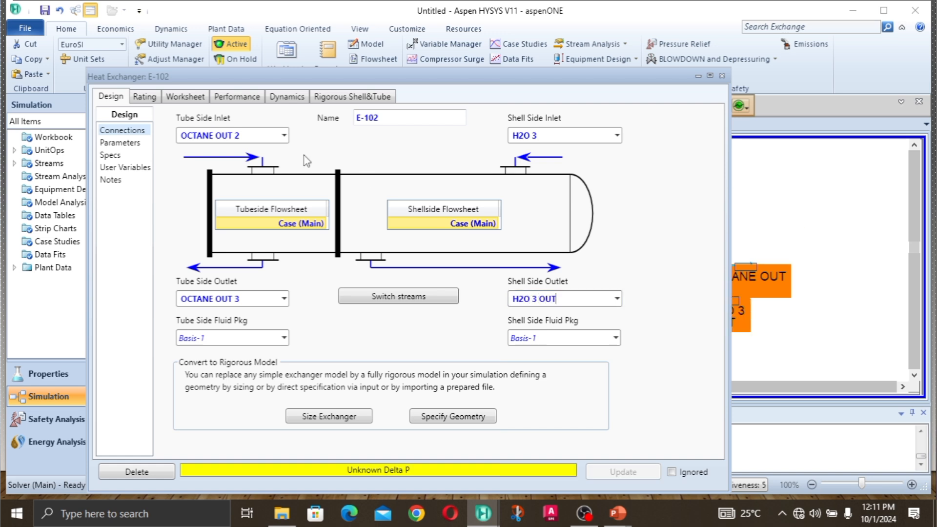
- In the E-102 worksheet, set the pressure of OCTANE OUT 3 to 1 bar and of H2O 3 OUT to 1.5 bar
left_click(197, 97)
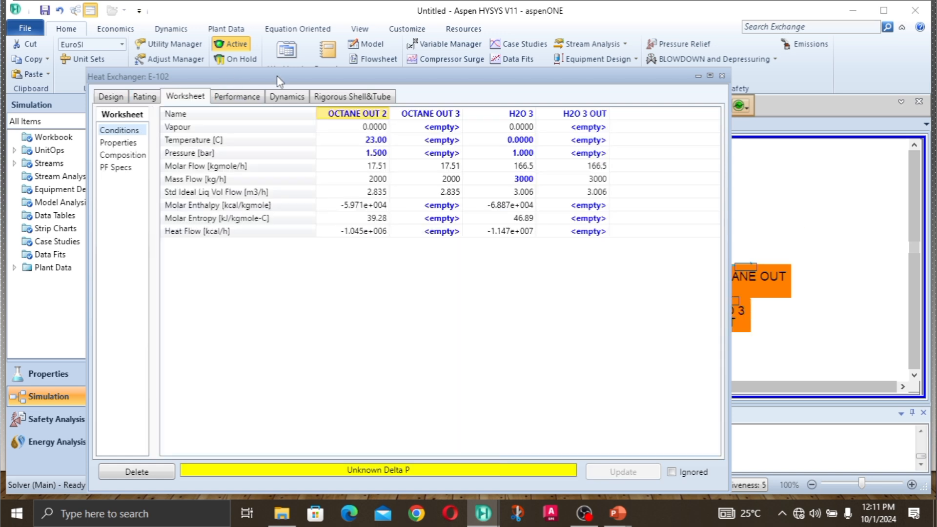
left_click(450, 154)
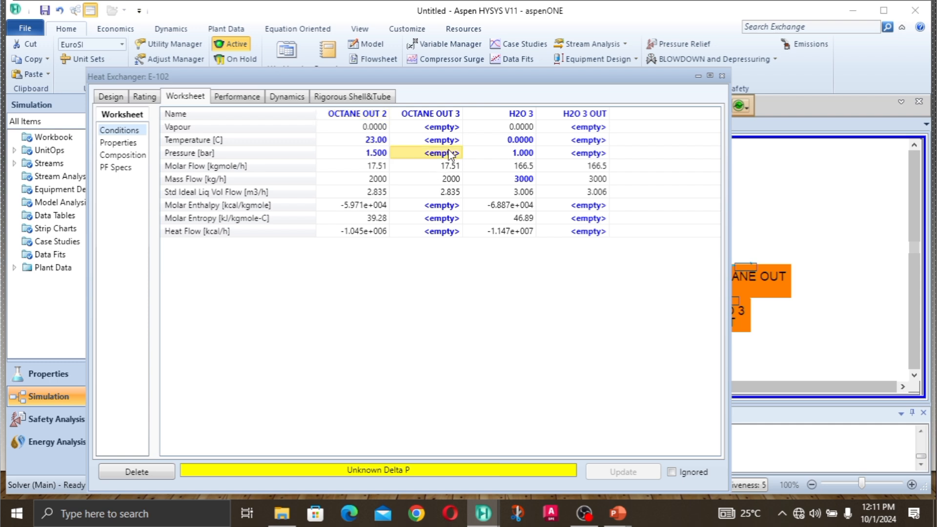
type("1")
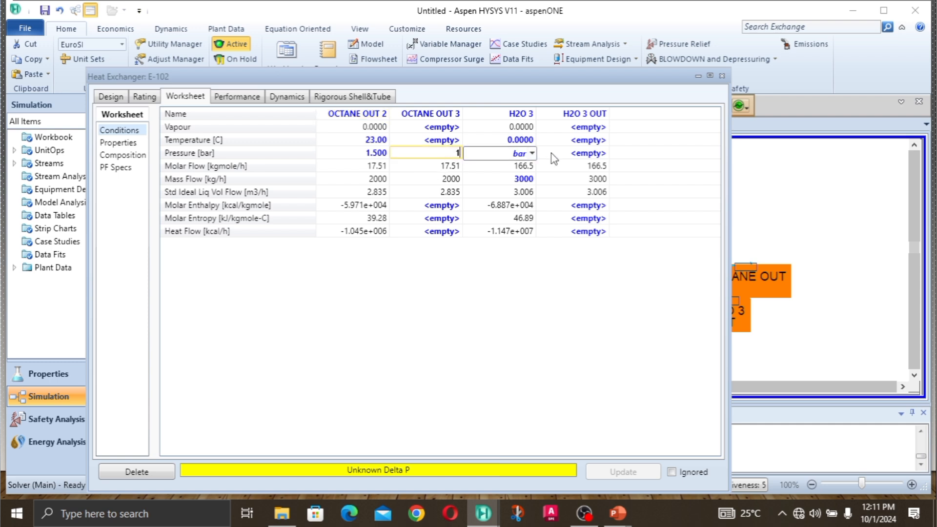
key("Return")
left_click(592, 165)
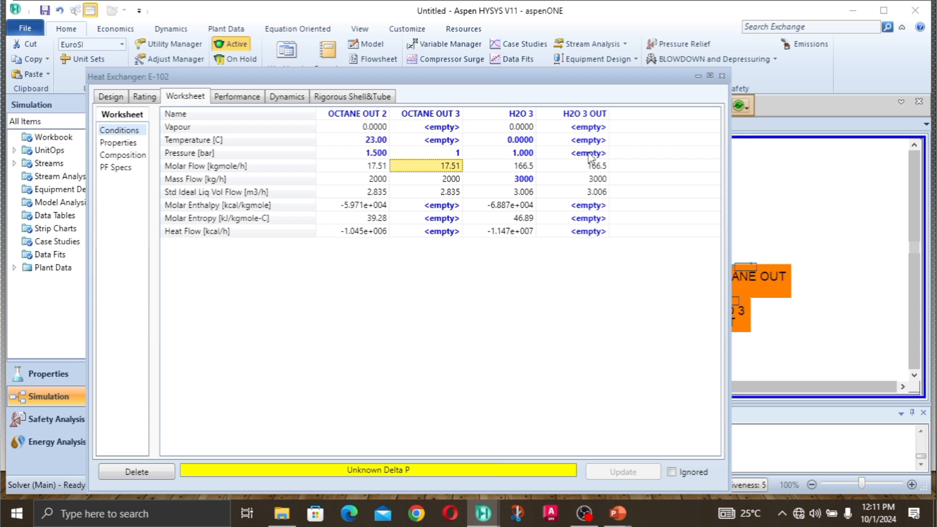
left_click(590, 154)
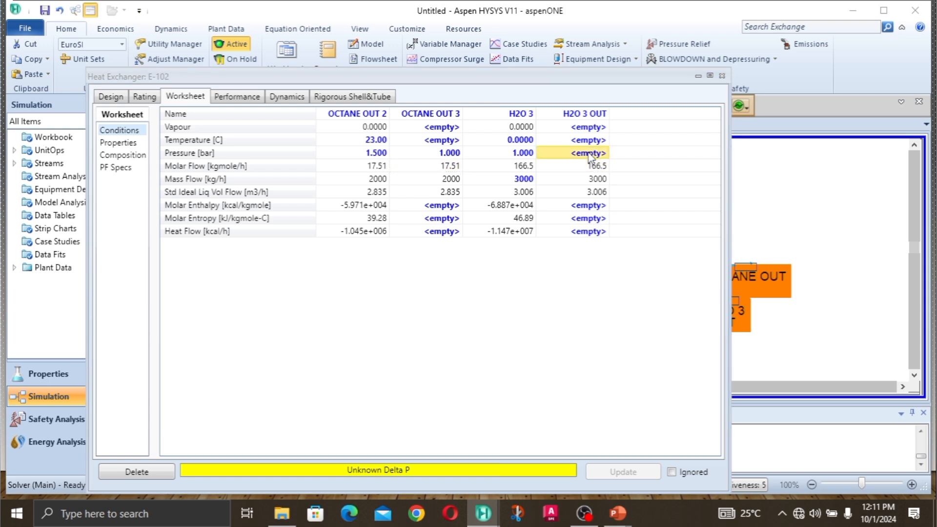
type("1")
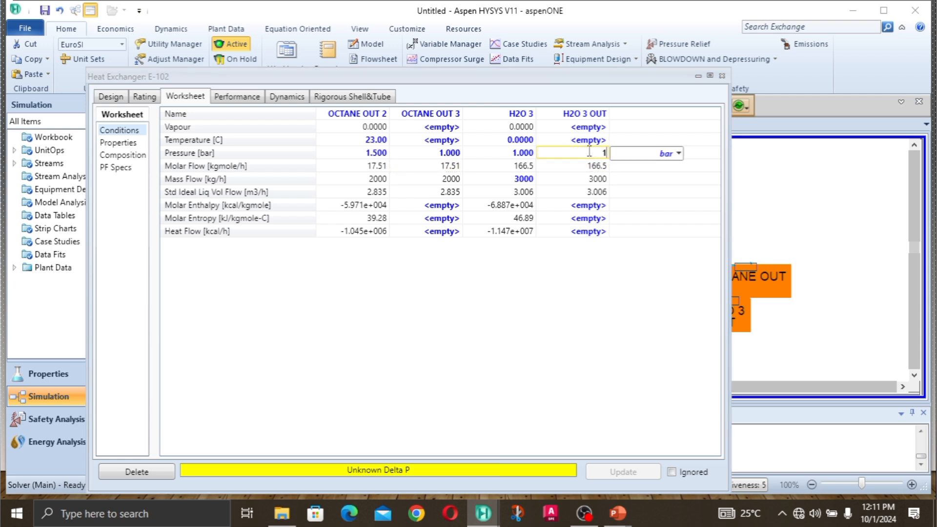
type(".5")
key("Return")
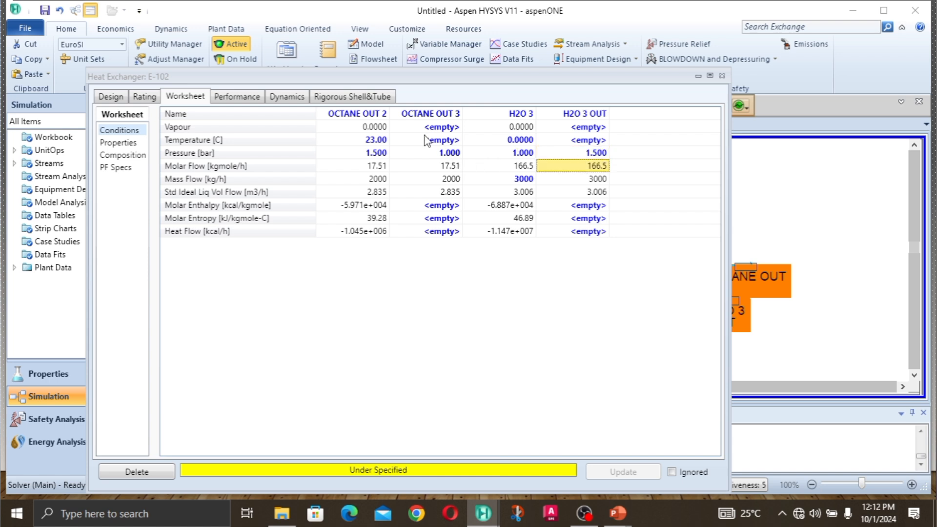
- Set the temperature of stream OCTANE OUT 3 to 5 °C in the E-102 worksheet
left_click(444, 141)
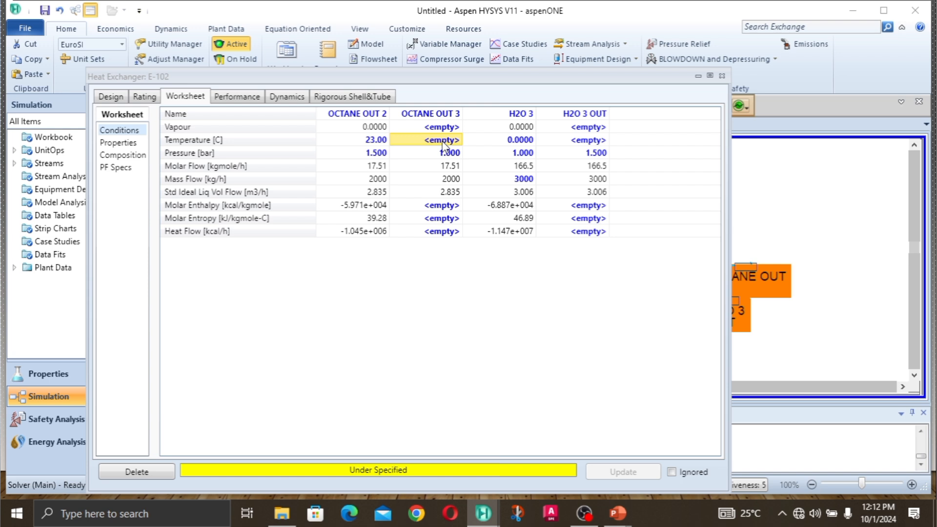
type("5")
key("Return")
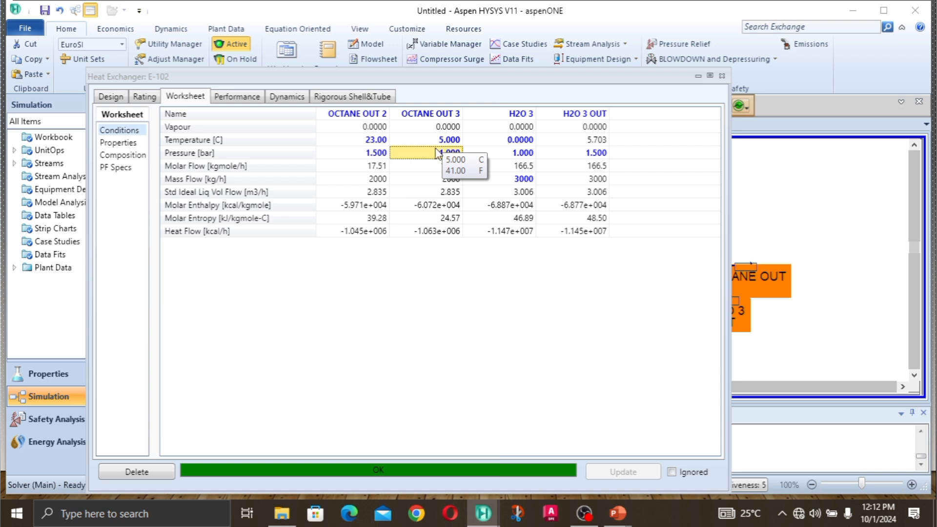
- Compare the mass flows of streams OCTANE OUT 3 and H2O 3 OUT in the E-102 worksheet
left_click(451, 209)
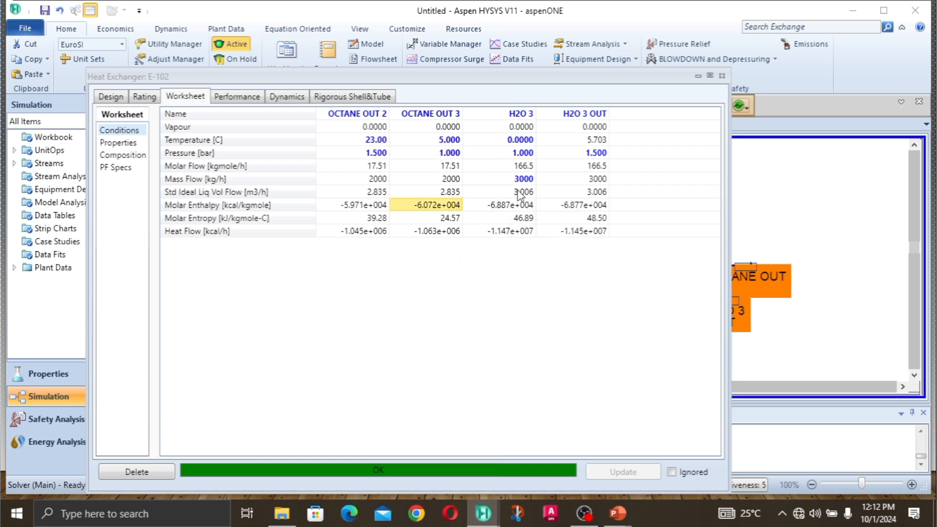
left_click(599, 181)
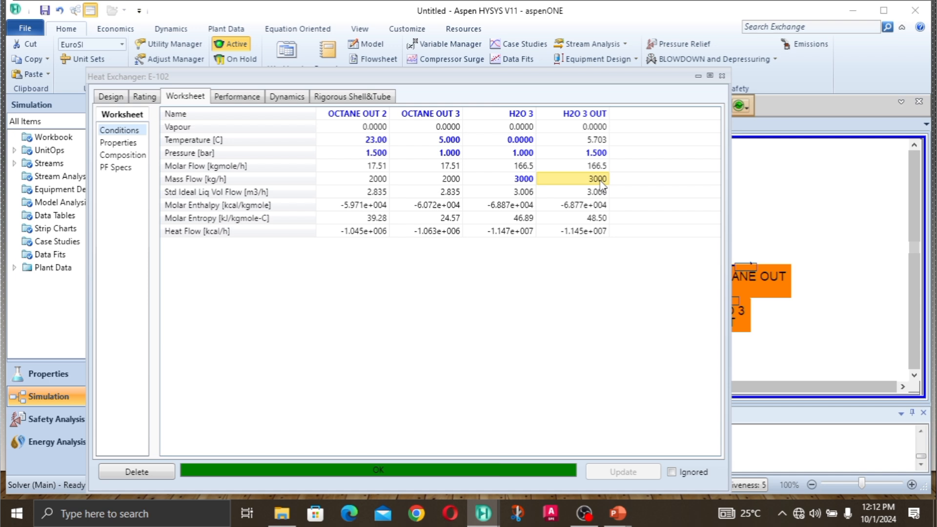
left_click(452, 181)
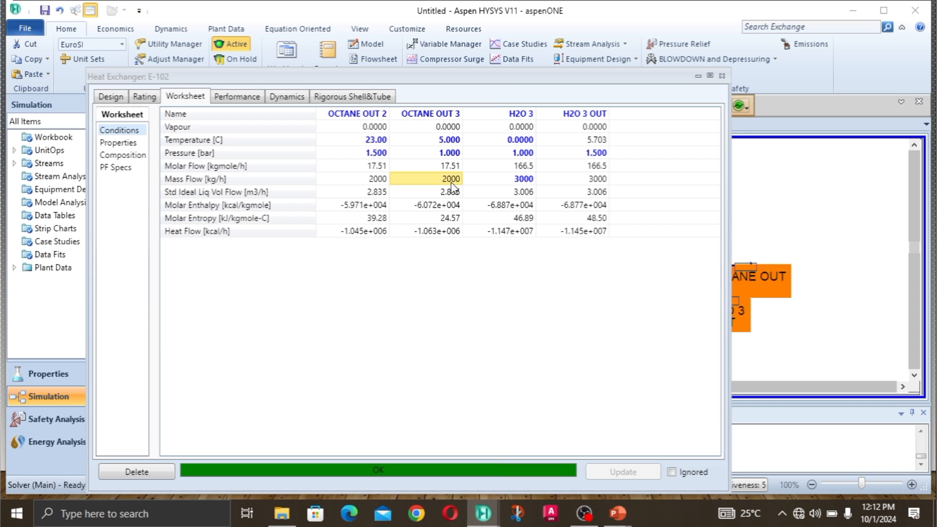
left_click(602, 183)
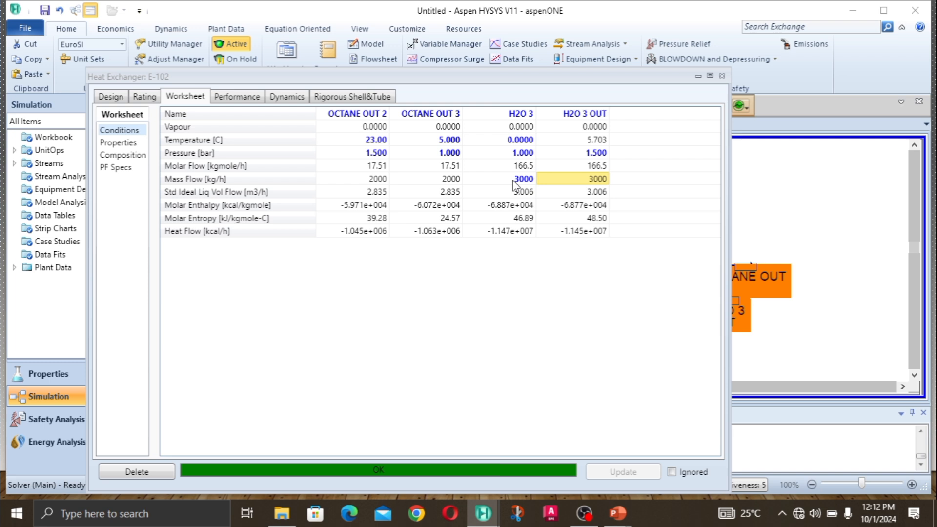
- Try temperatures of 4, 4.5 and 4.8 °C for stream OCTANE OUT 3 in the E-102 worksheet
mouse_move(513, 185)
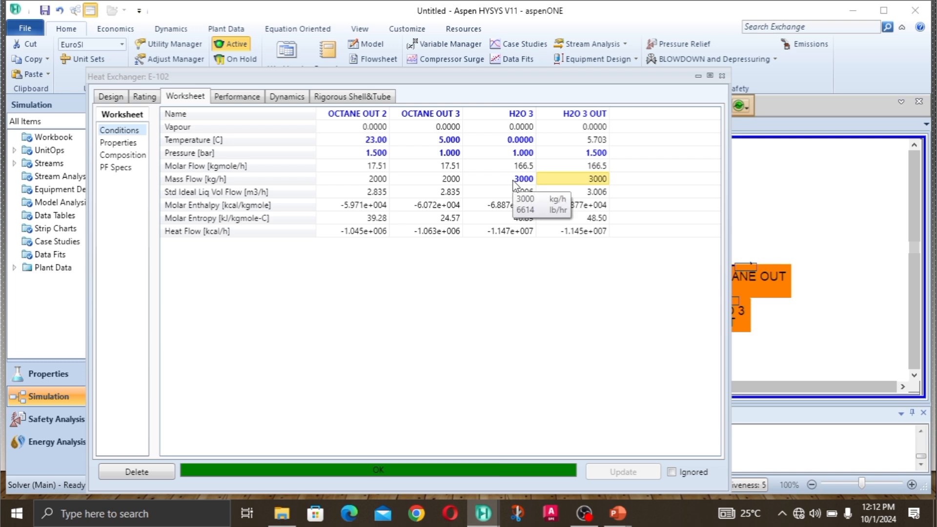
left_click(447, 140)
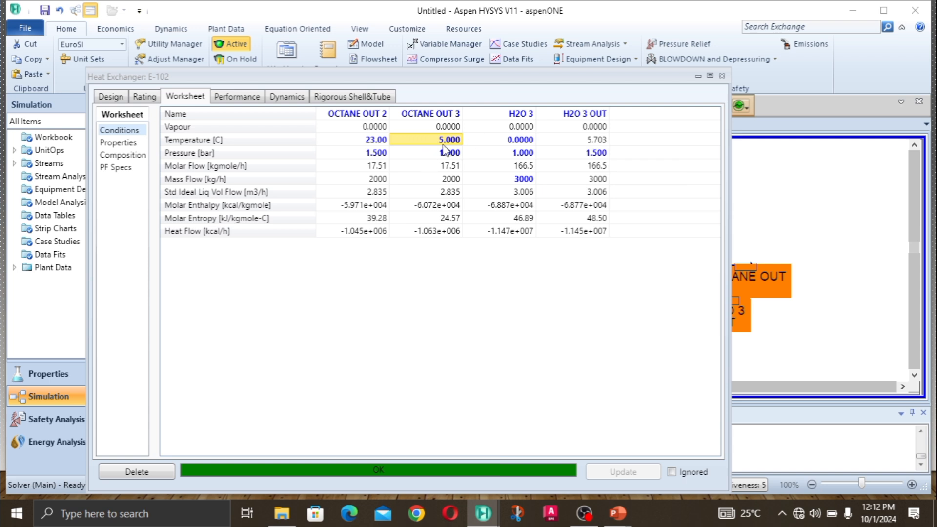
mouse_move(447, 145)
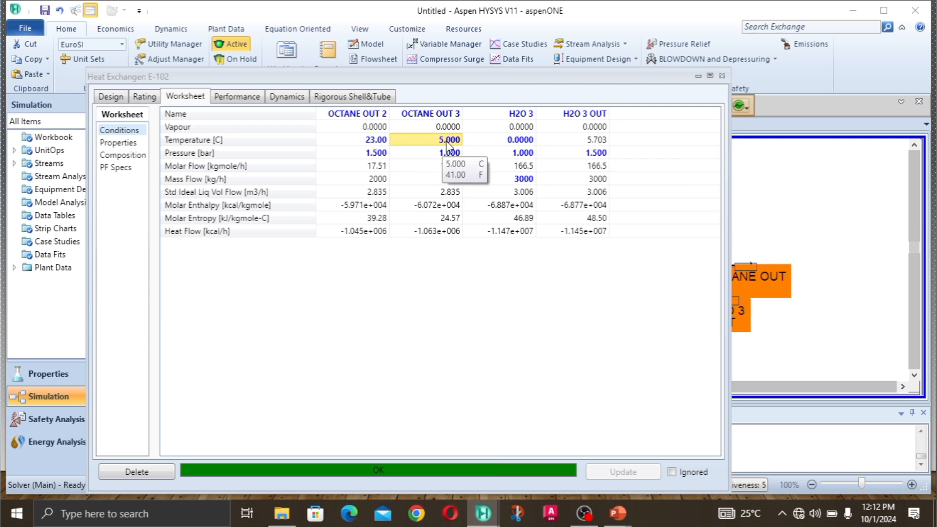
type("4")
key("Return")
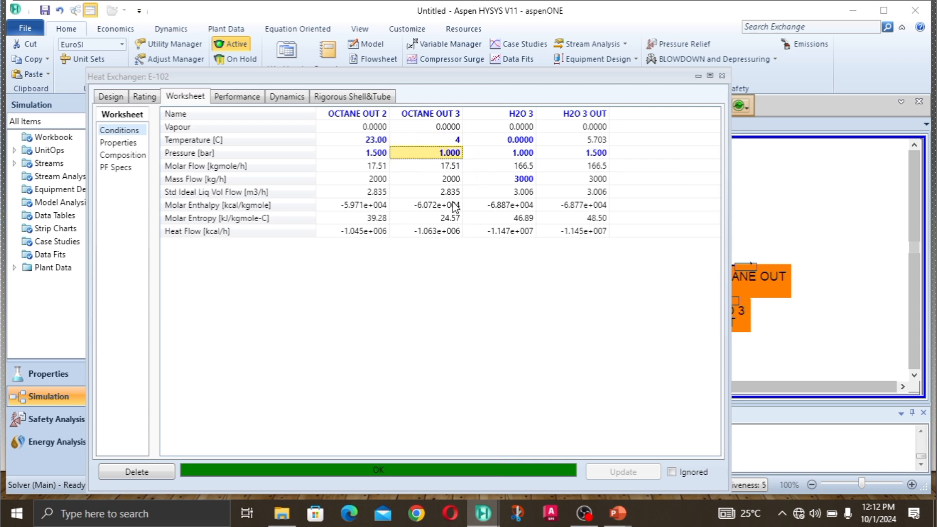
left_click(457, 142)
type("4.5")
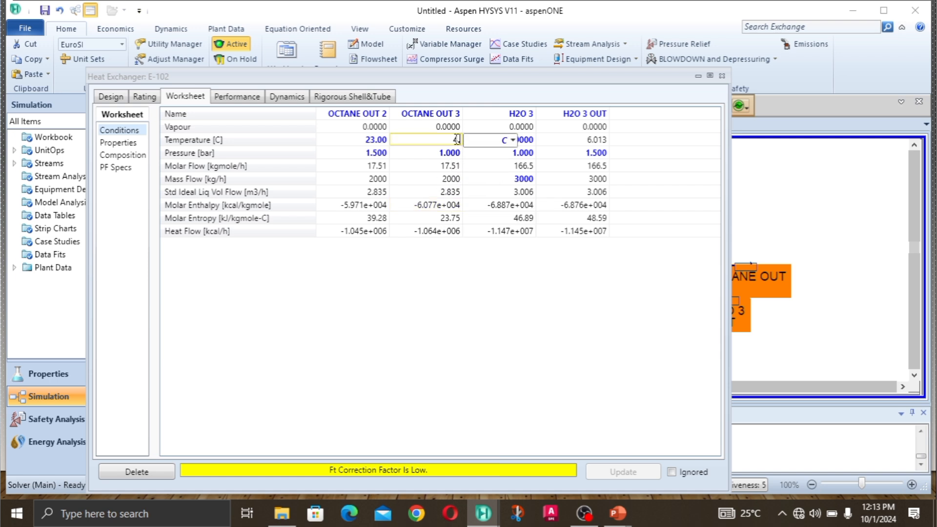
key("Return")
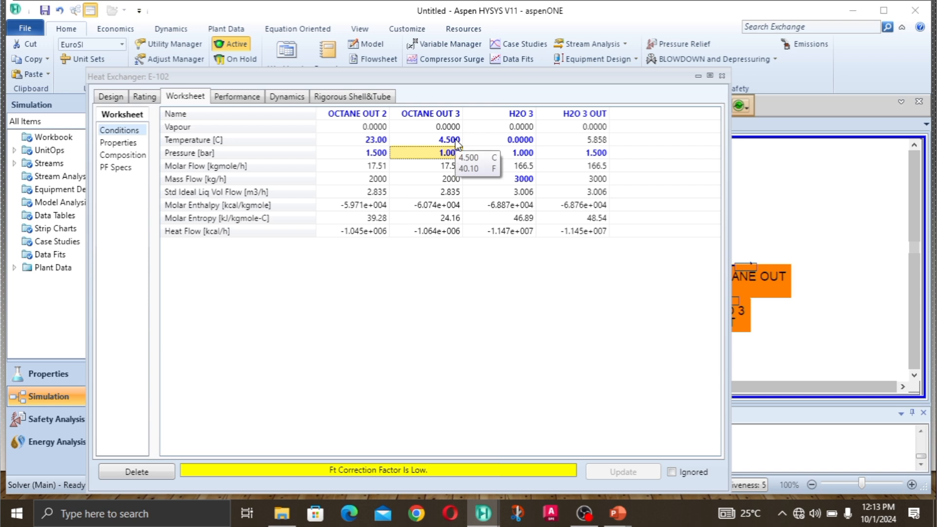
left_click(456, 140)
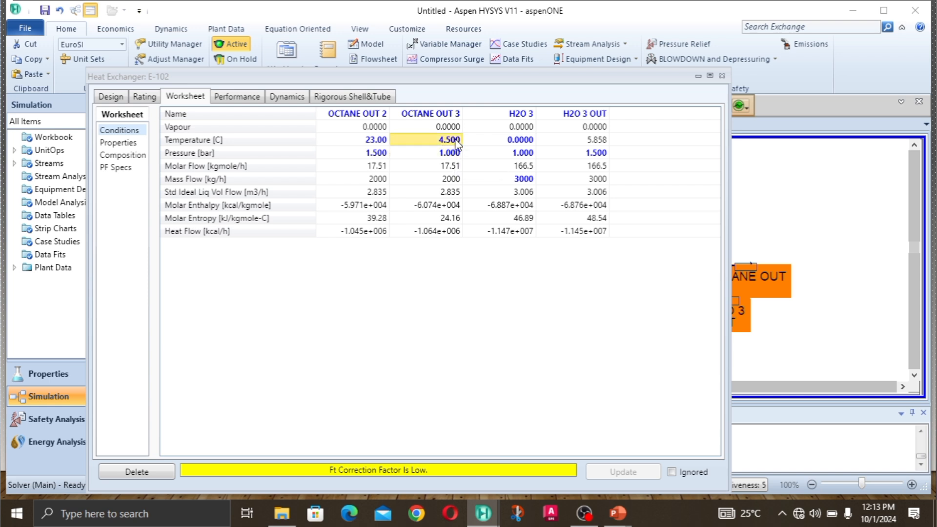
type("4.8")
key("Return")
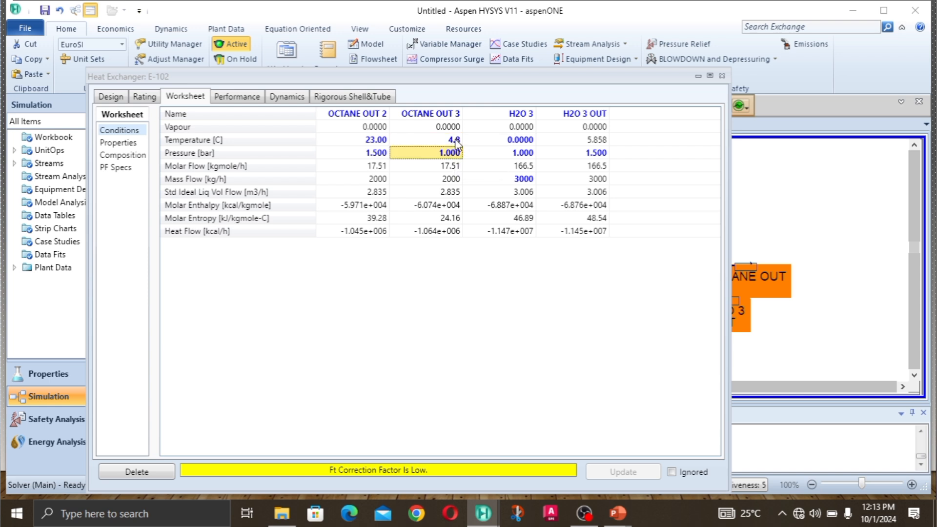
- Set the temperature of OCTANE OUT 3 back to 5 °C and close the E-102 exchanger window
left_click(455, 139)
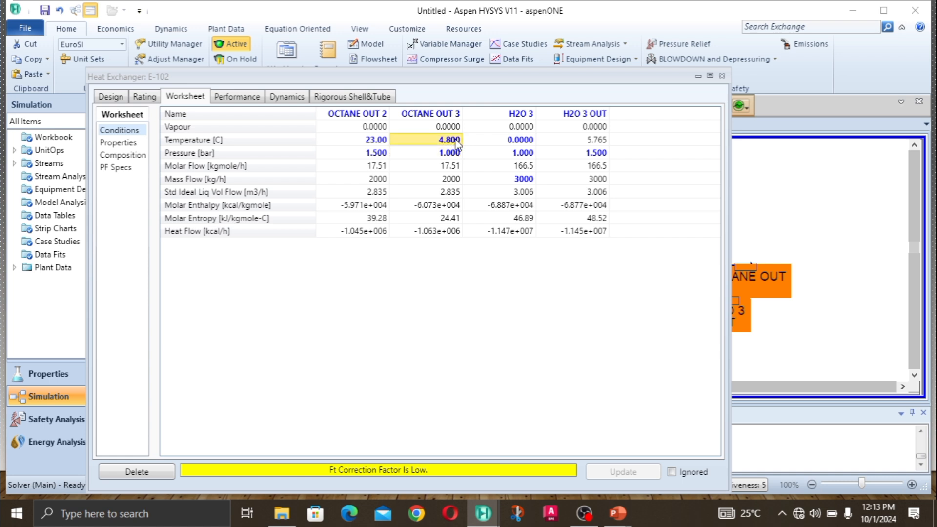
type("5")
key("Return")
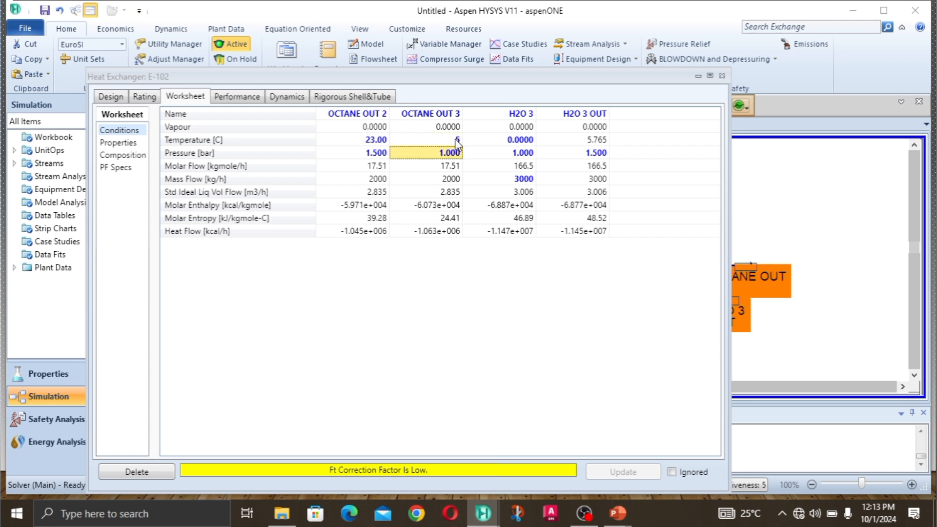
left_click(452, 179)
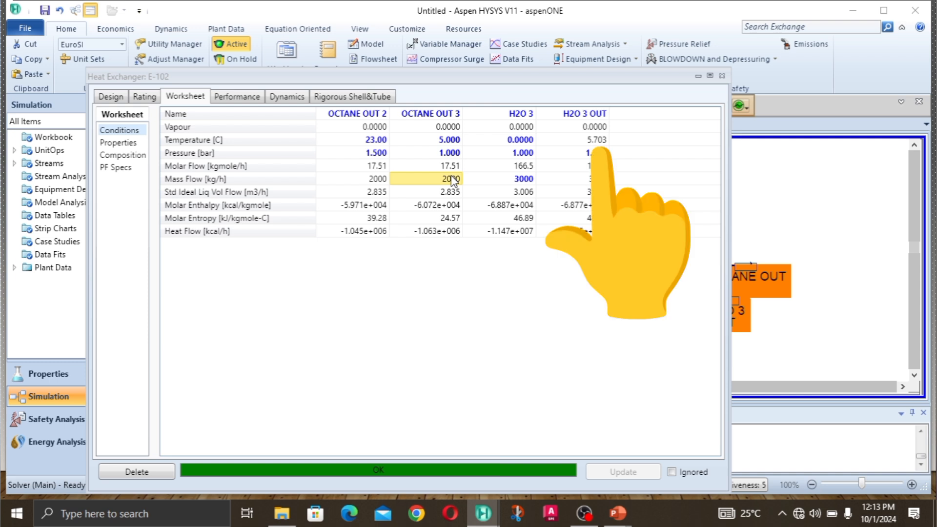
left_click(720, 77)
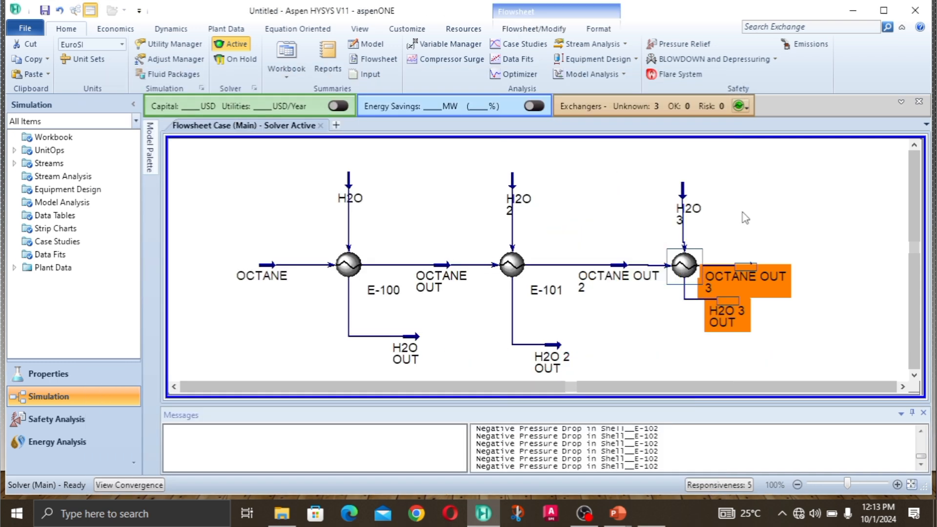
- Tidy the flowsheet by aligning E-102 with its feed, spreading its two outlet streams outward and raising H2O 3 level with H2O 2
mouse_move(684, 274)
left_mouse_down()
mouse_move(698, 279)
mouse_move(682, 274)
left_mouse_up()
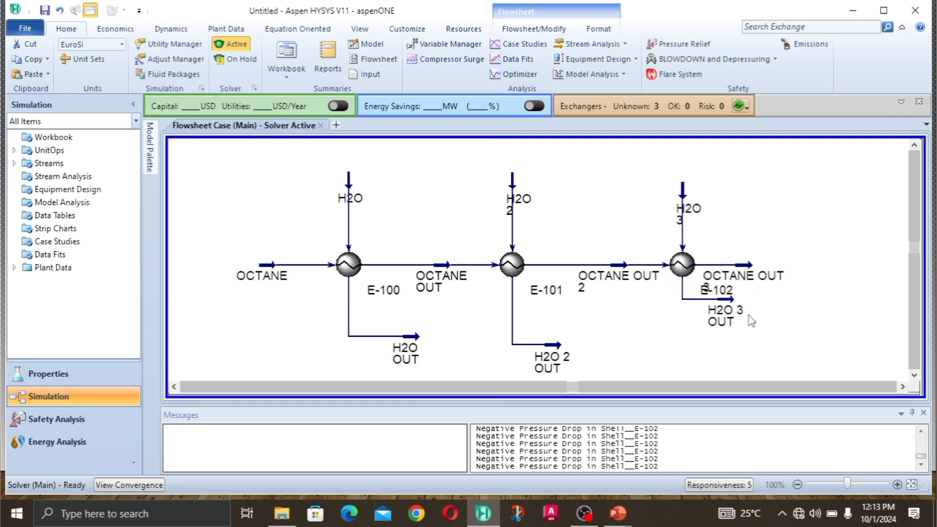
left_click_drag(748, 316, 741, 361)
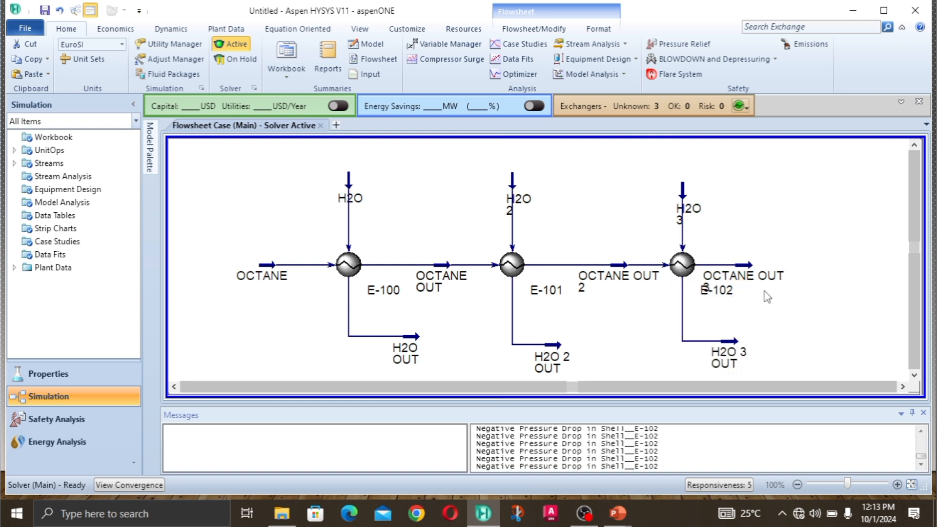
left_click_drag(732, 278, 780, 278)
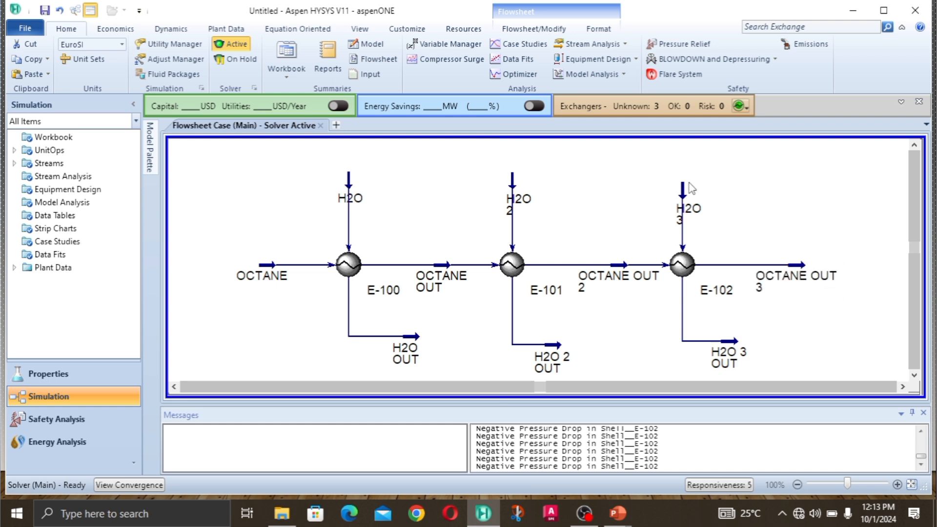
left_click_drag(682, 196, 681, 184)
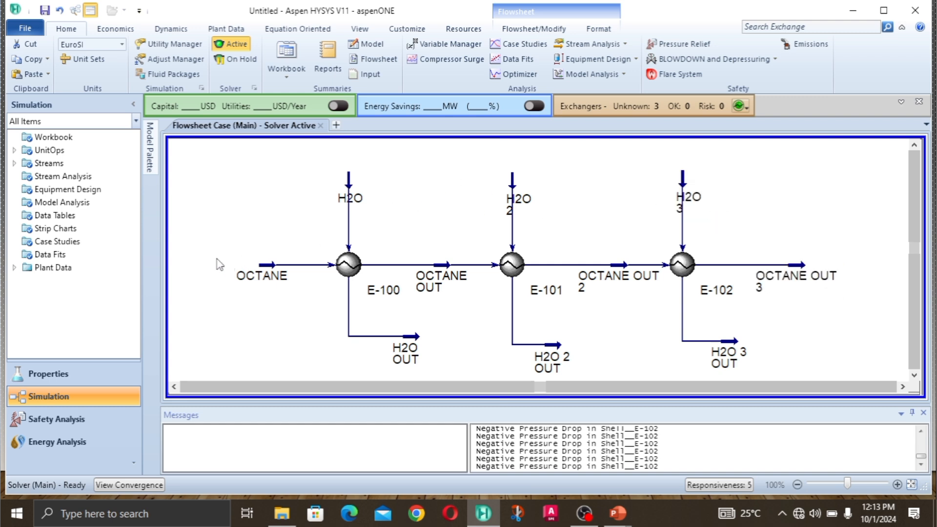
- Review the conditions of the E-100 inlet streams OCTANE and H2O
left_click(251, 279)
double_click(253, 279)
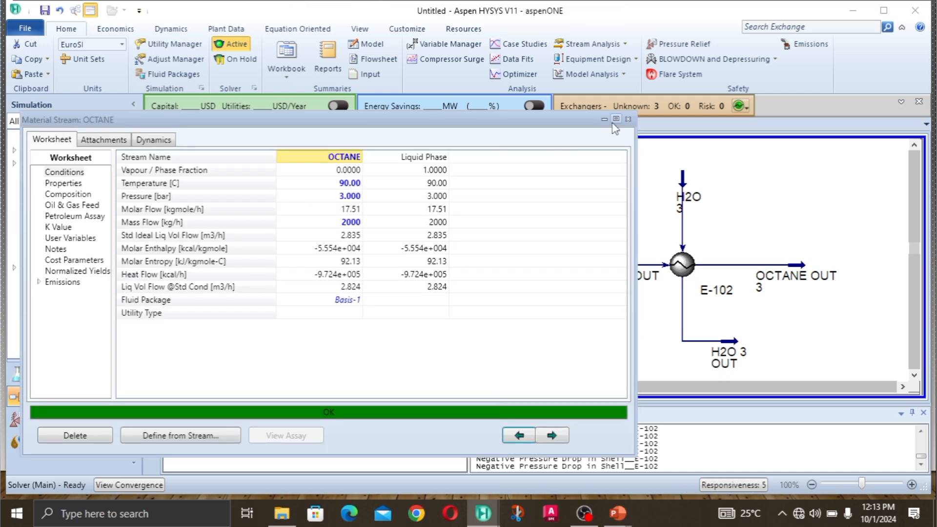
left_click(628, 119)
left_click(351, 195)
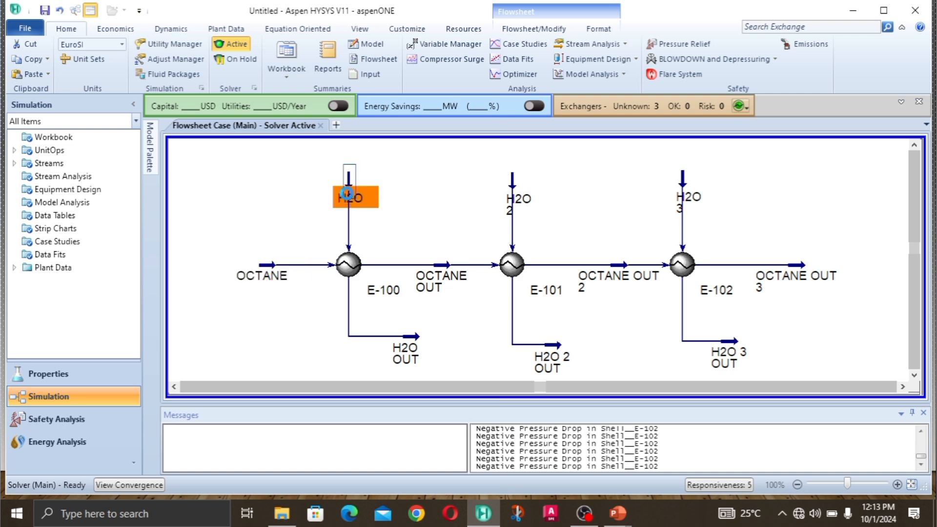
double_click(351, 195)
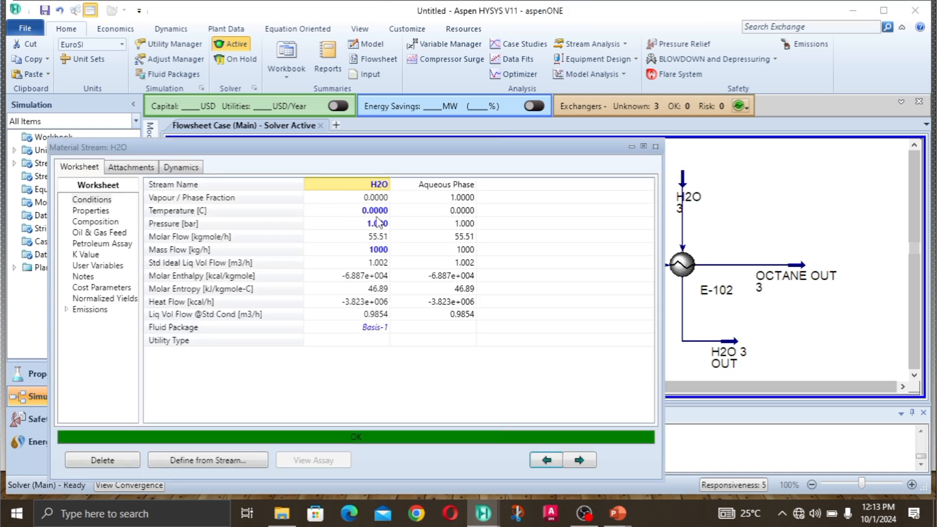
left_click(655, 146)
- Review the conditions of the E-100 outlet streams H2O OUT and OCTANE OUT
left_click(397, 348)
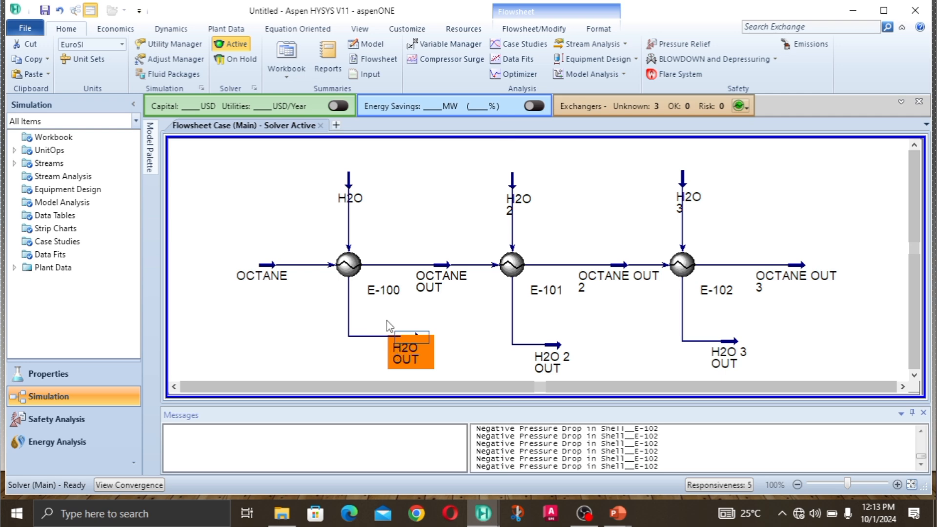
double_click(397, 348)
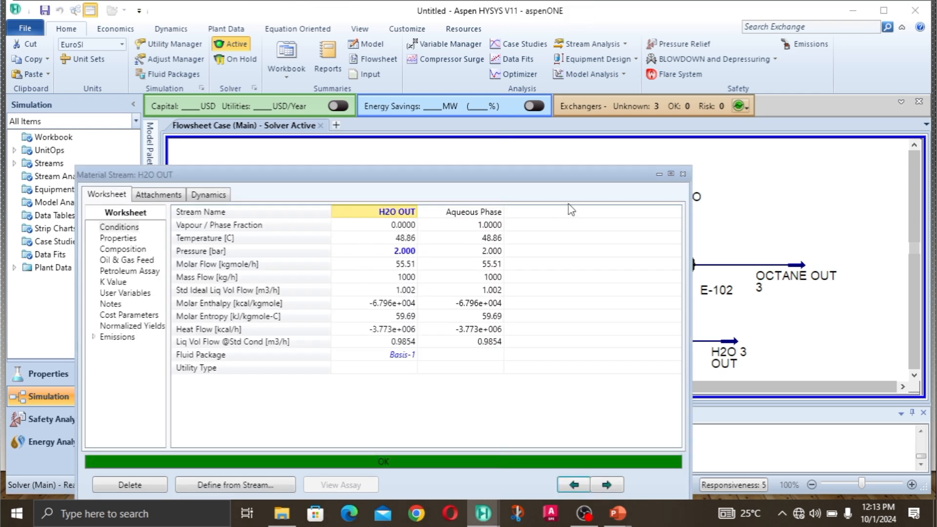
left_click(683, 174)
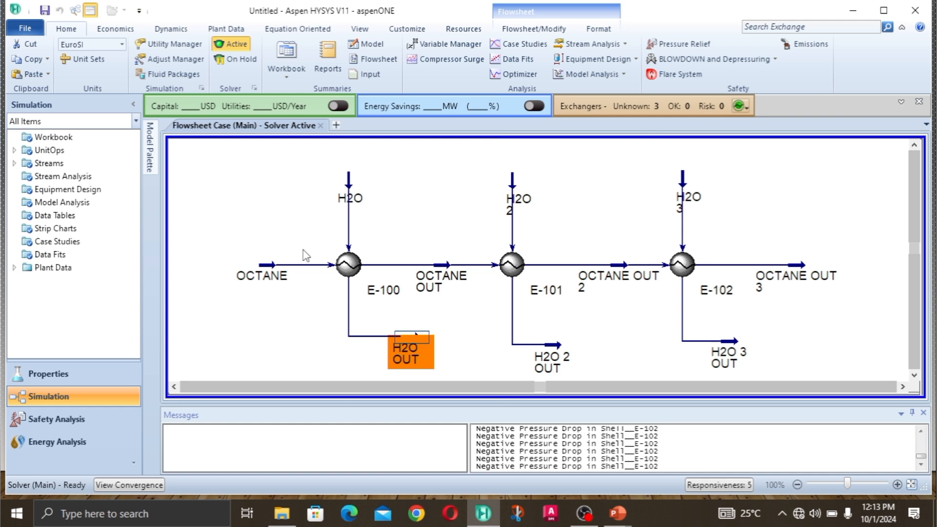
left_click(403, 223)
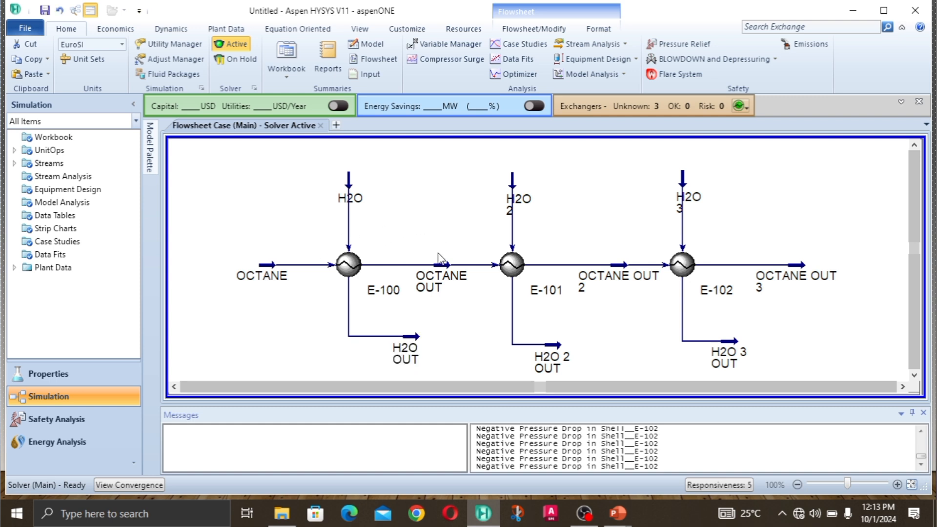
left_click(443, 275)
double_click(443, 275)
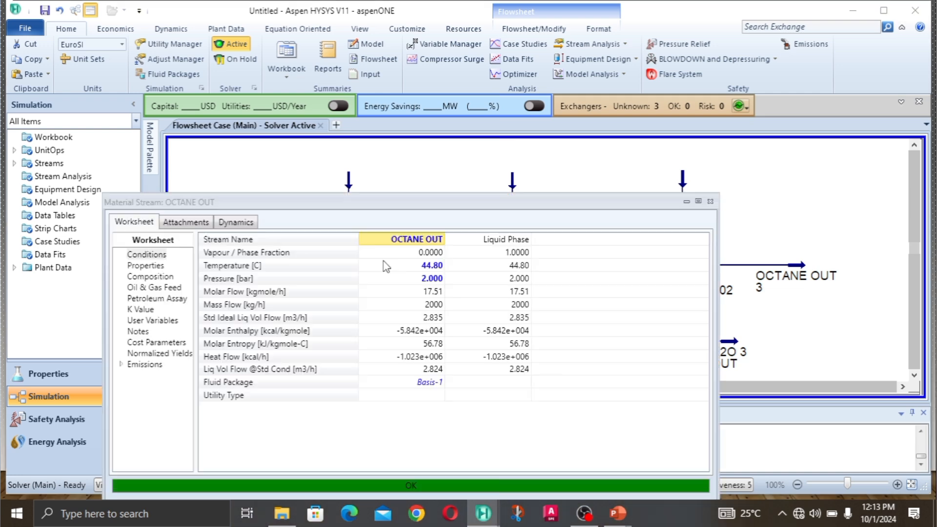
left_click(710, 201)
left_click(456, 189)
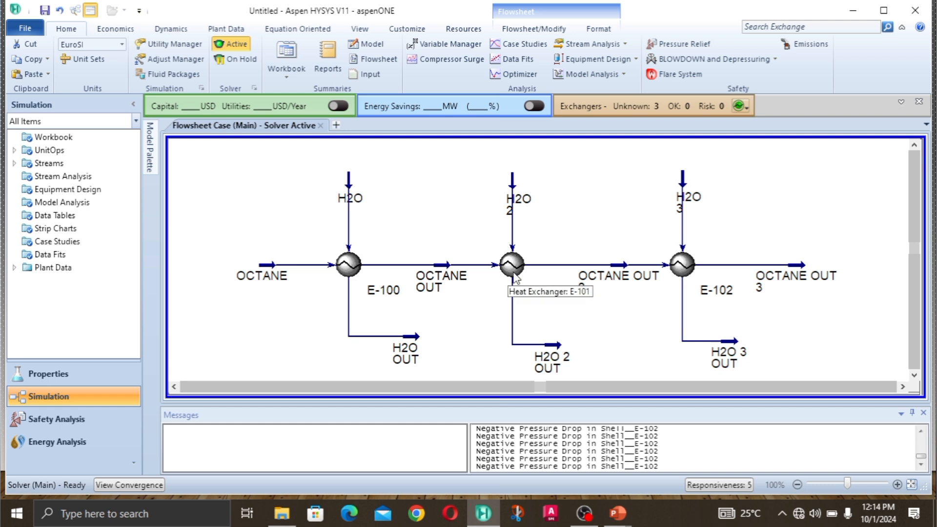
- Check the mass flow of H2O 2 and the temperature of H2O 2 OUT around E-101
double_click(517, 192)
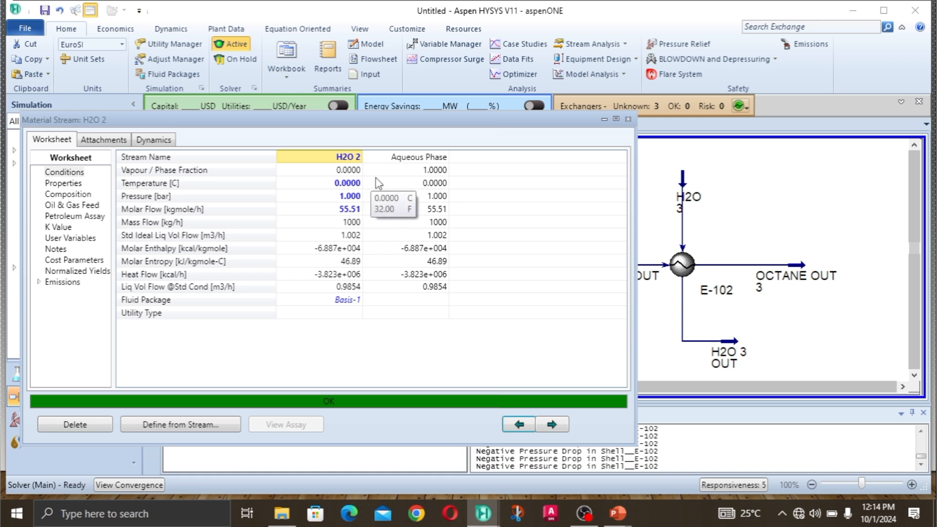
left_click(350, 225)
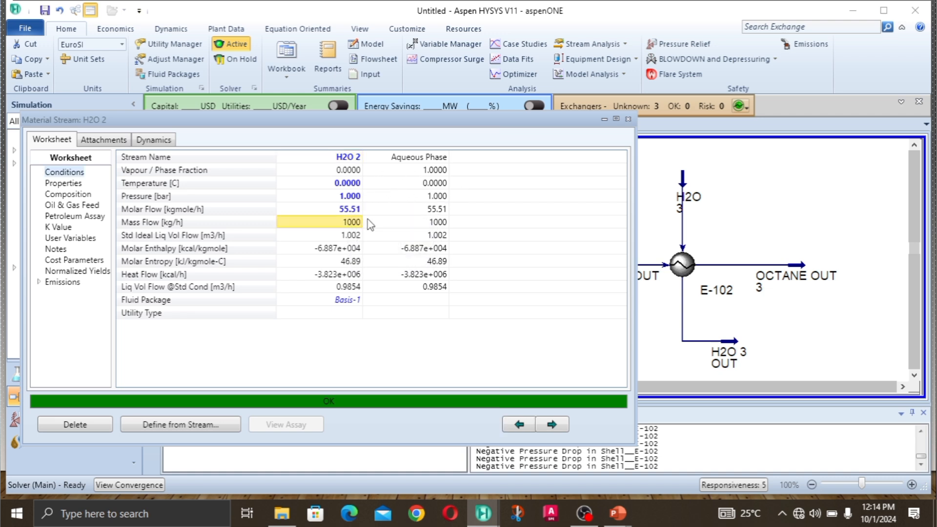
left_click(628, 119)
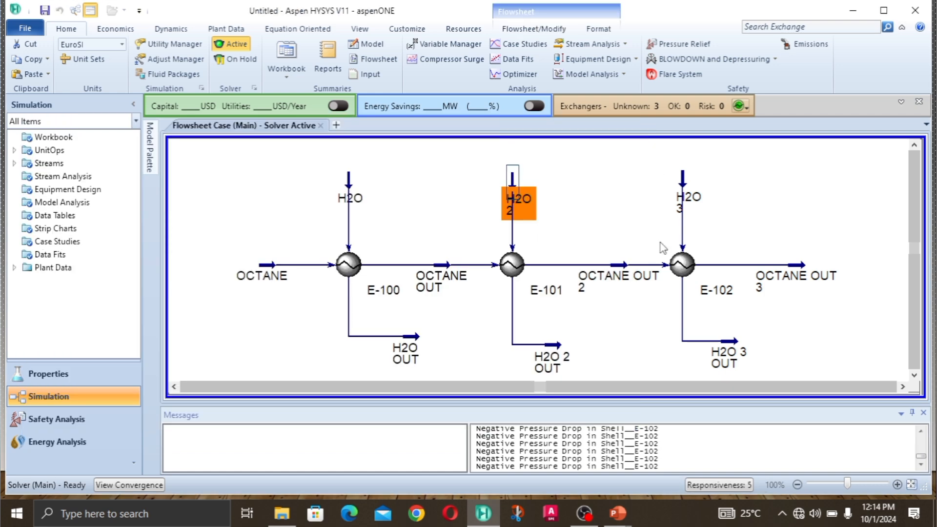
left_click(557, 359)
double_click(558, 361)
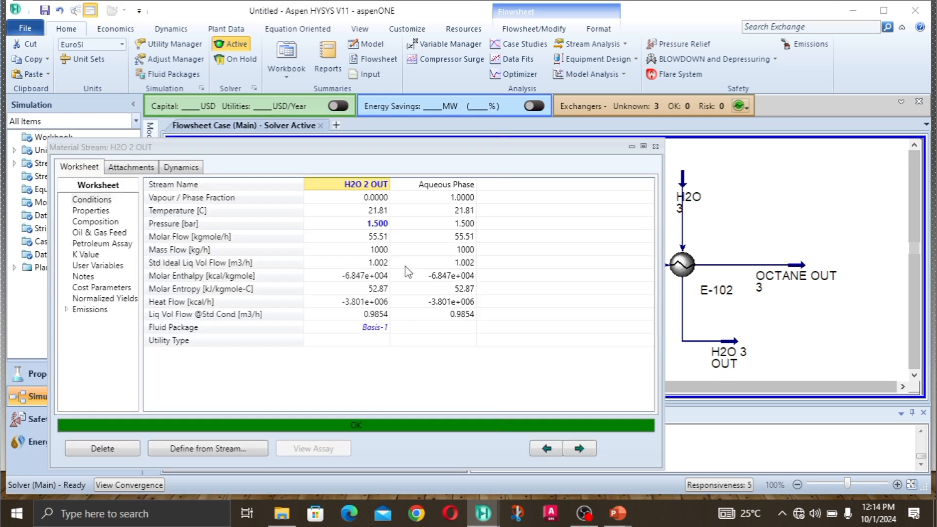
left_click(377, 213)
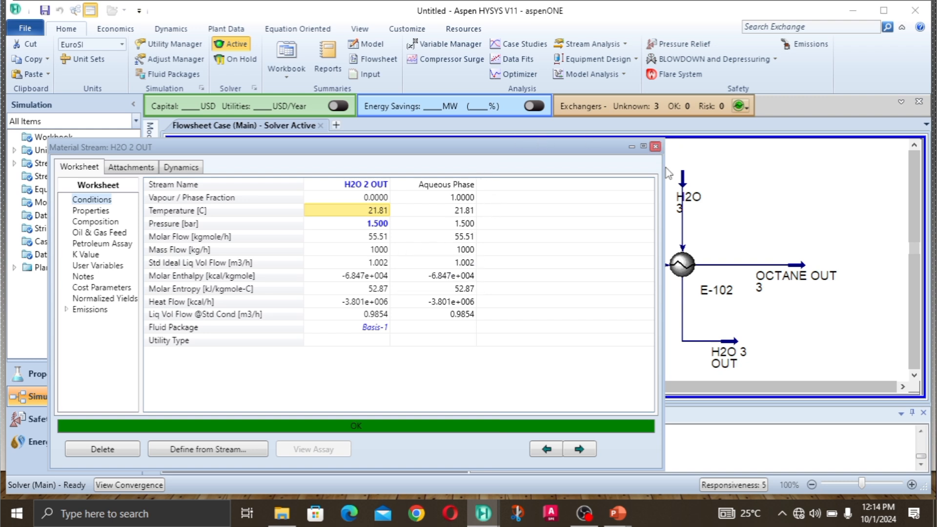
left_click(655, 147)
left_click(612, 277)
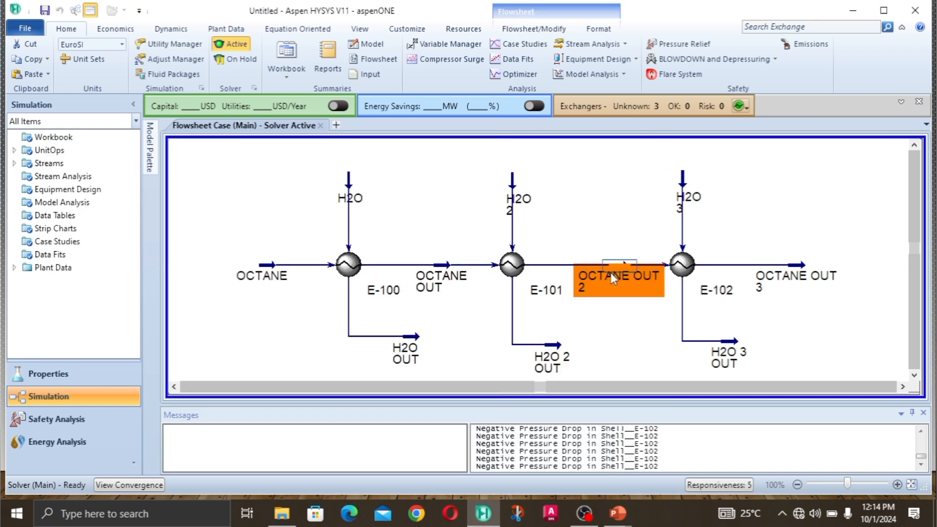
left_click(739, 236)
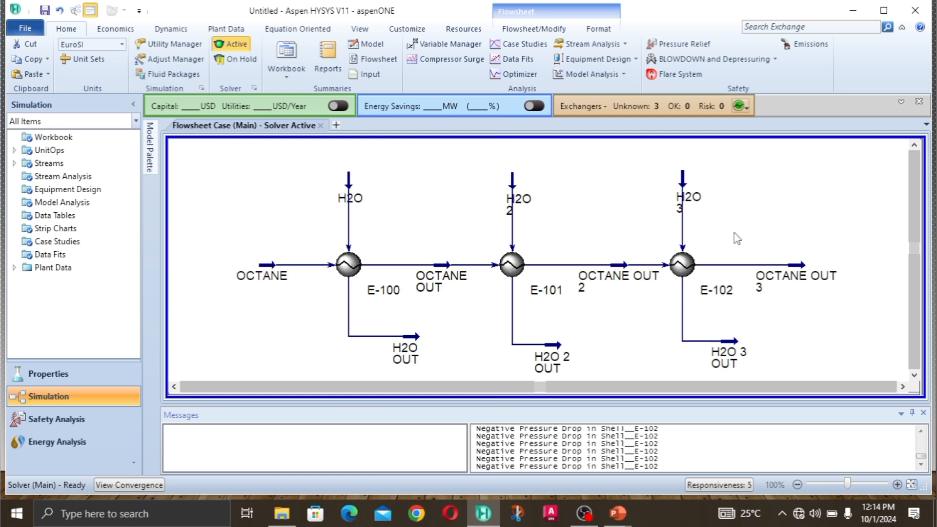
- Check the temperature of H2O 3, plus the temperature and mass flow of H2O 3 OUT, around E-102
double_click(686, 197)
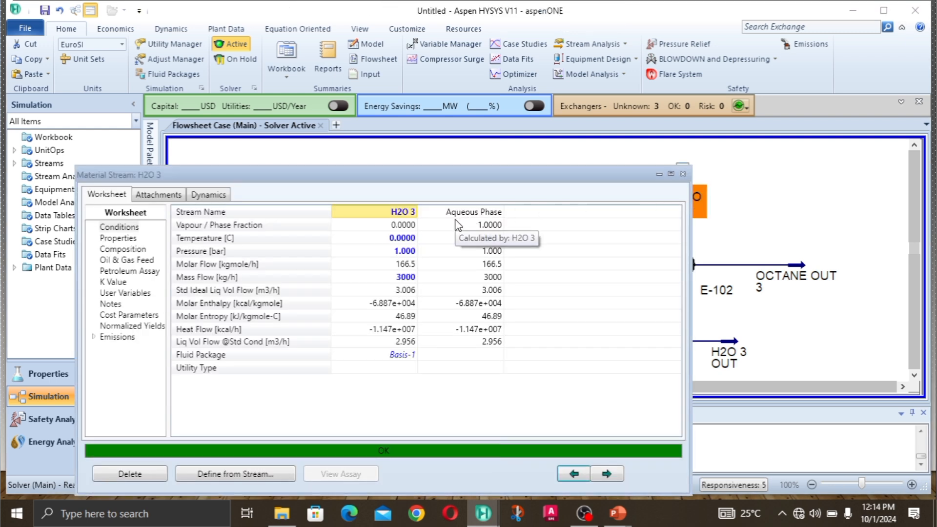
left_click(401, 241)
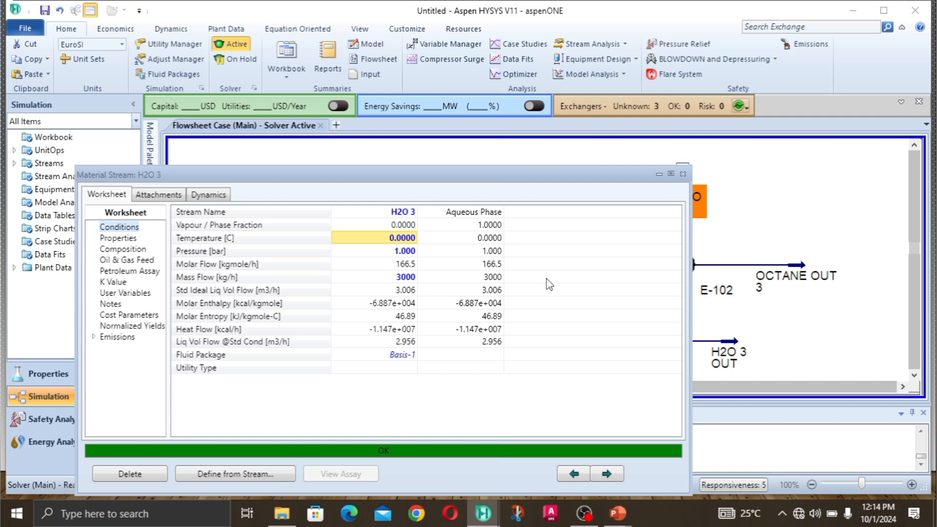
left_click(683, 174)
left_click(734, 360)
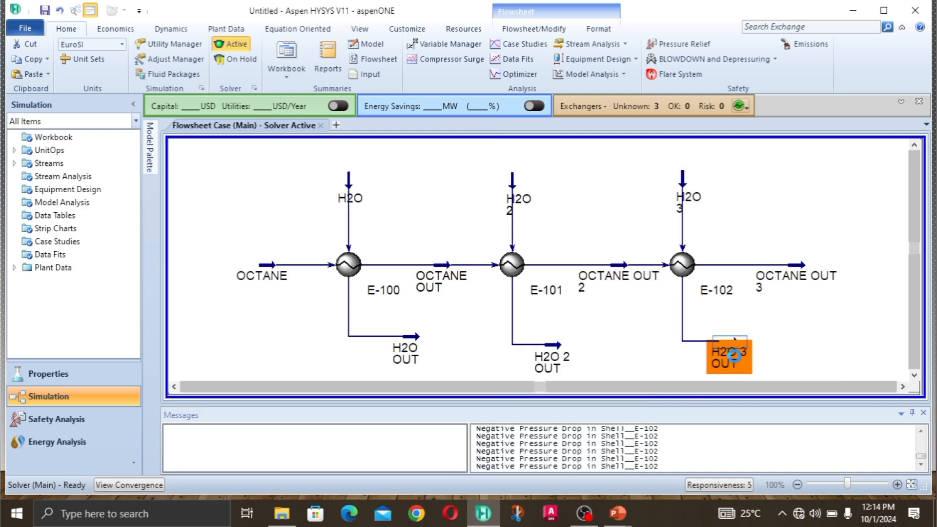
double_click(735, 358)
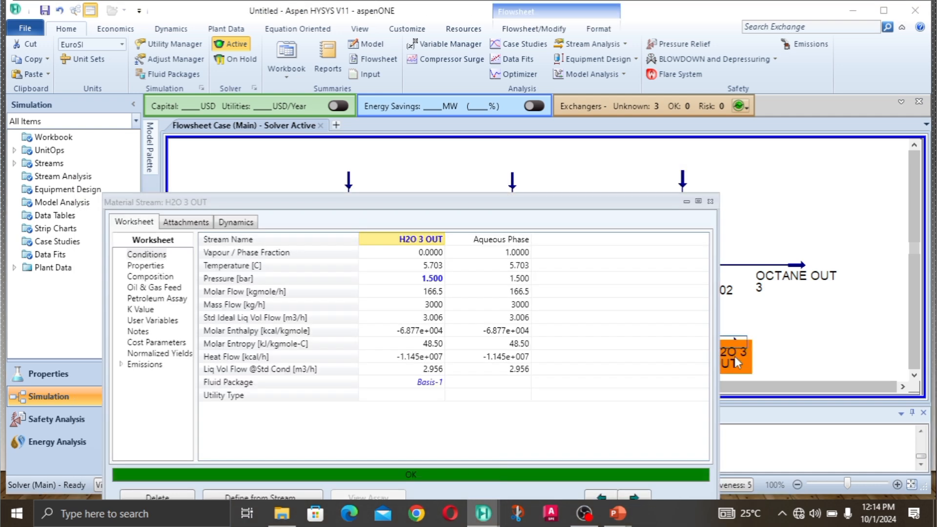
left_click(432, 269)
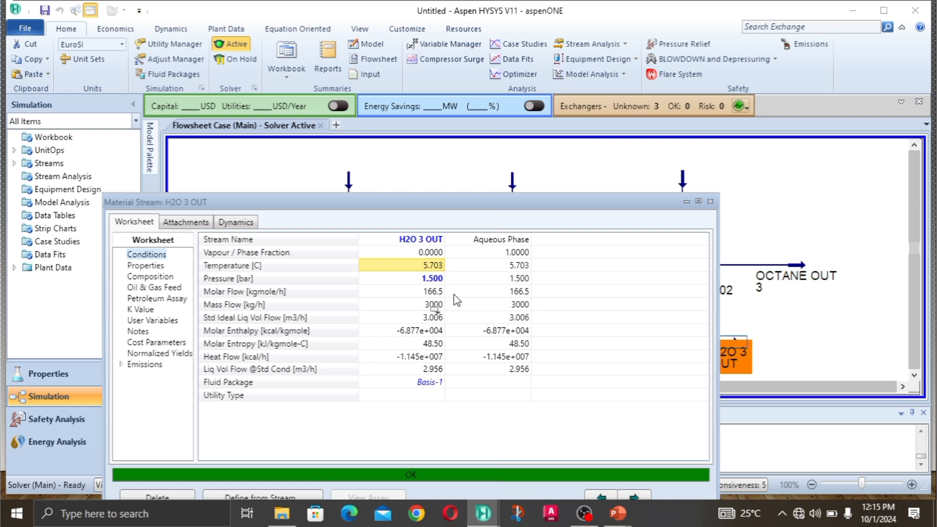
left_click(431, 305)
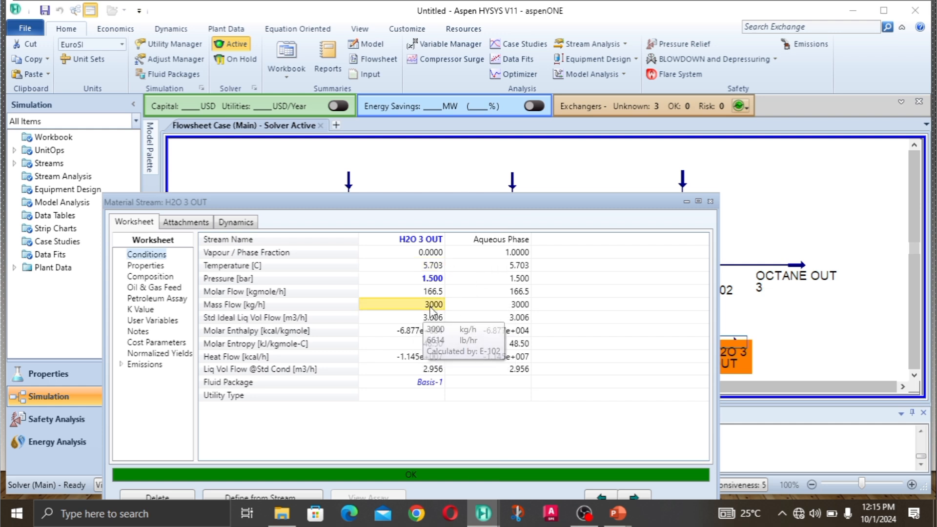
left_click(710, 201)
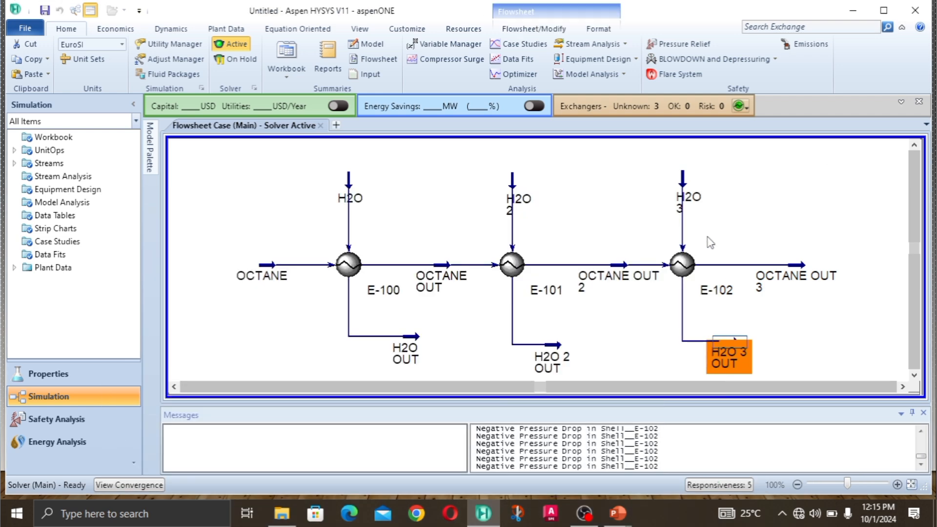
- Review the conditions of the final octane outlet stream, OCTANE OUT 3, and return to the flowsheet with nothing selected
left_click(792, 278)
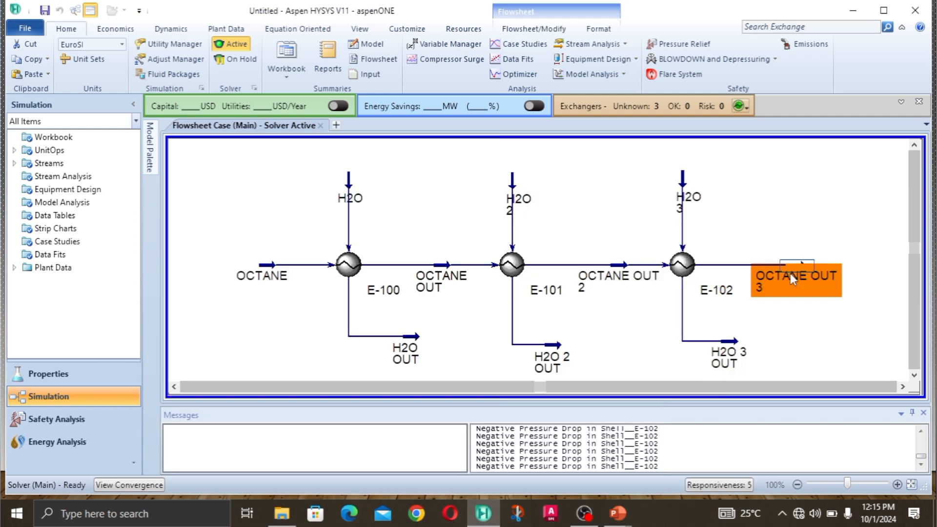
double_click(790, 276)
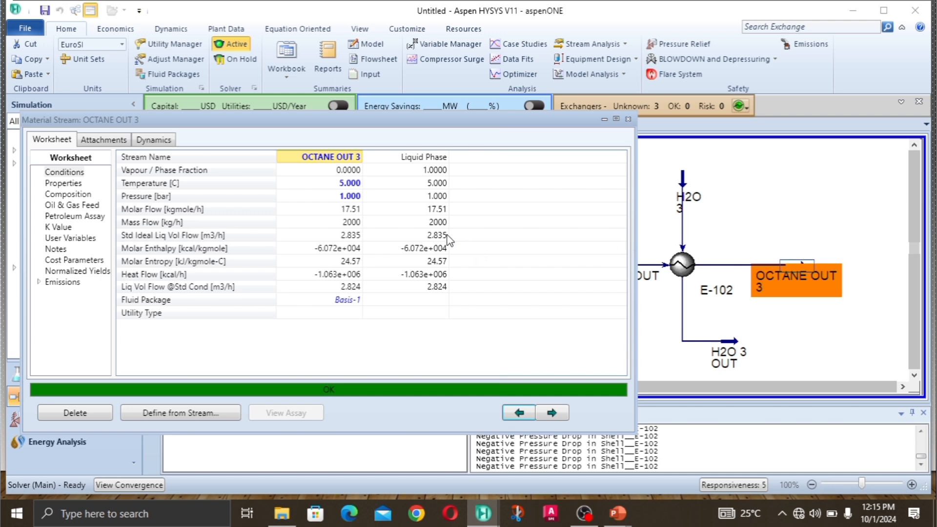
mouse_move(446, 239)
left_click(627, 120)
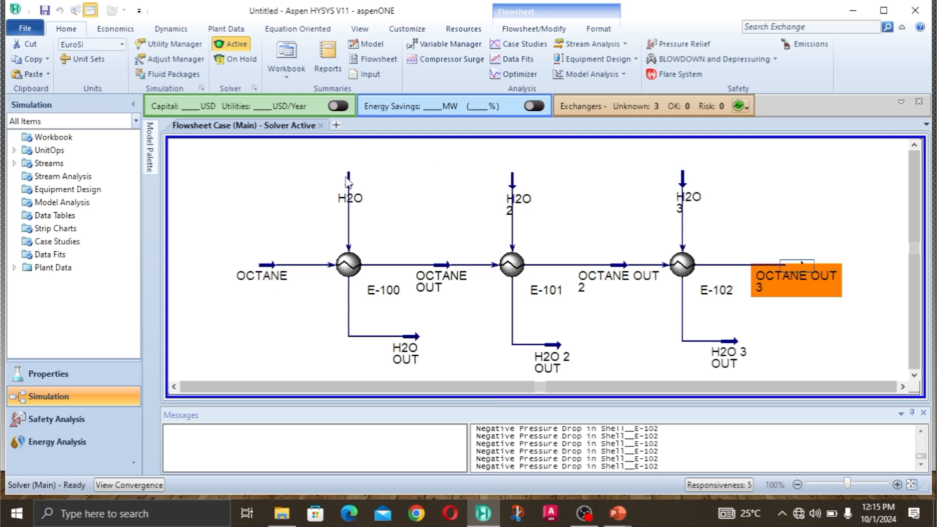
left_click(223, 181)
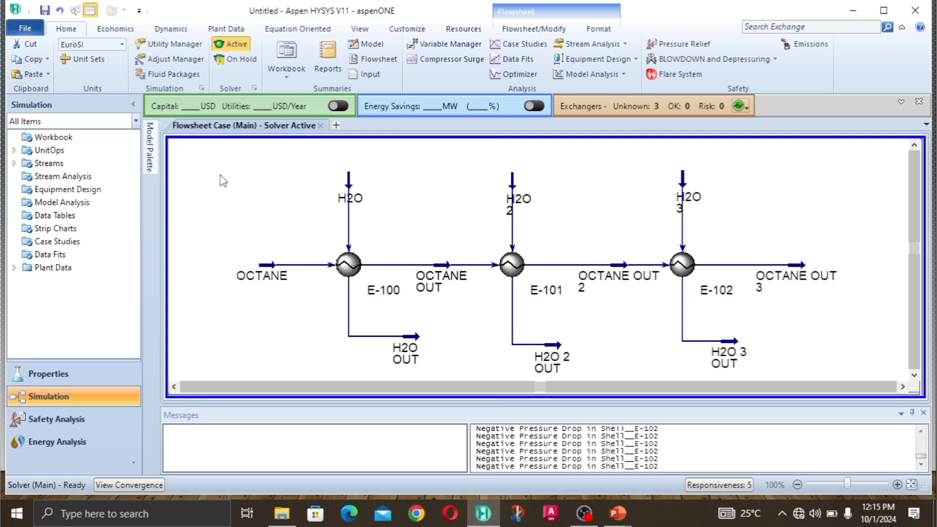